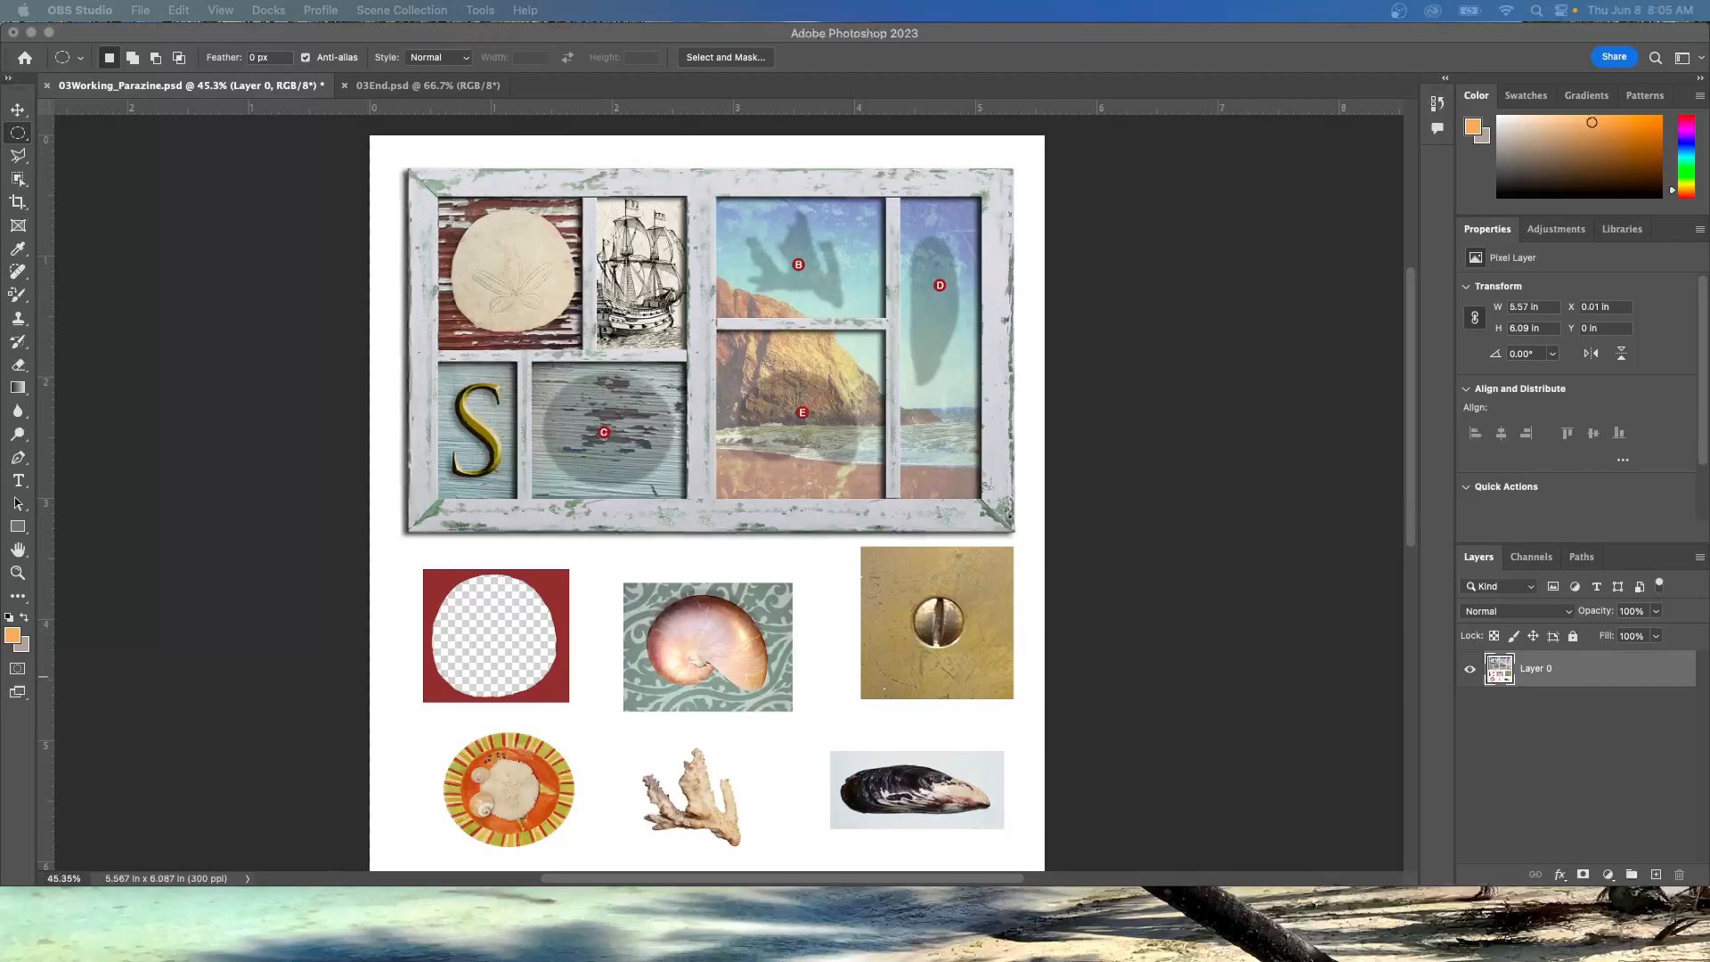
Discard the trial elliptical selection and select the coral with the Object Selection tool, using a rectangular area around it.
{"action": "left_click", "coordinate": [20, 179]}
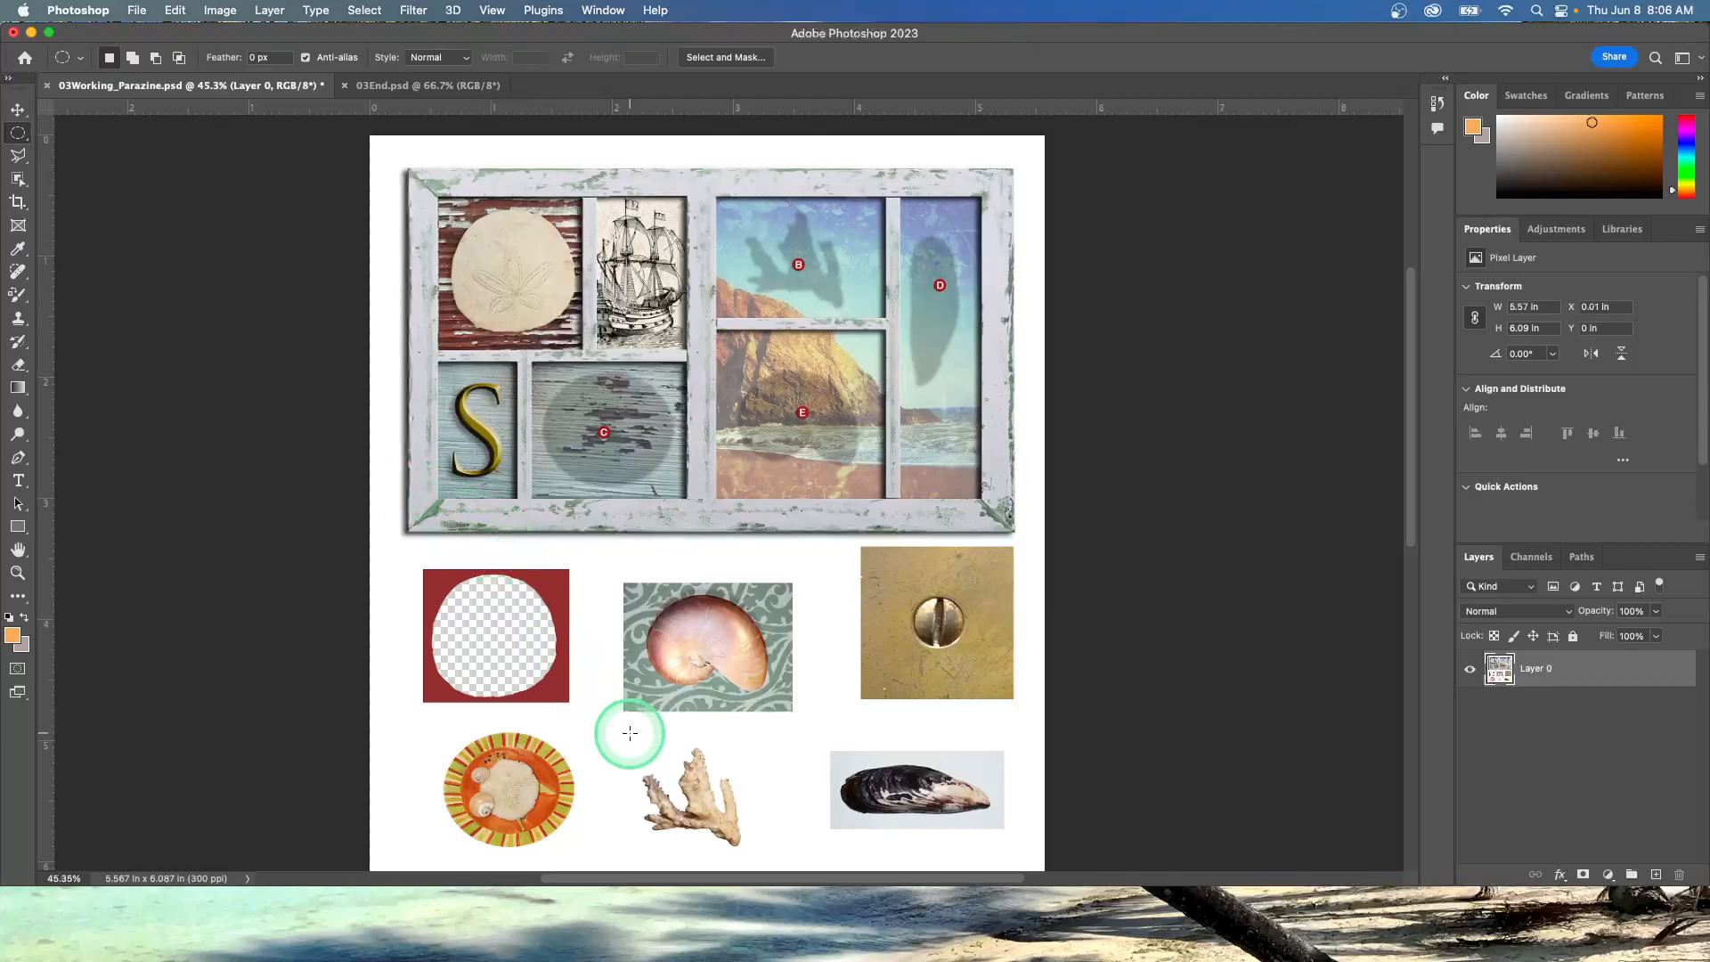
{"action": "left_click_drag", "start_coordinate": [631, 747], "coordinate": [701, 823]}
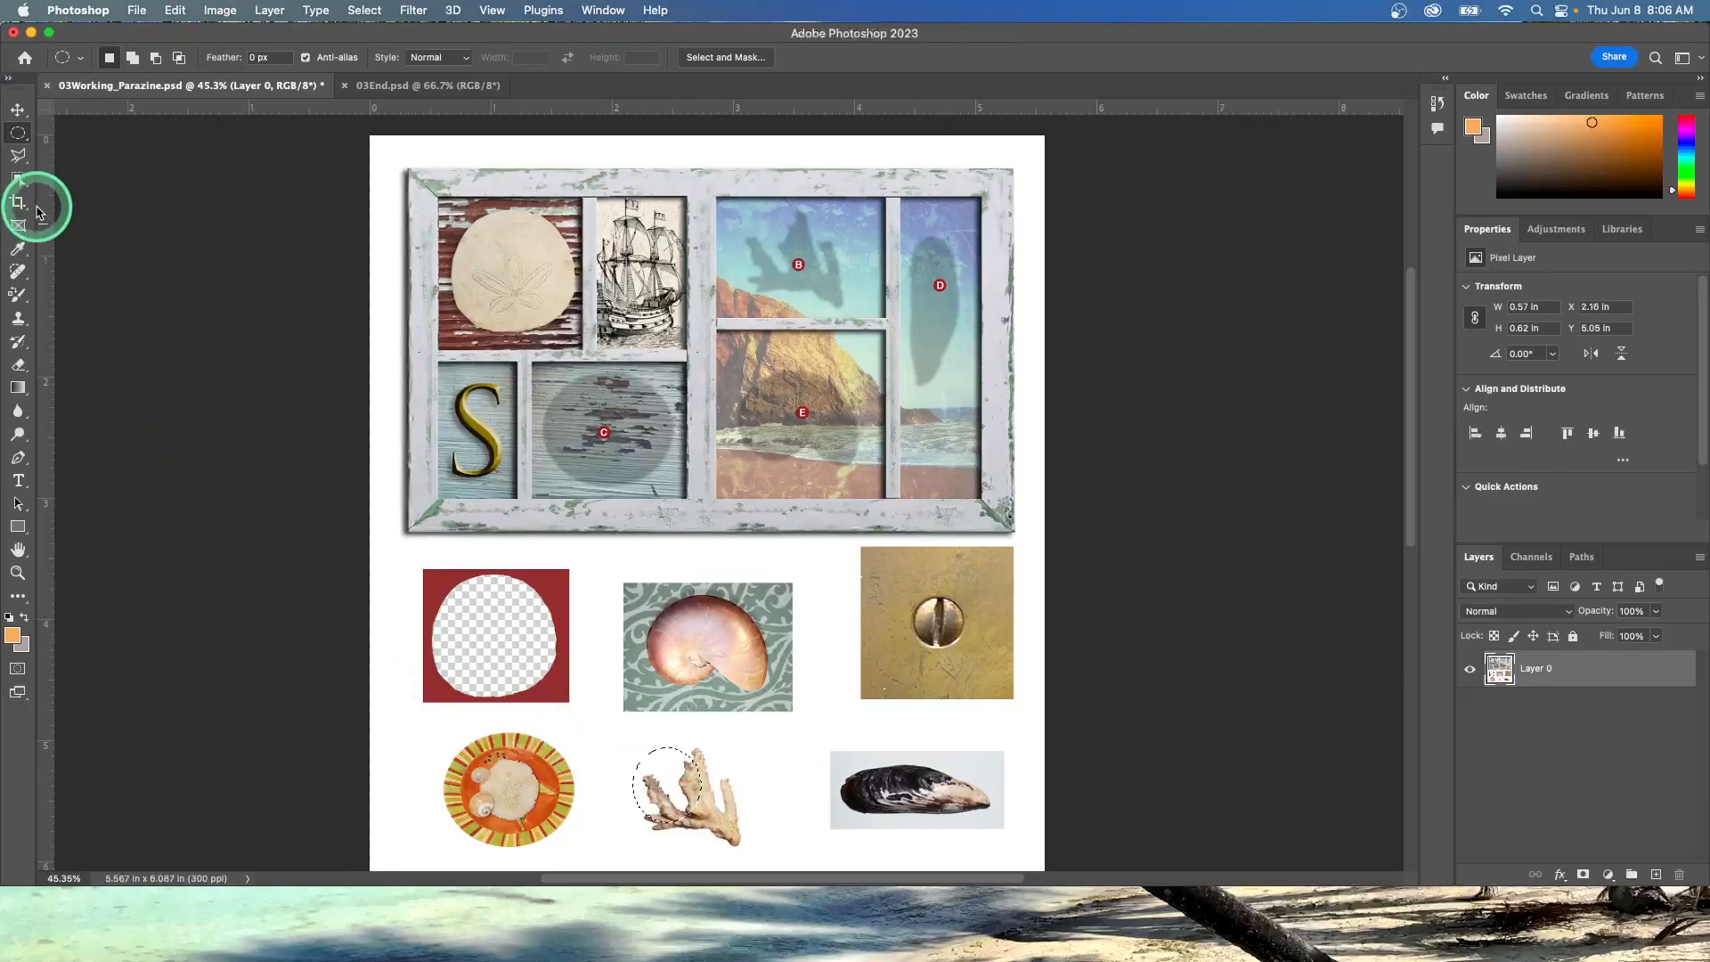
{"action": "left_click", "coordinate": [20, 179]}
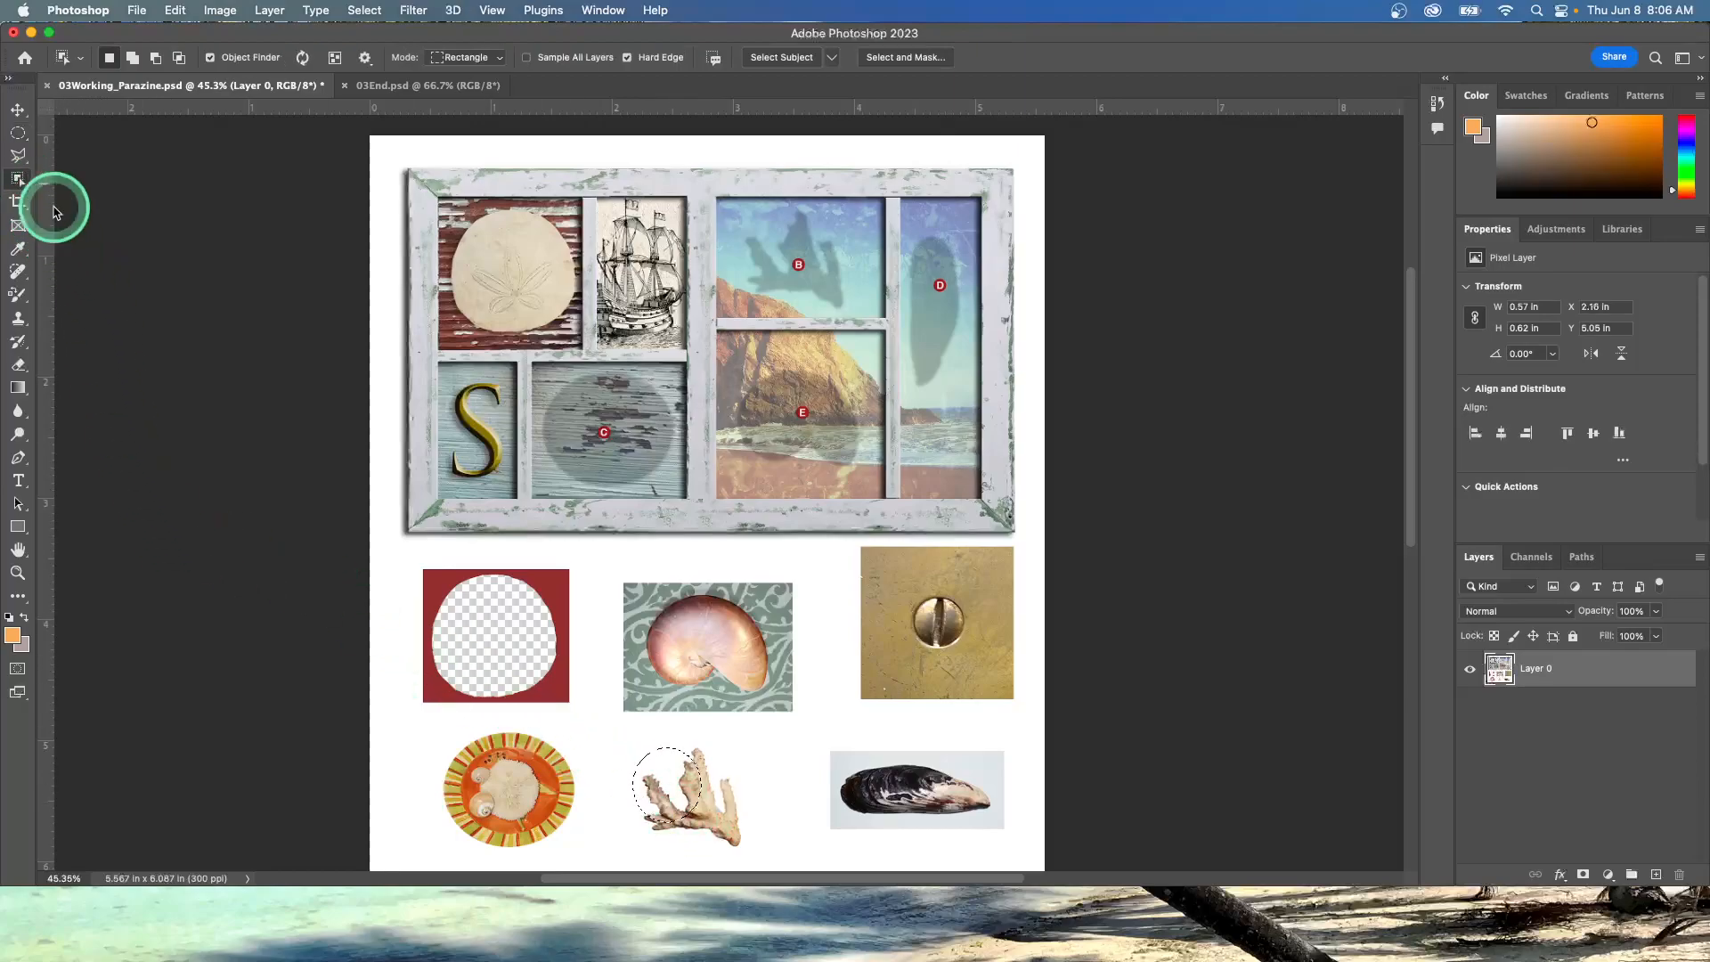
{"action": "left_click", "coordinate": [586, 666]}
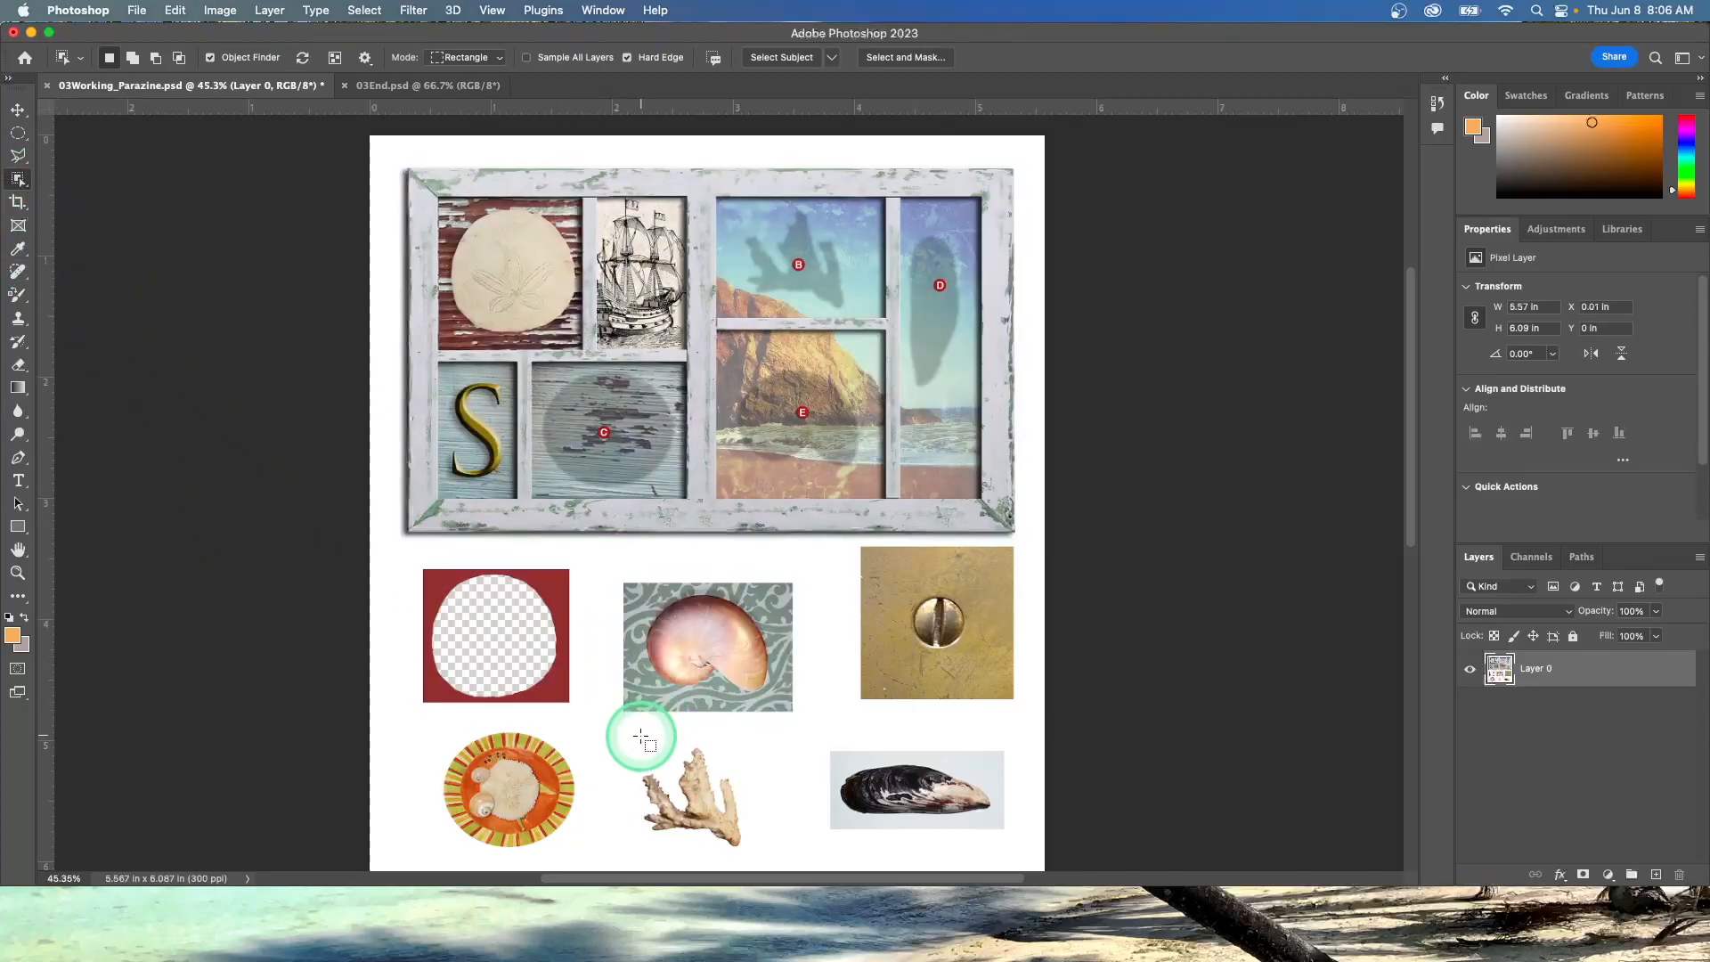
{"action": "left_click_drag", "start_coordinate": [637, 744], "coordinate": [745, 853]}
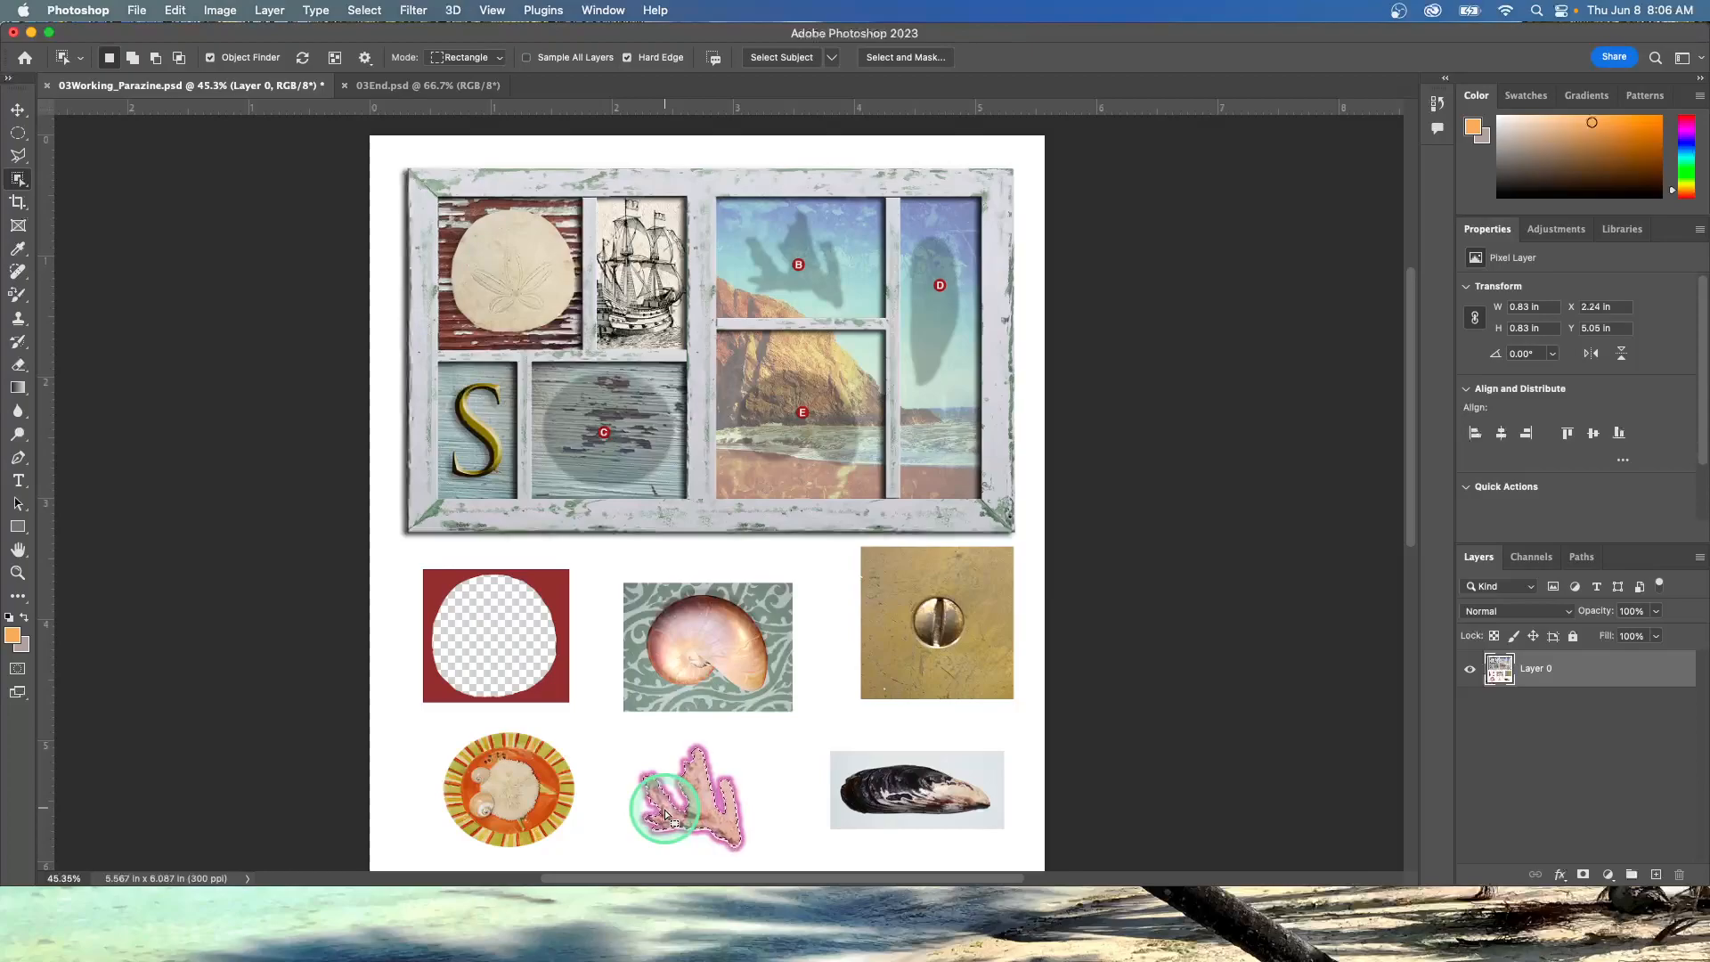
{"action": "left_click", "coordinate": [668, 812]}
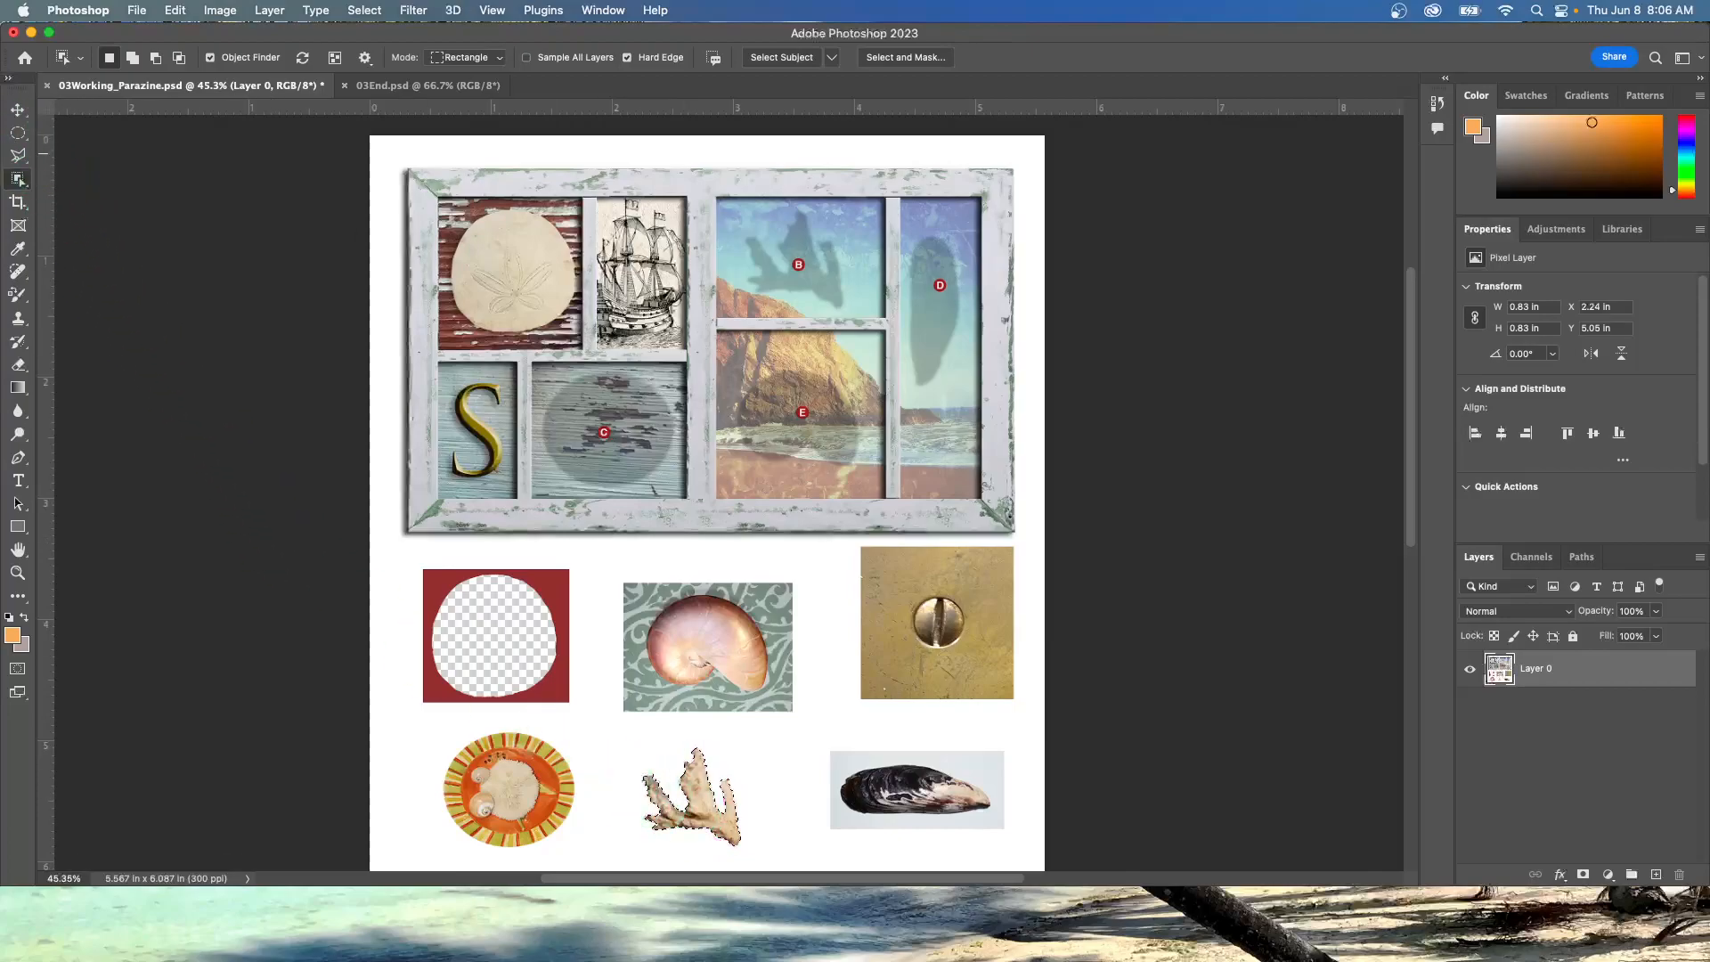
Move the selected coral onto its matching shadow marked B in the window frame.
{"action": "left_click", "coordinate": [18, 110]}
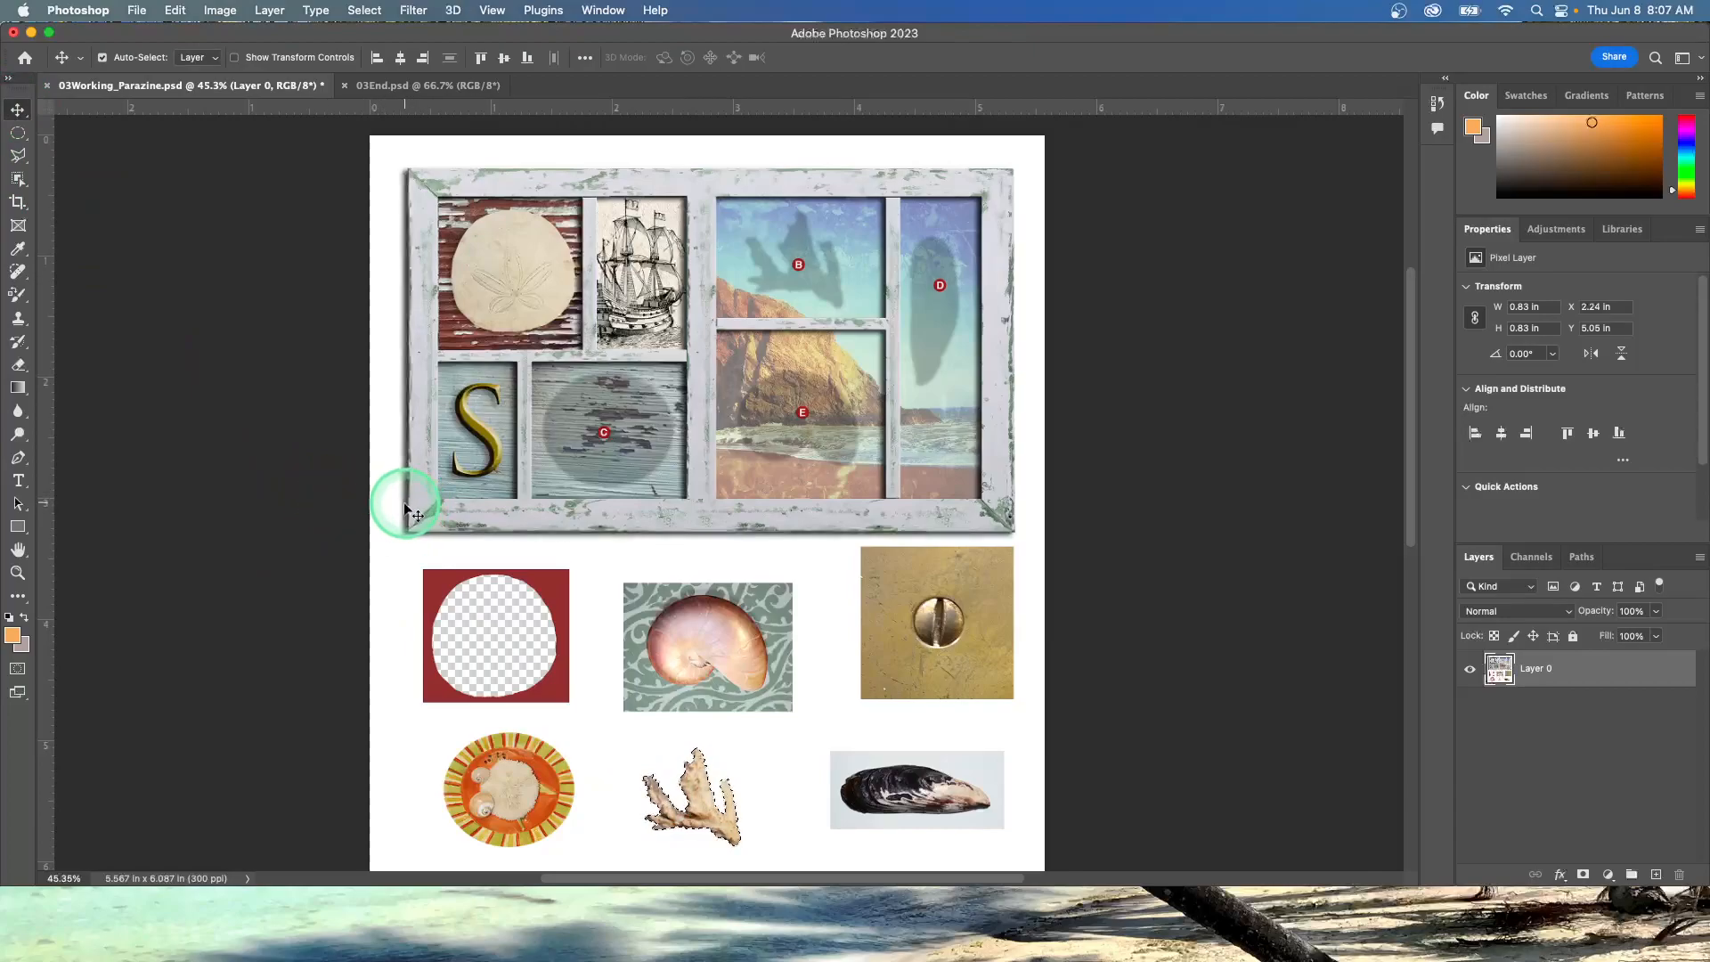
{"action": "left_click_drag", "start_coordinate": [698, 793], "coordinate": [802, 251]}
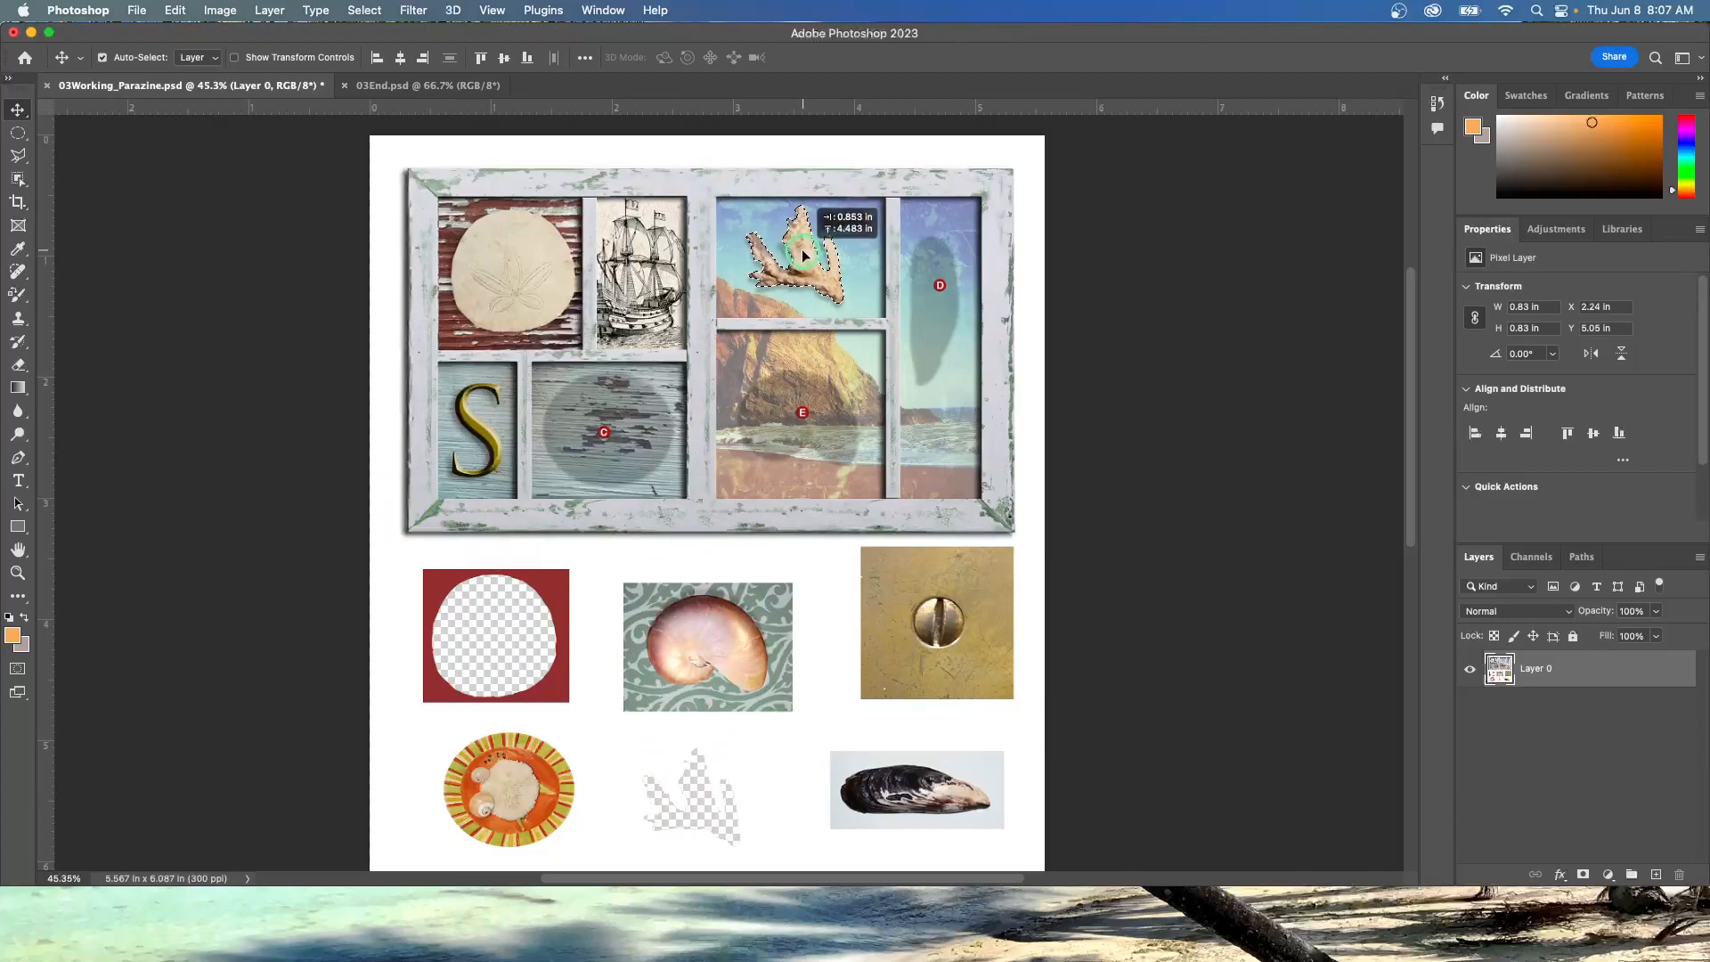
{"action": "left_click_drag", "start_coordinate": [802, 251], "coordinate": [801, 248]}
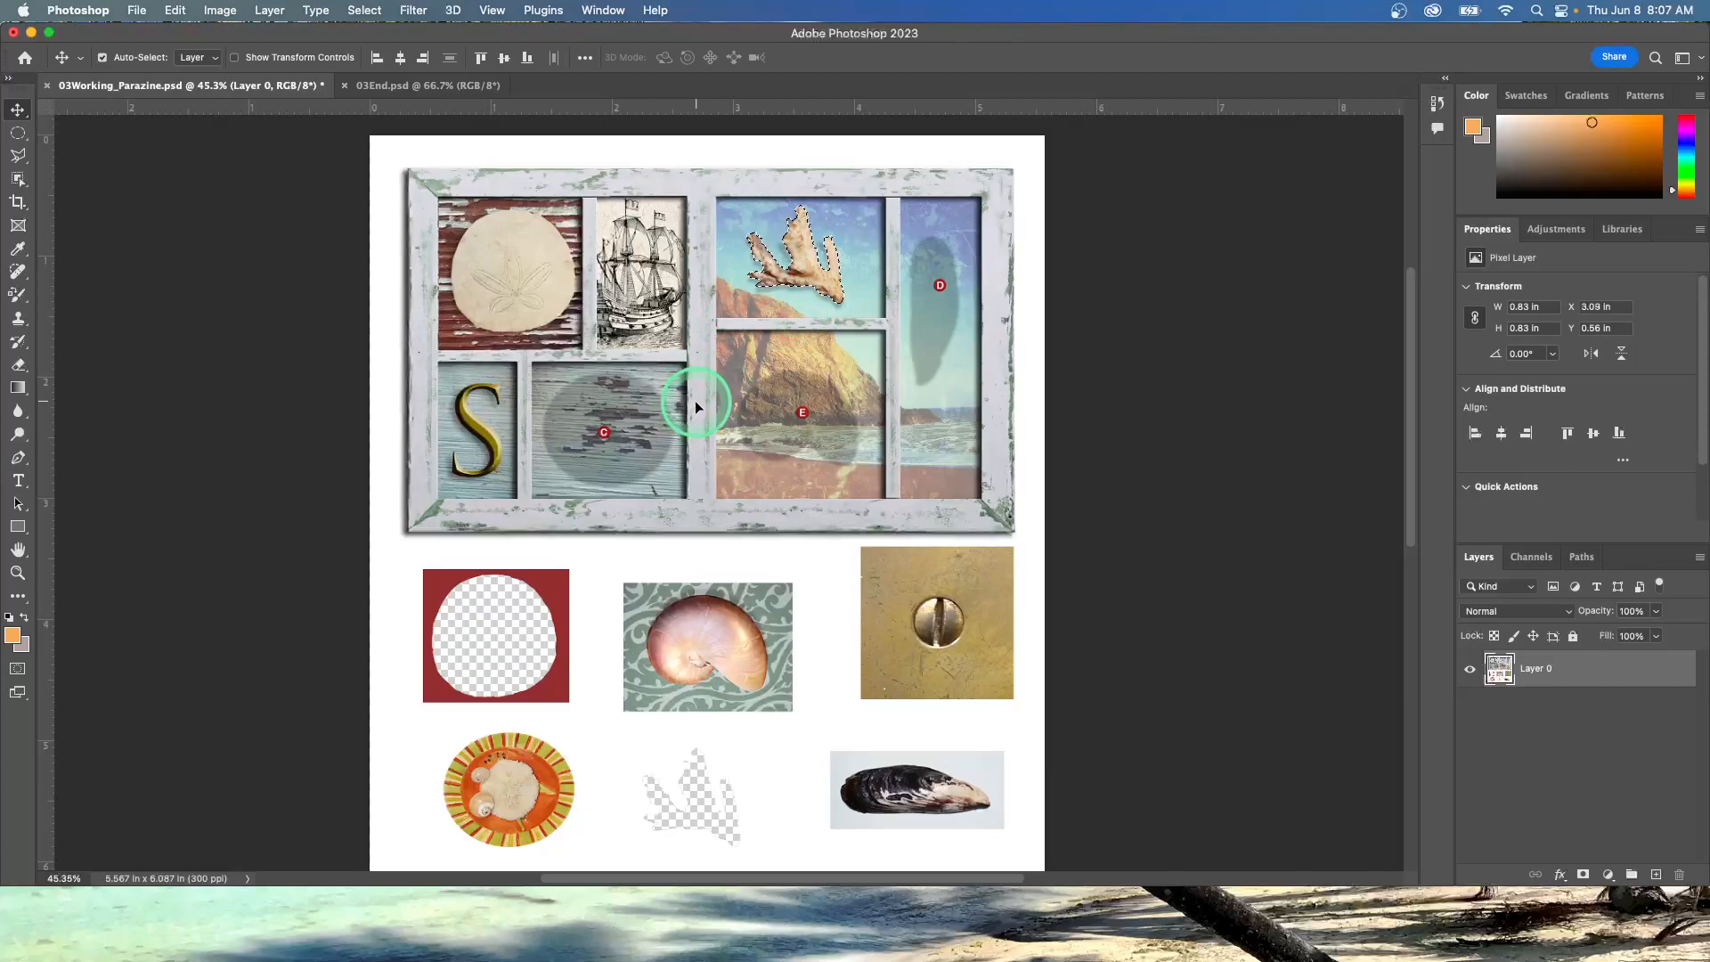
{"action": "key", "text": "super+d"}
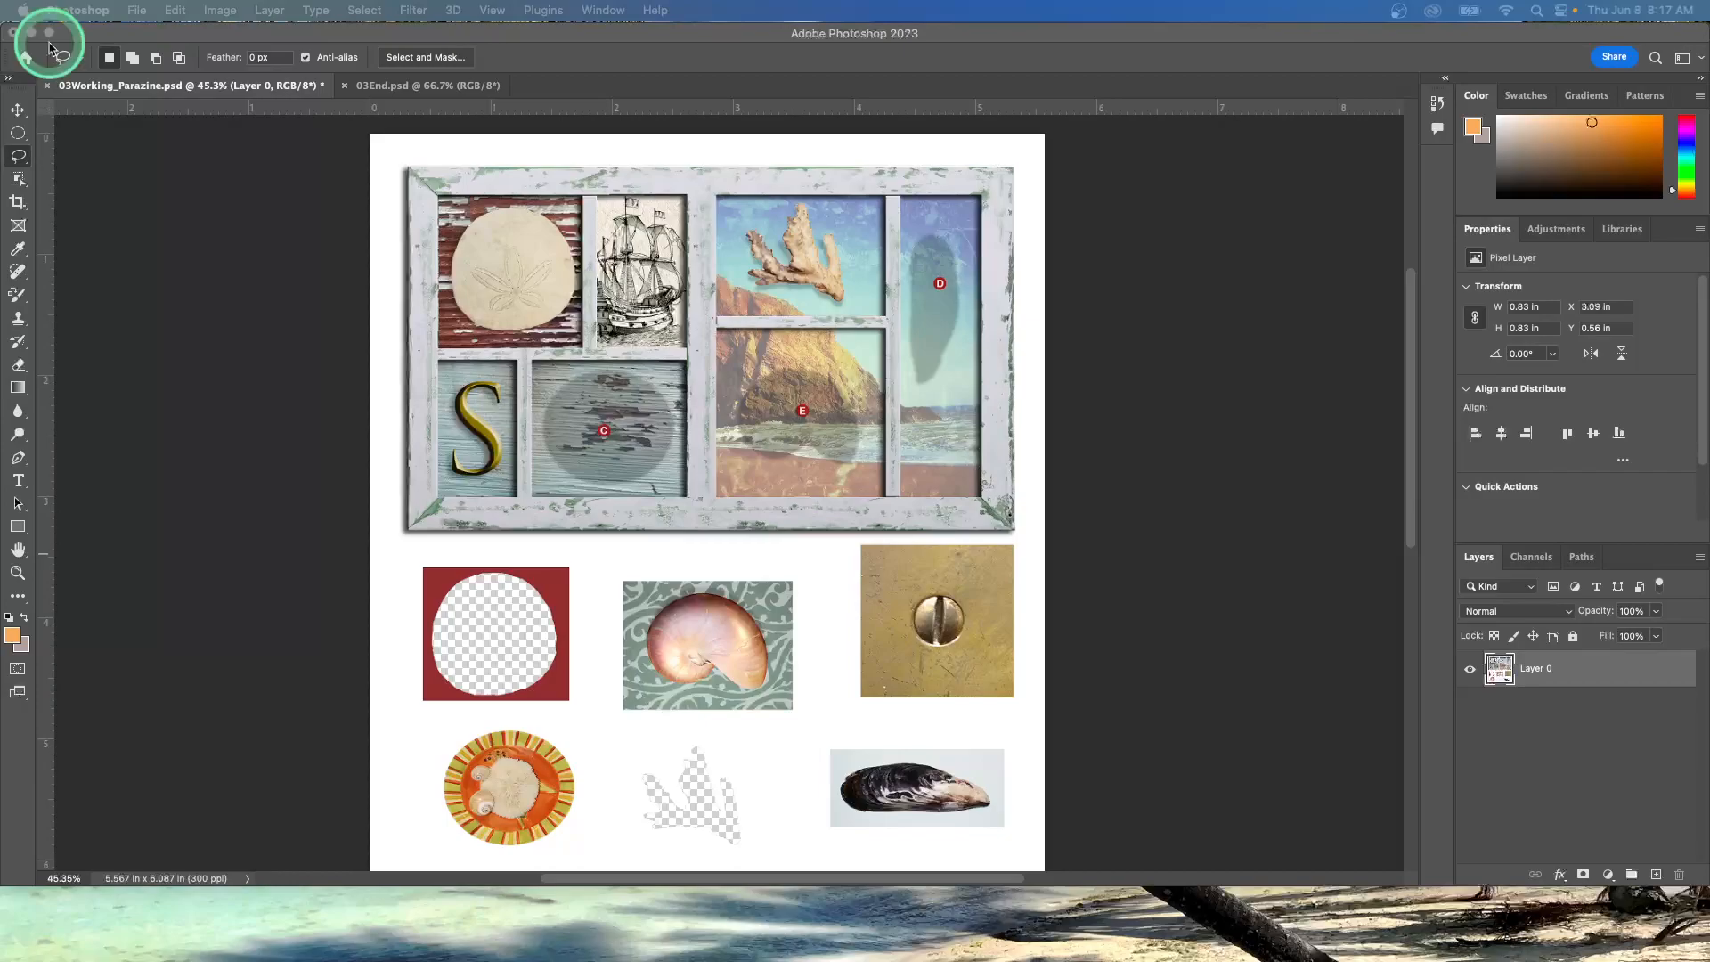
{"action": "left_click", "coordinate": [373, 11]}
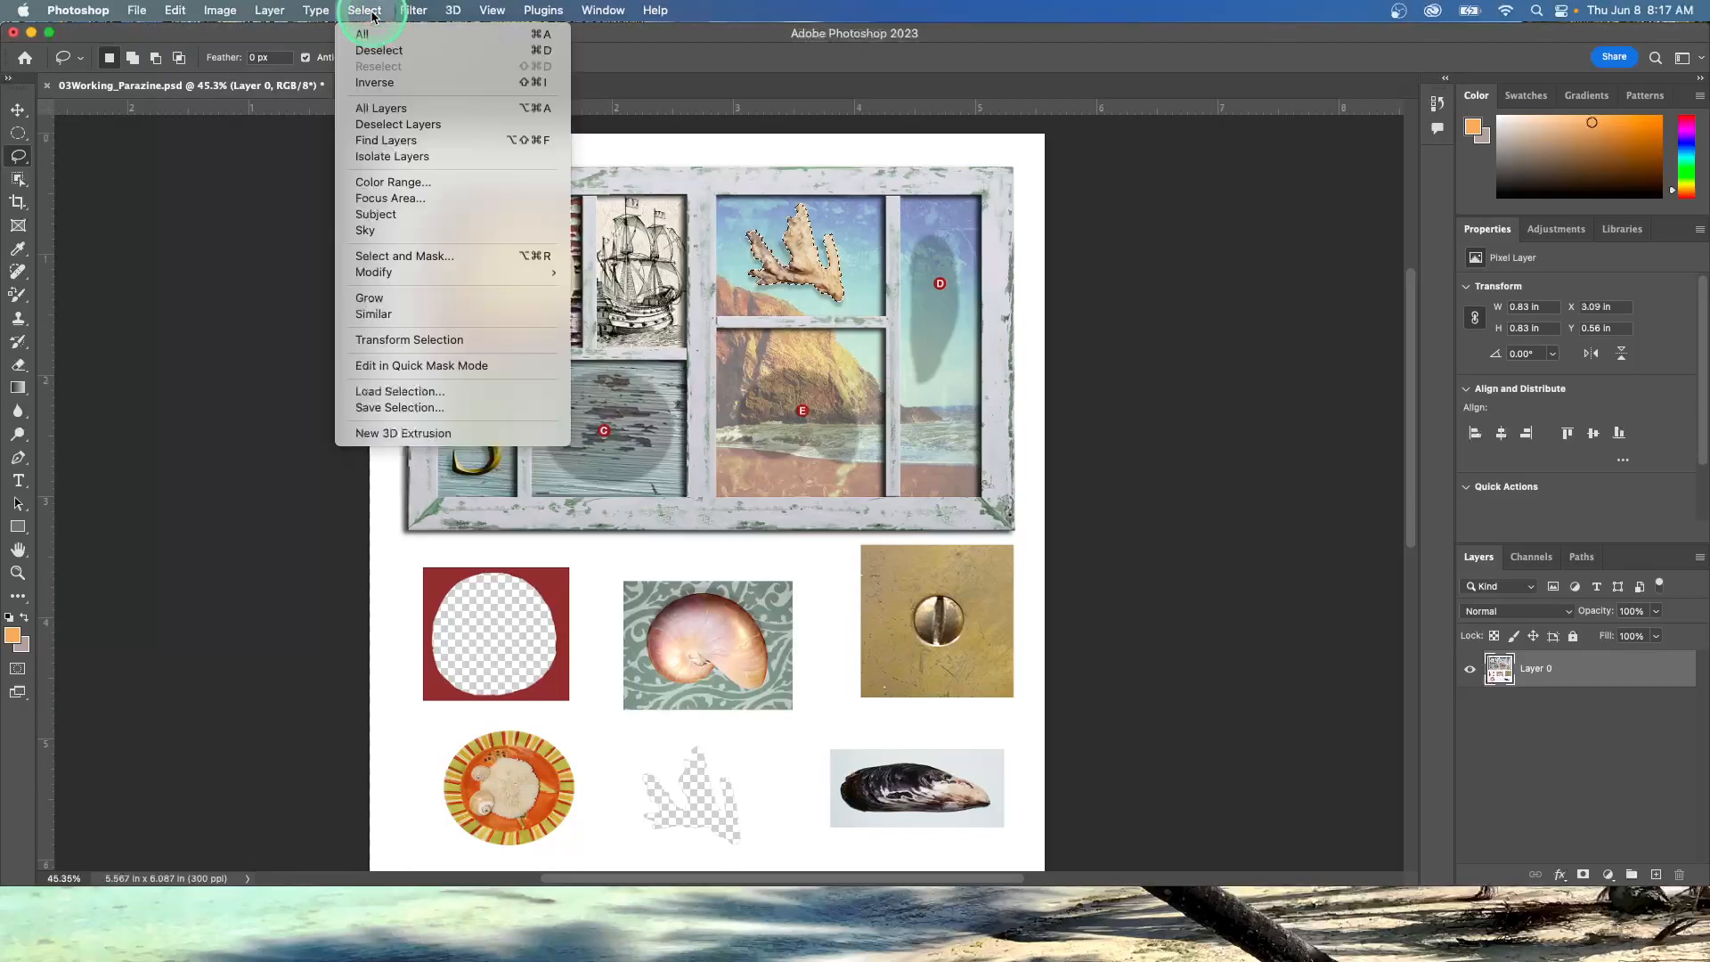
{"action": "left_click", "coordinate": [398, 273]}
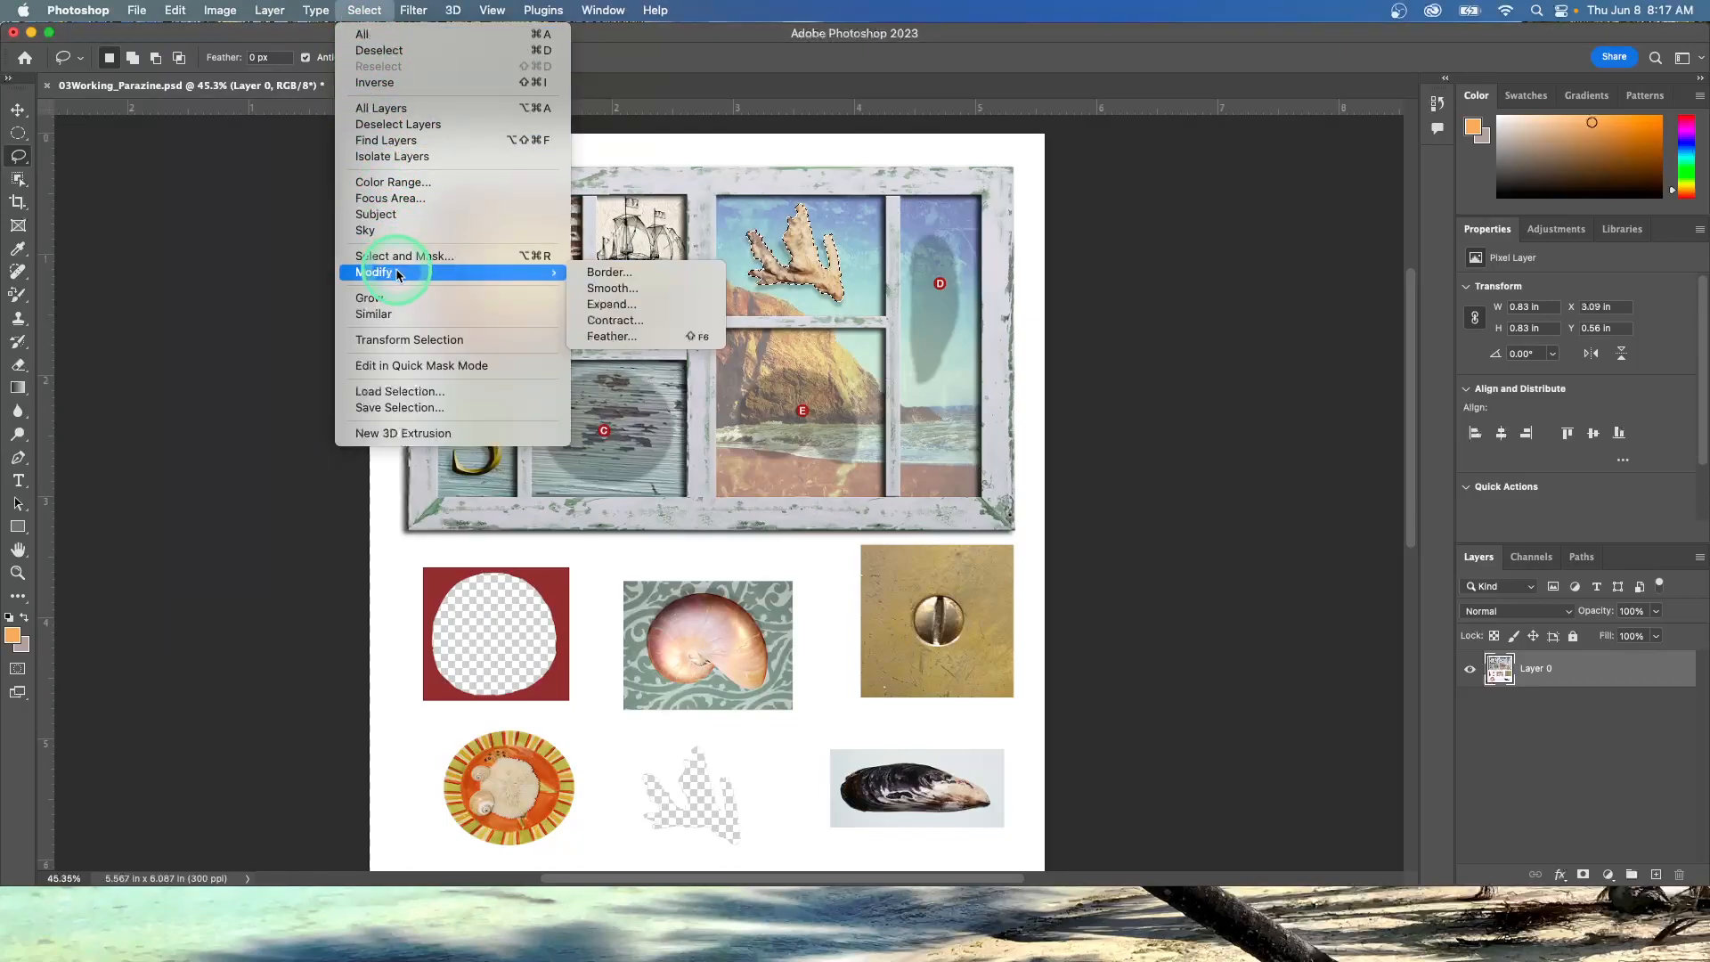
{"action": "left_click", "coordinate": [607, 304]}
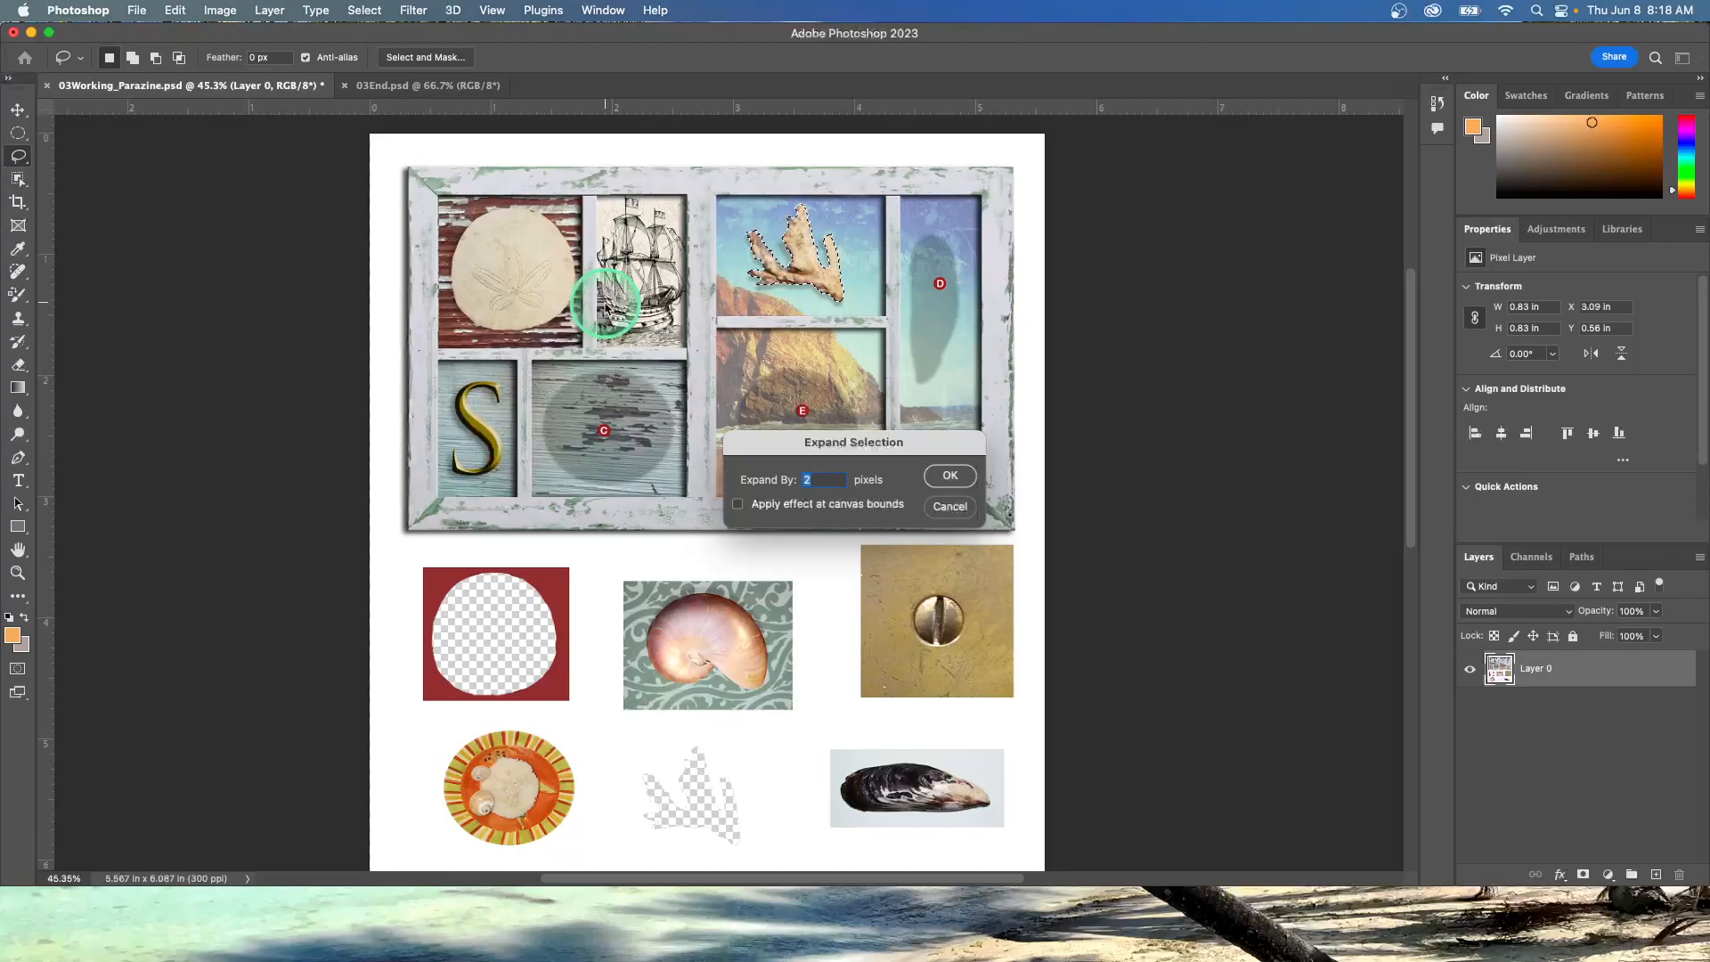
{"action": "left_click", "coordinate": [950, 505]}
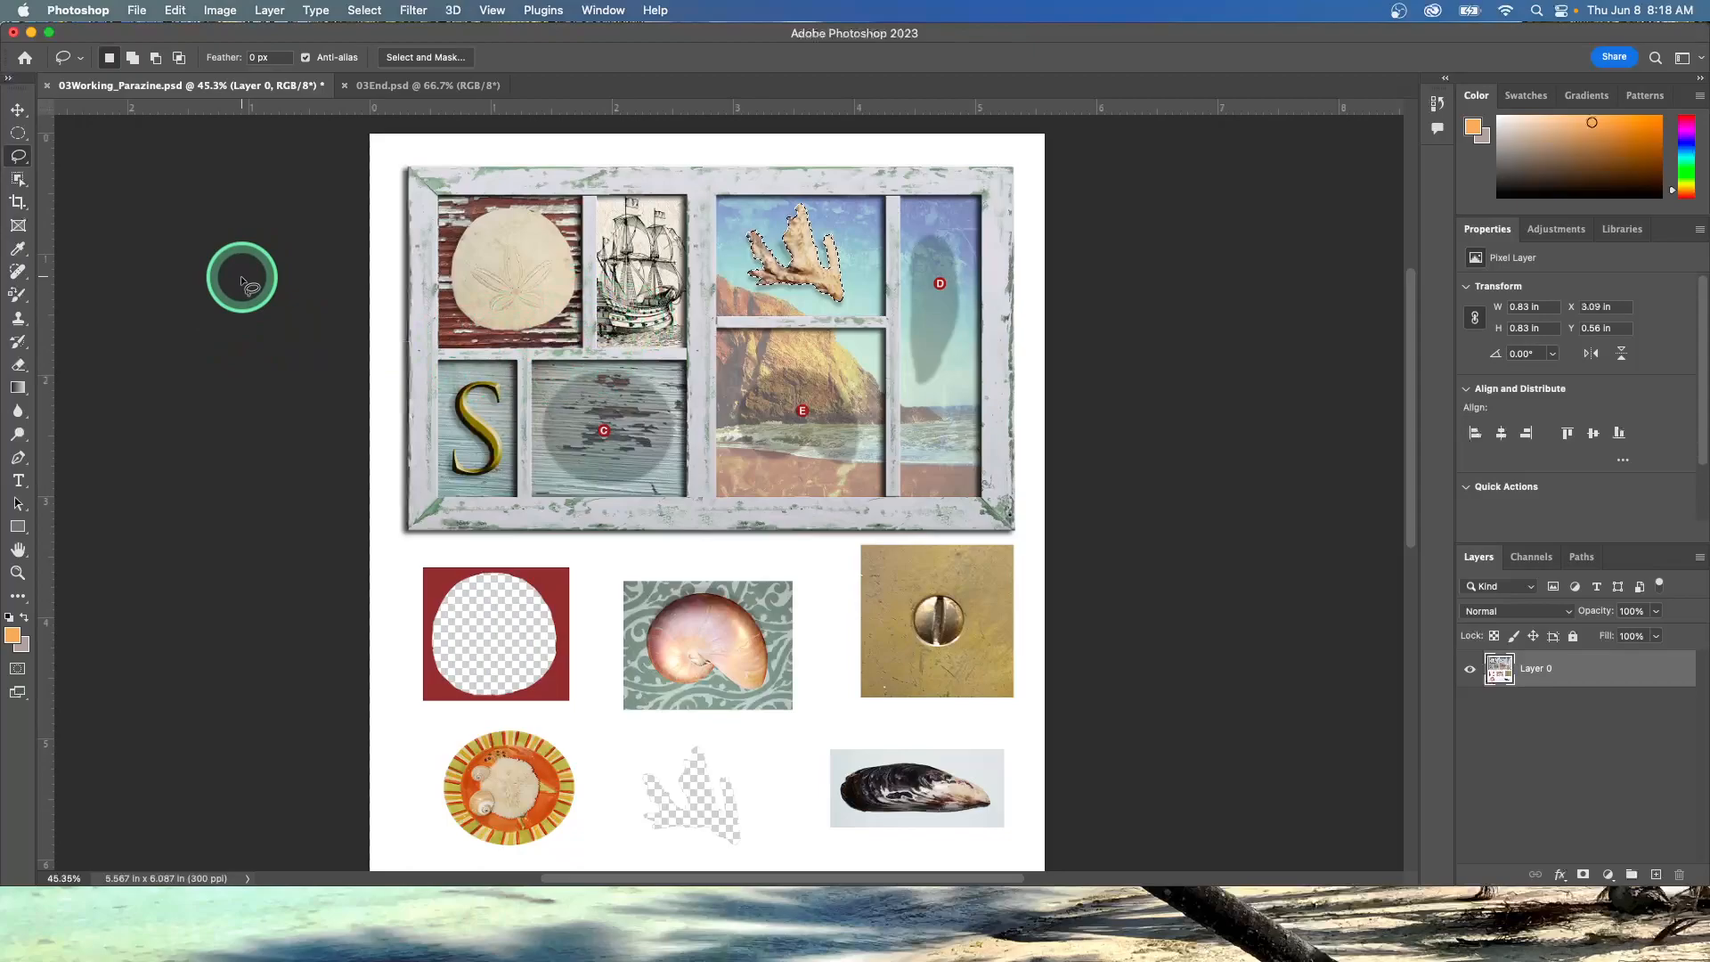
Deselect the coral and draw an elliptical selection about 1.08 by 0.94 in around the striped shell plate.
{"action": "key", "text": "super+d"}
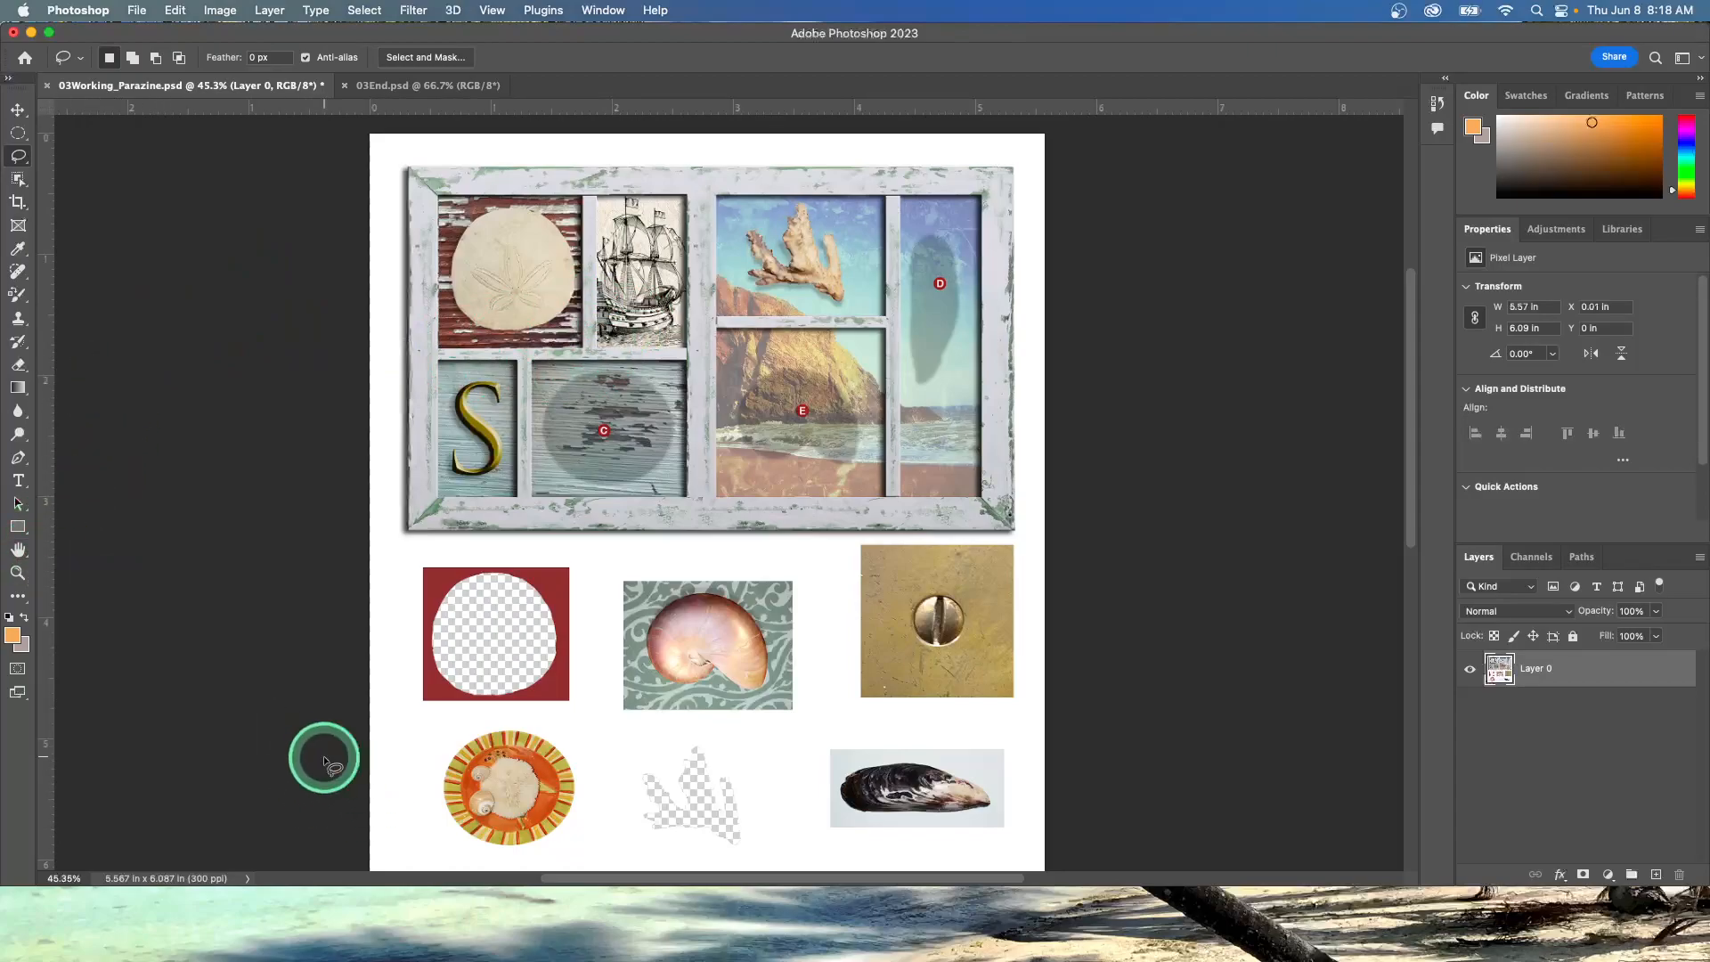
{"action": "scroll", "coordinate": [319, 767], "scroll_direction": "down", "scroll_amount": 5}
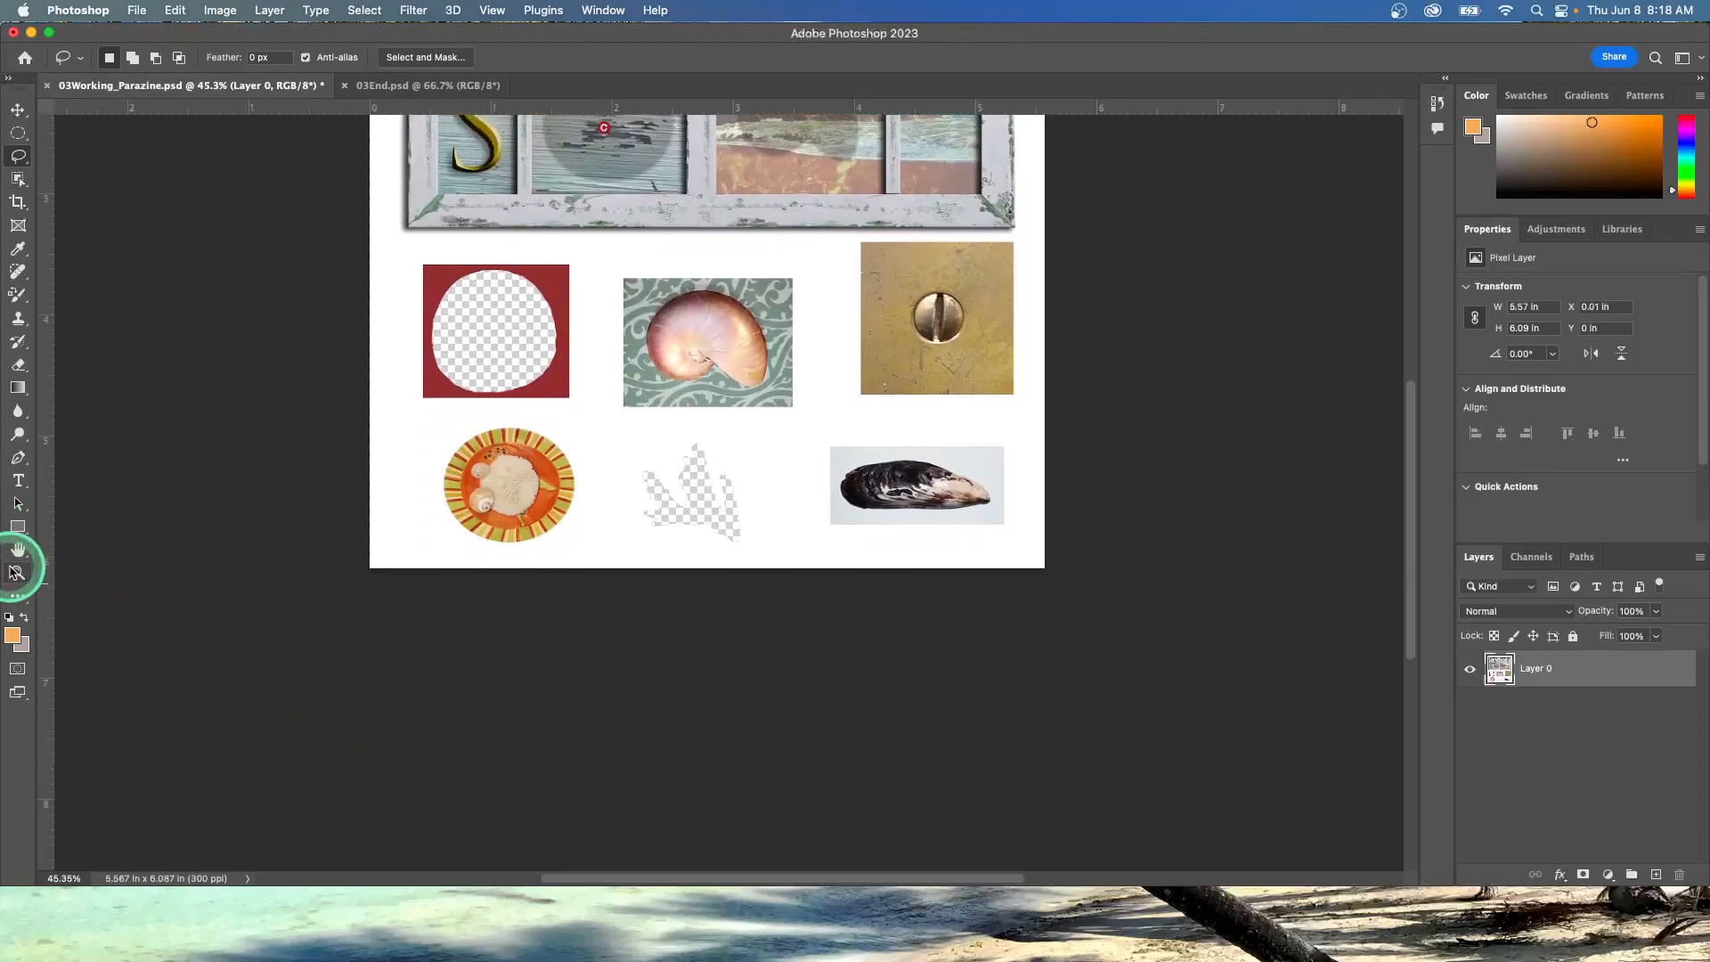
{"action": "left_click", "coordinate": [16, 572]}
{"action": "double_click", "coordinate": [16, 572]}
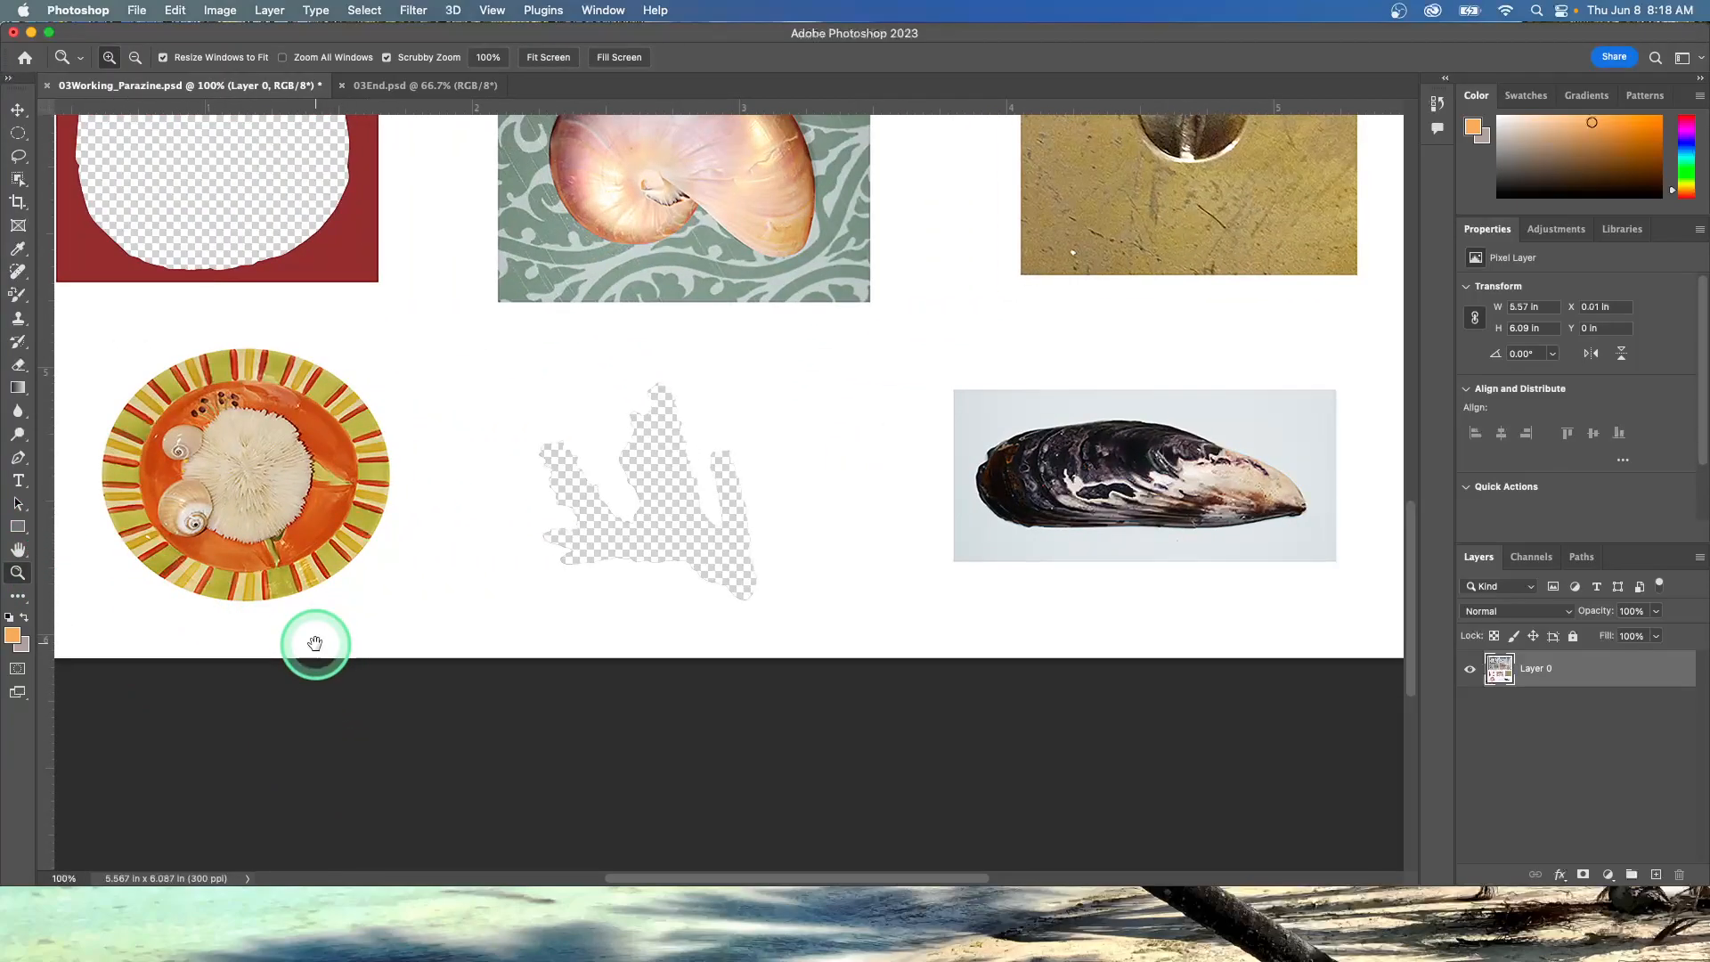
{"action": "left_click_drag", "start_coordinate": [312, 557], "coordinate": [503, 598]}
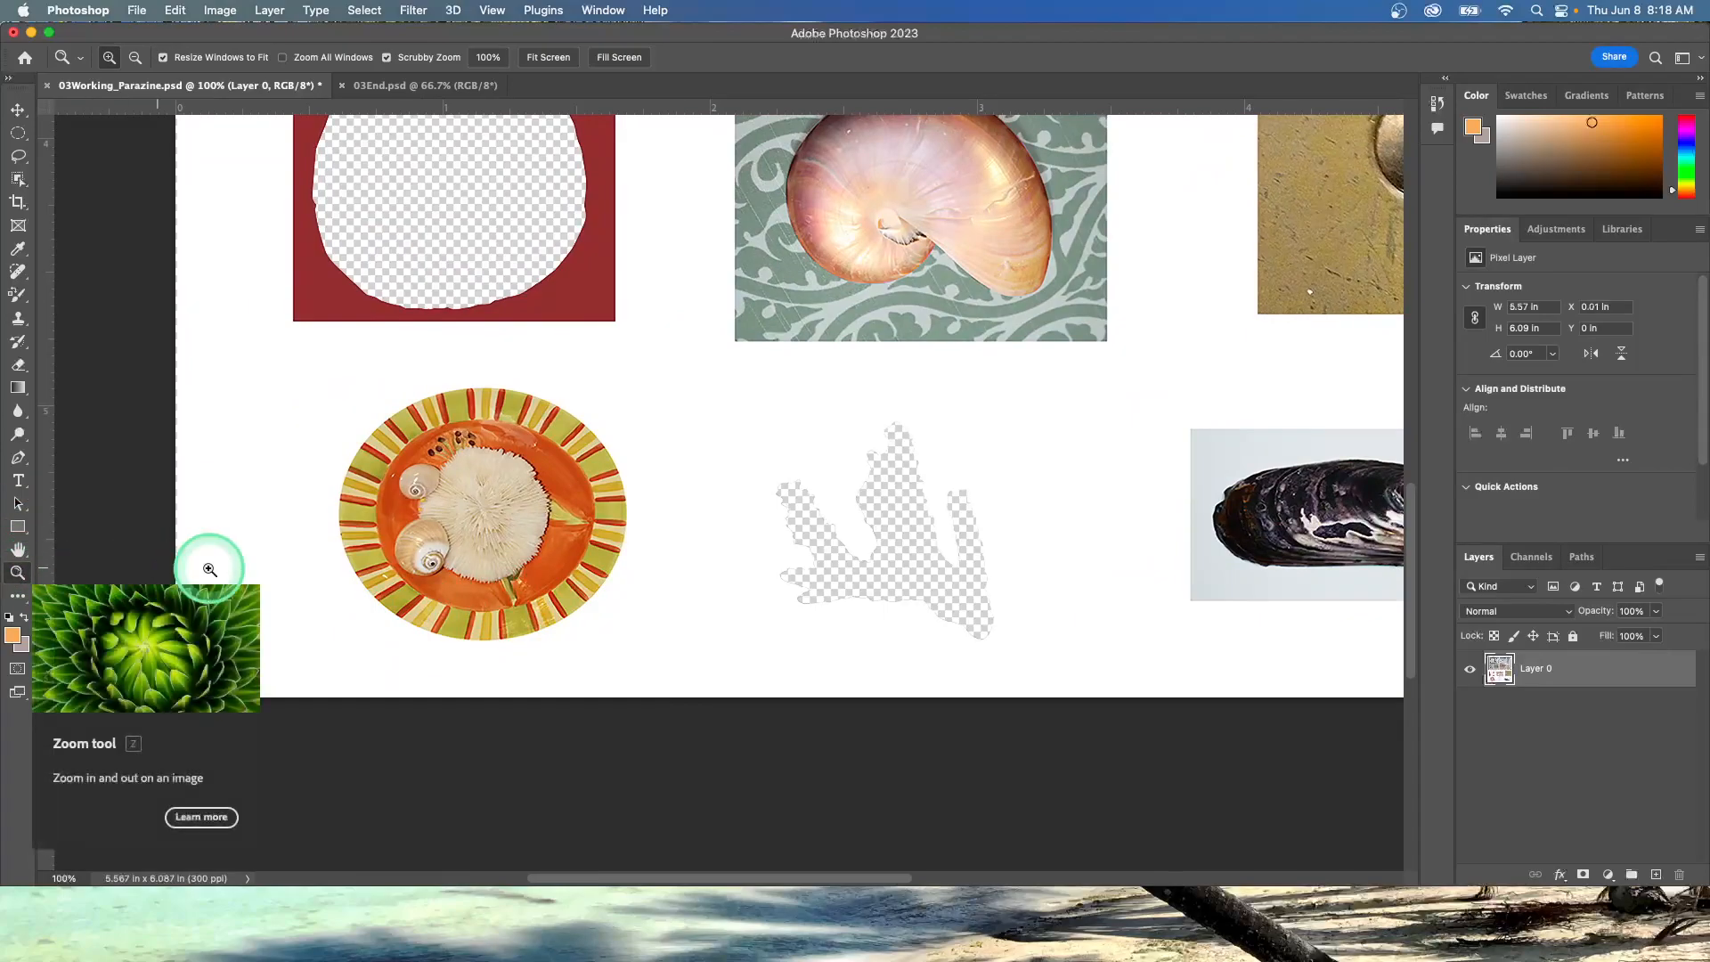
{"action": "left_click", "coordinate": [471, 546]}
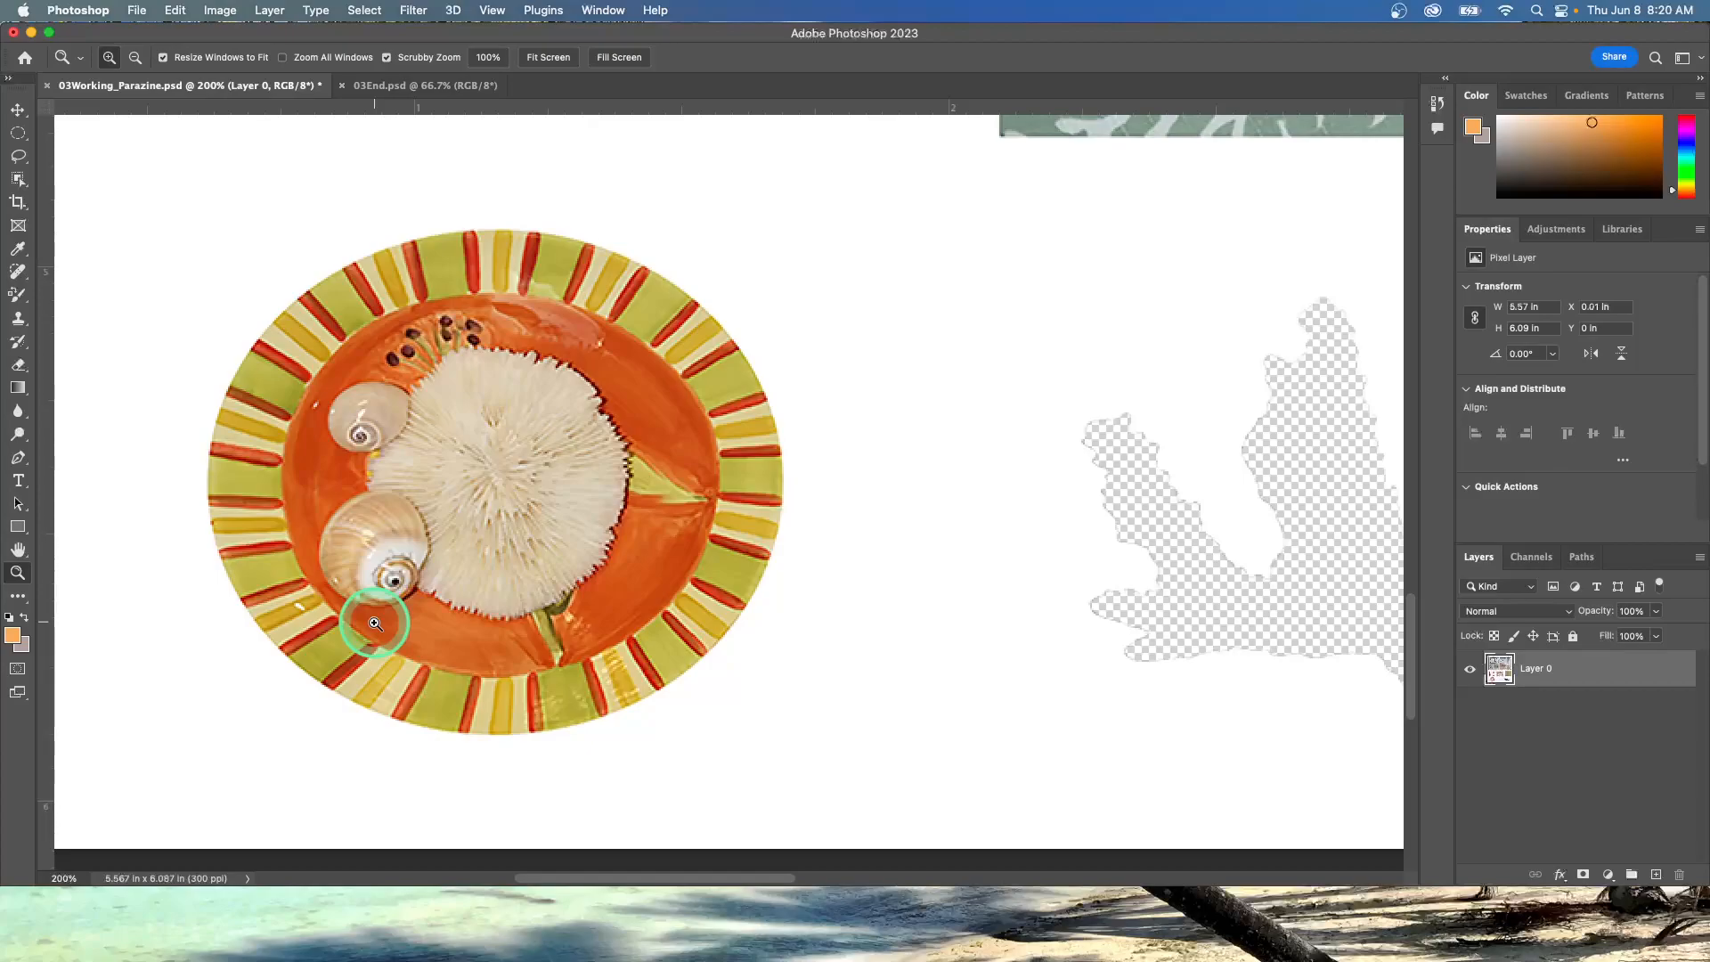
{"action": "left_click", "coordinate": [26, 141]}
{"action": "right_click", "coordinate": [25, 139]}
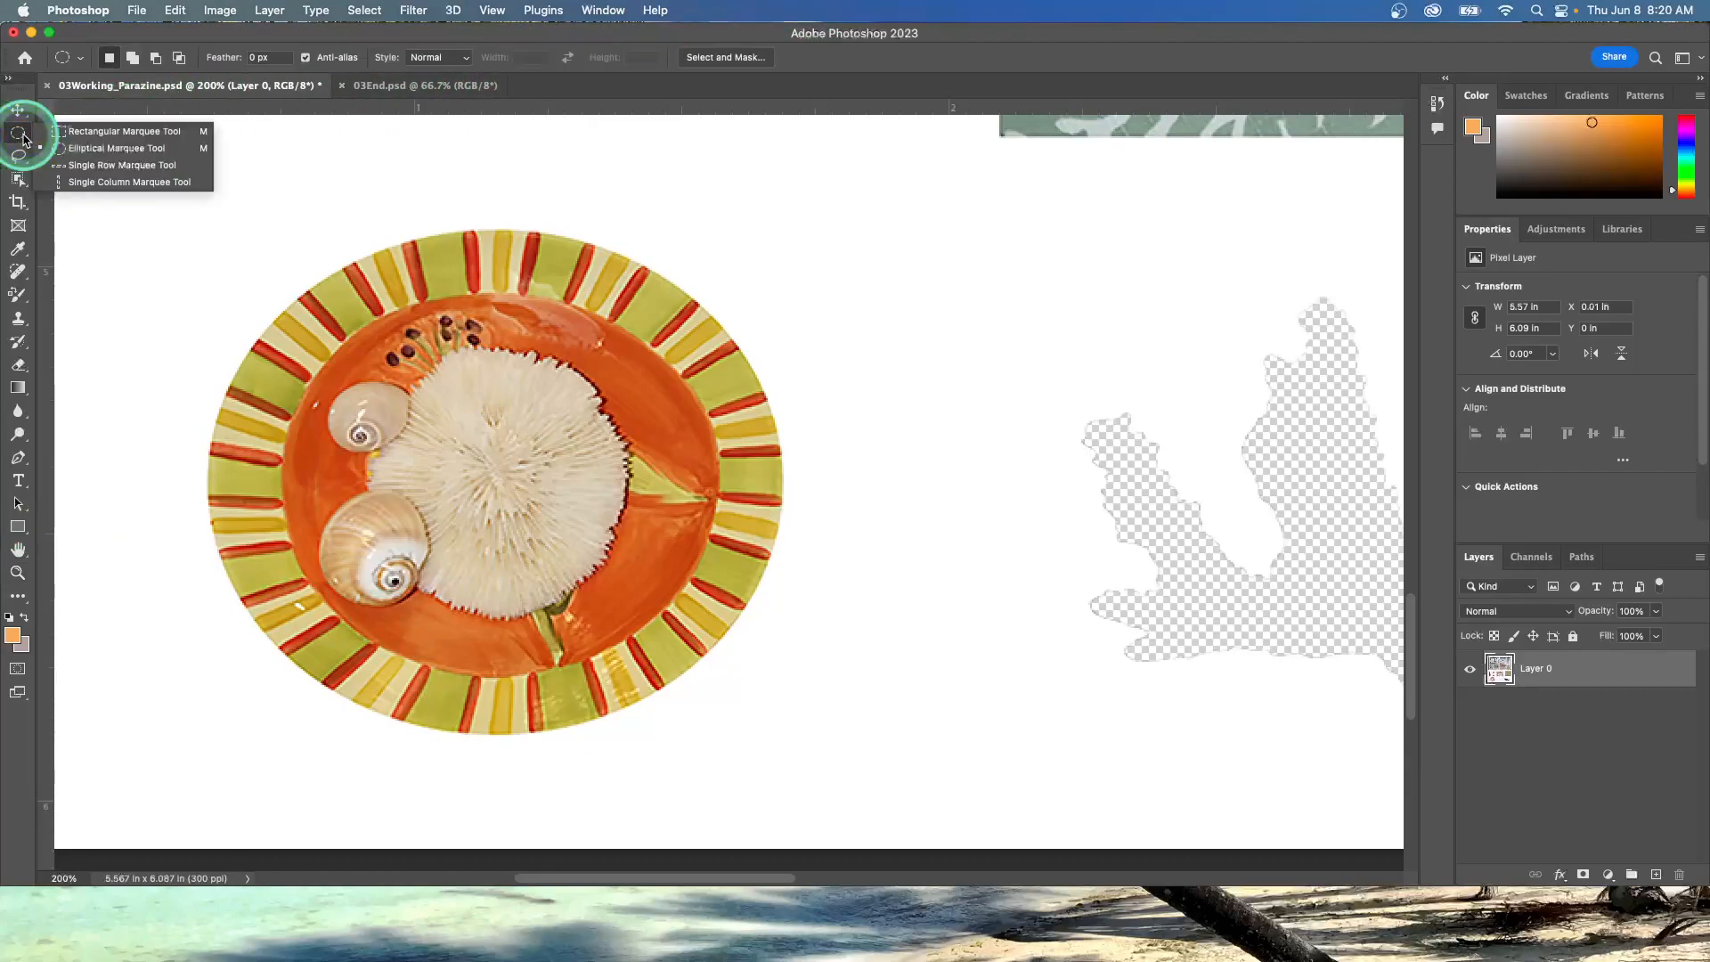
{"action": "left_click", "coordinate": [106, 152]}
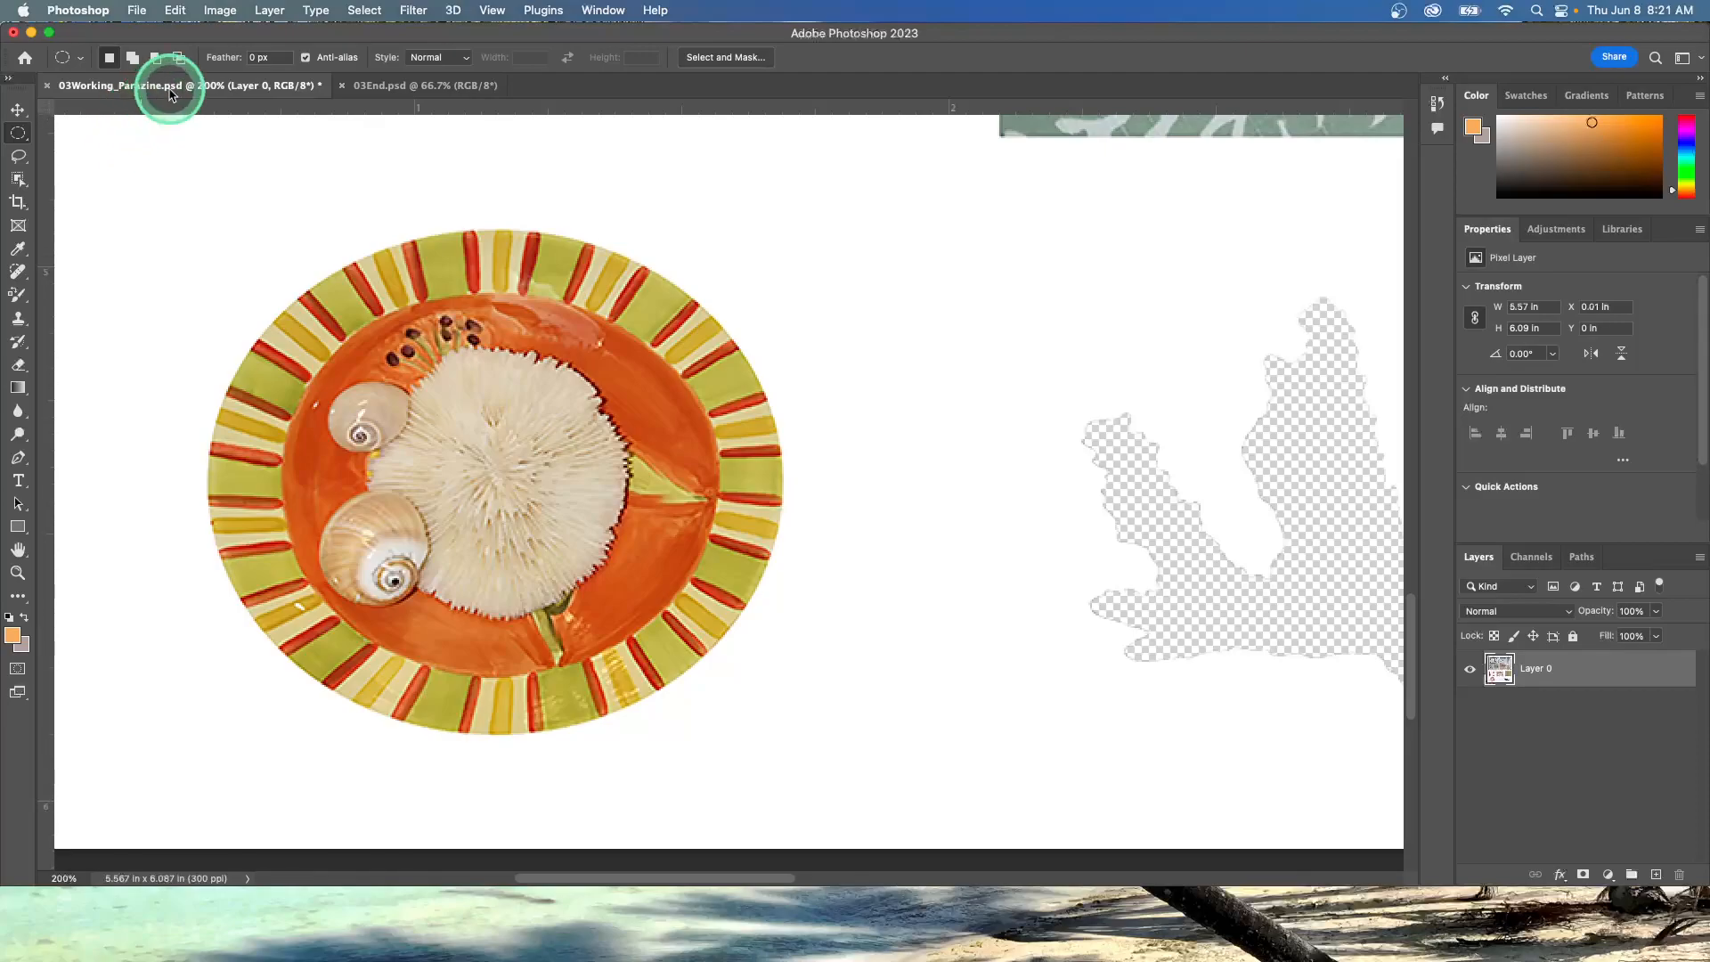
{"action": "left_click_drag", "start_coordinate": [290, 259], "coordinate": [781, 734]}
{"action": "key", "text": "space"}
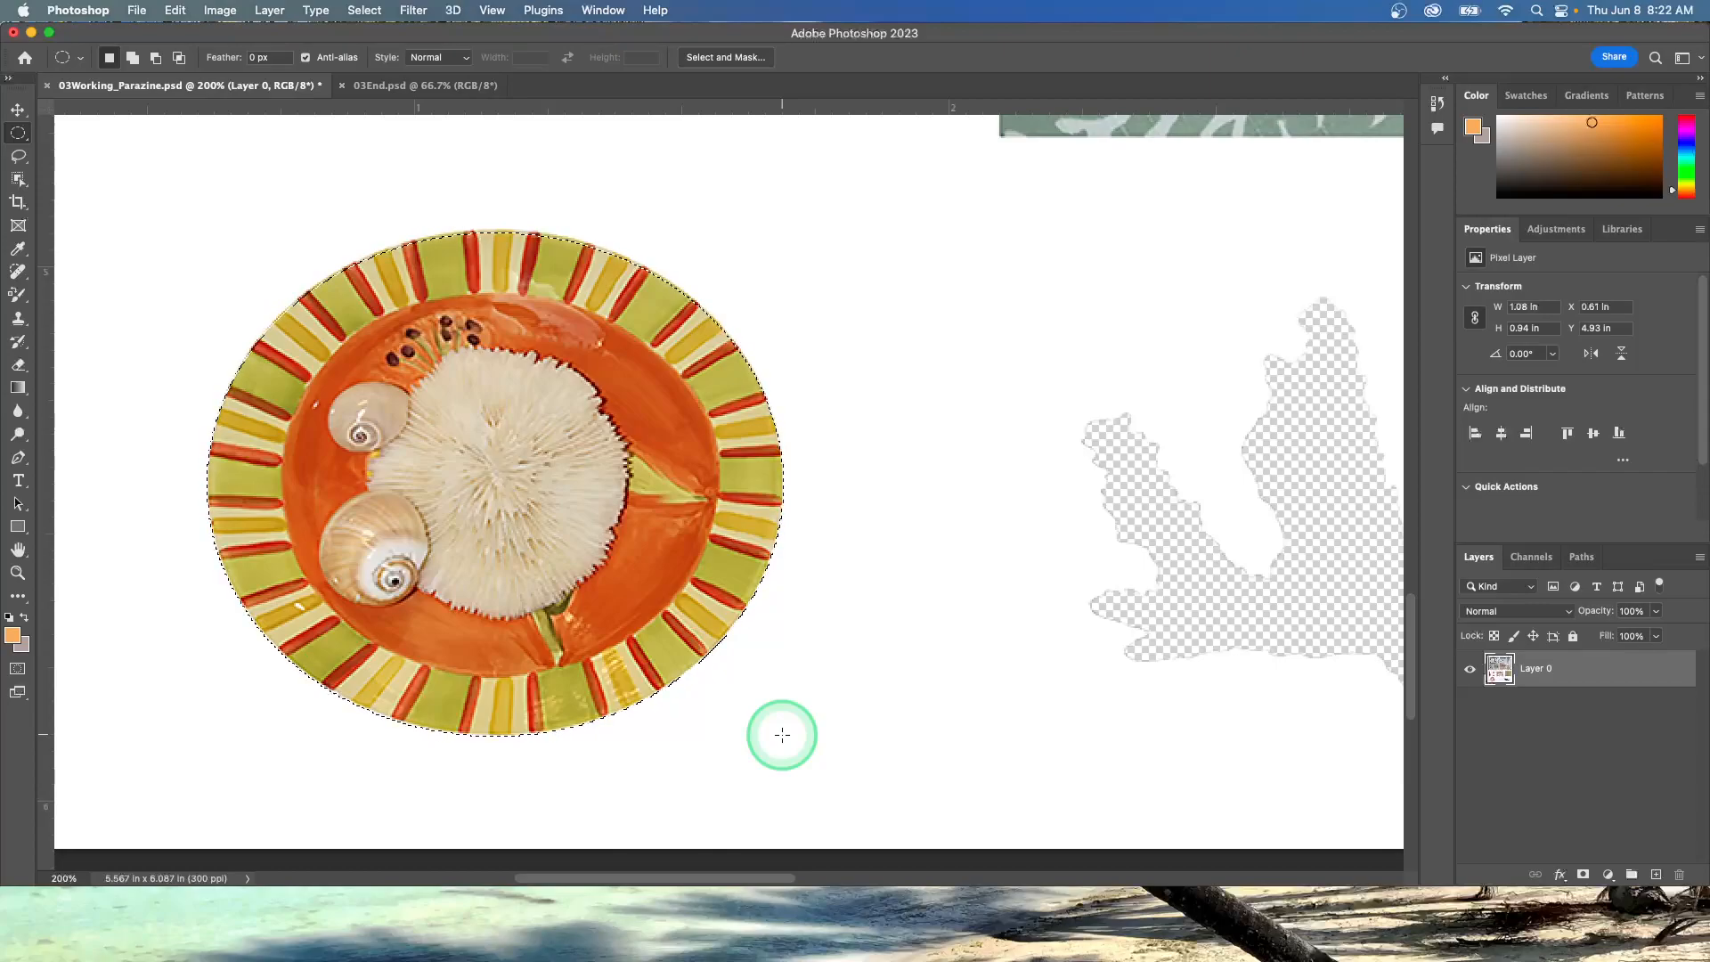
Try scaling the plate's elliptical selection outline to 100.62% with Transform Selection and undo the resize.
{"action": "left_click", "coordinate": [364, 10]}
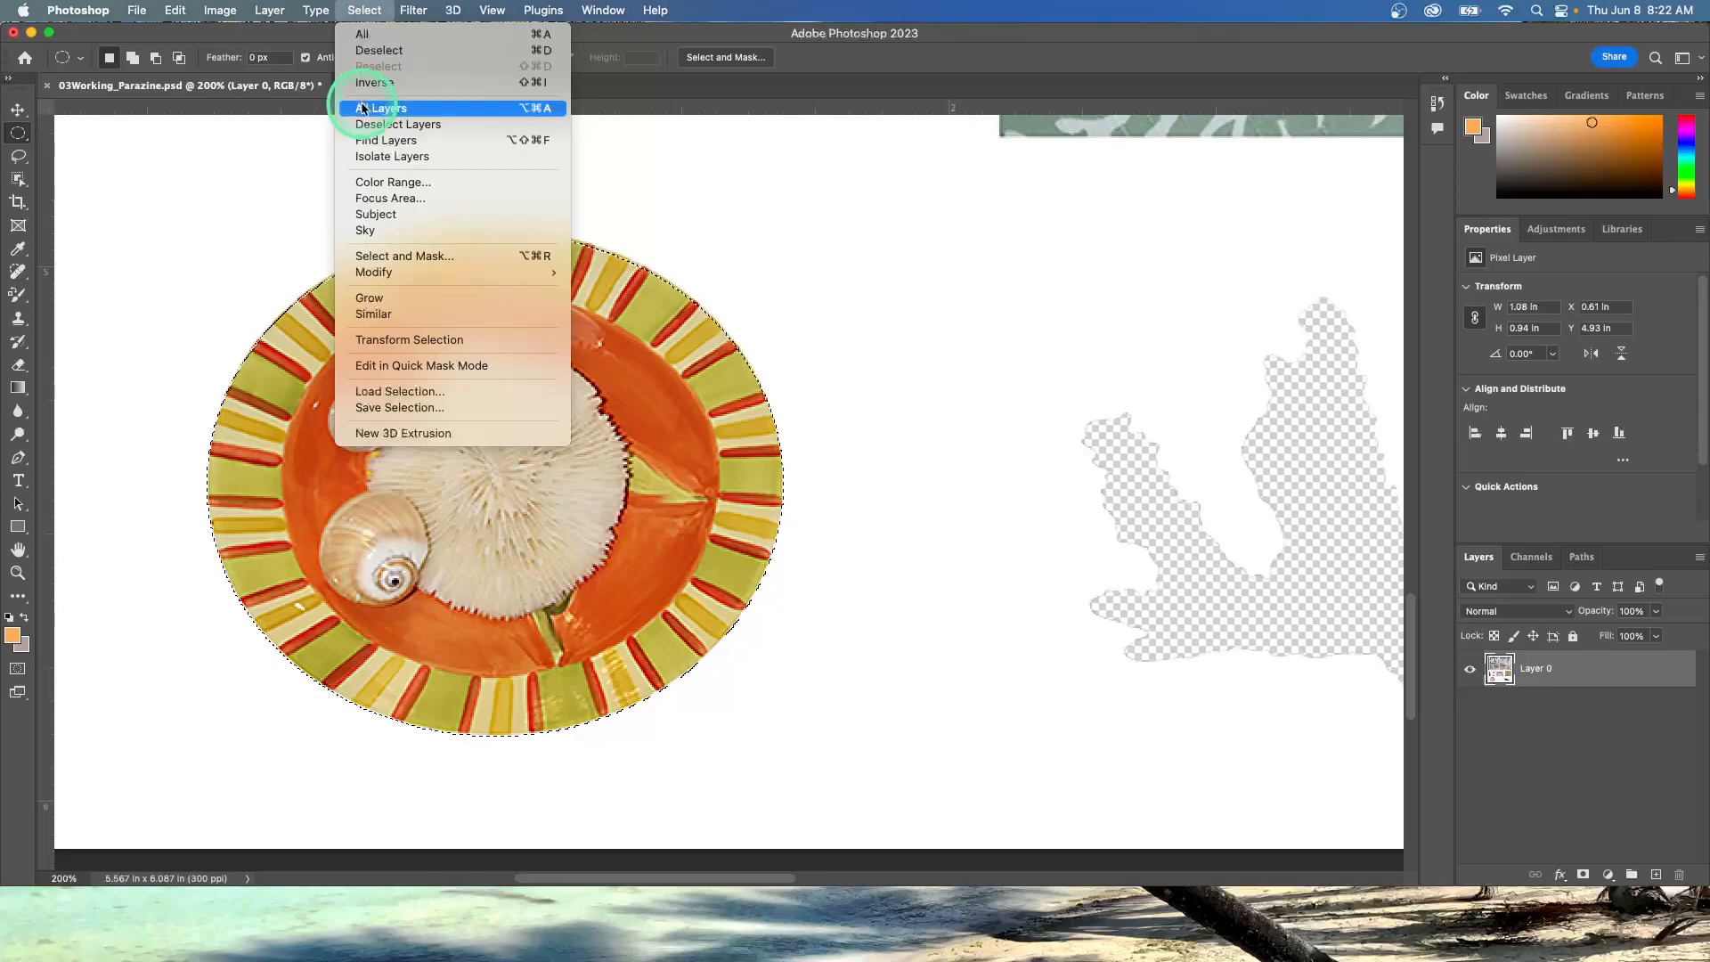
{"action": "left_click", "coordinate": [415, 341]}
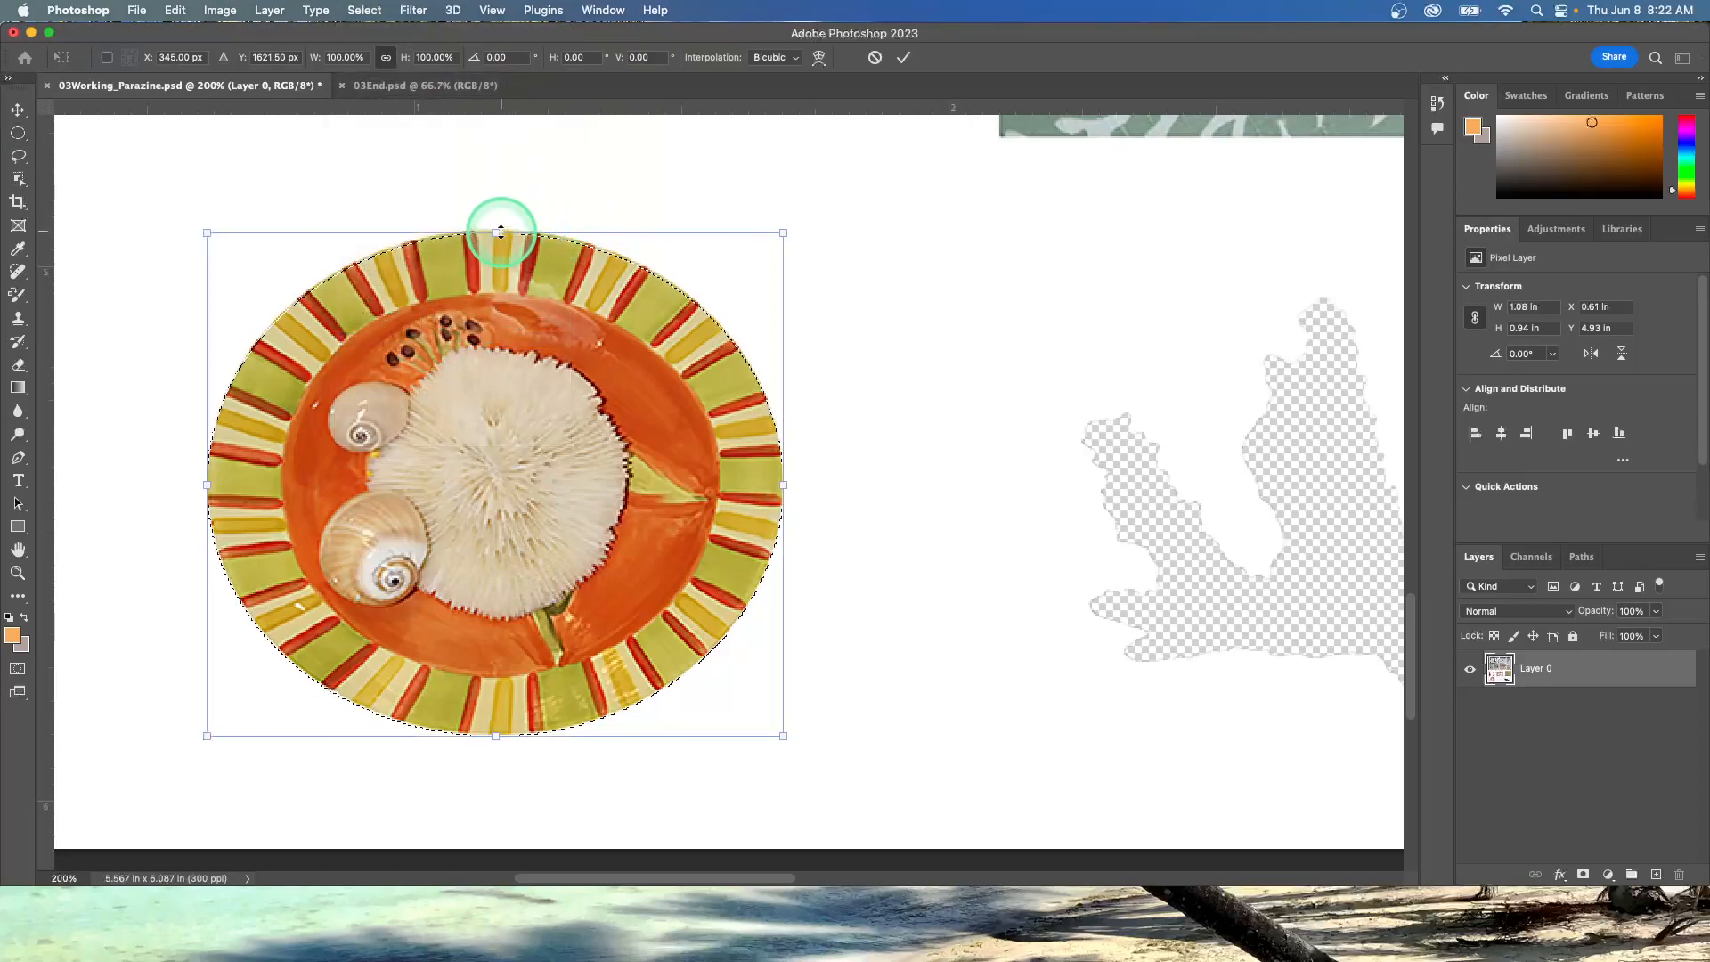
{"action": "left_click_drag", "start_coordinate": [498, 229], "coordinate": [496, 228]}
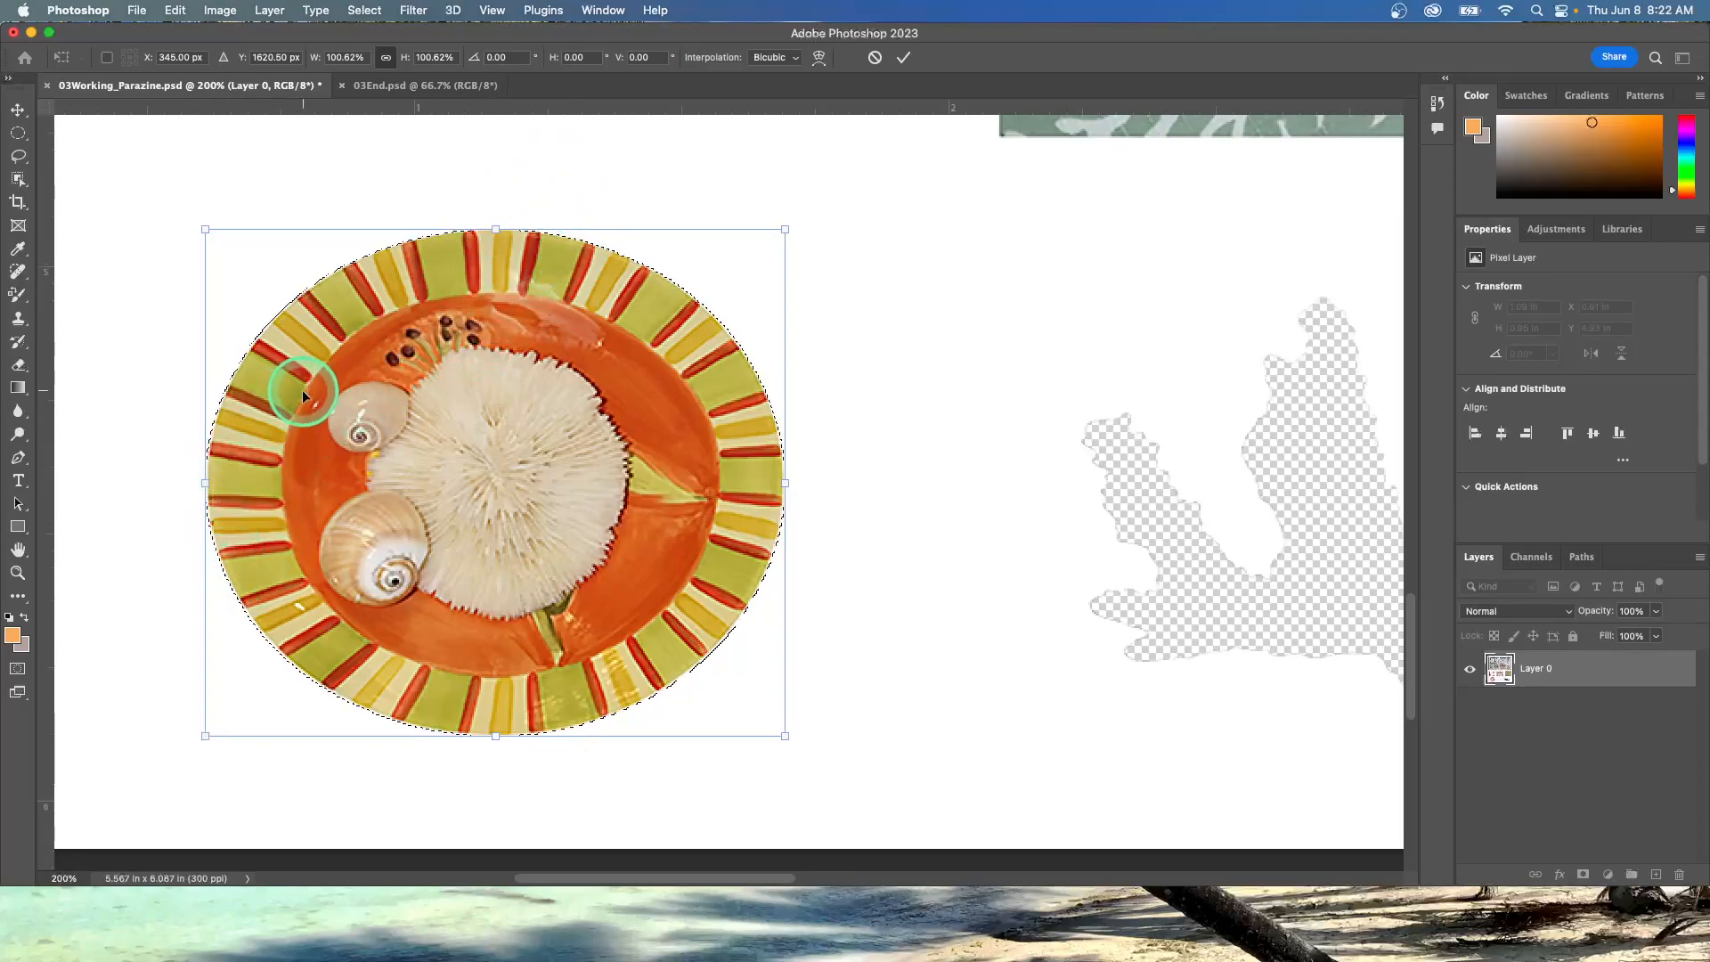
{"action": "key", "text": "super+z"}
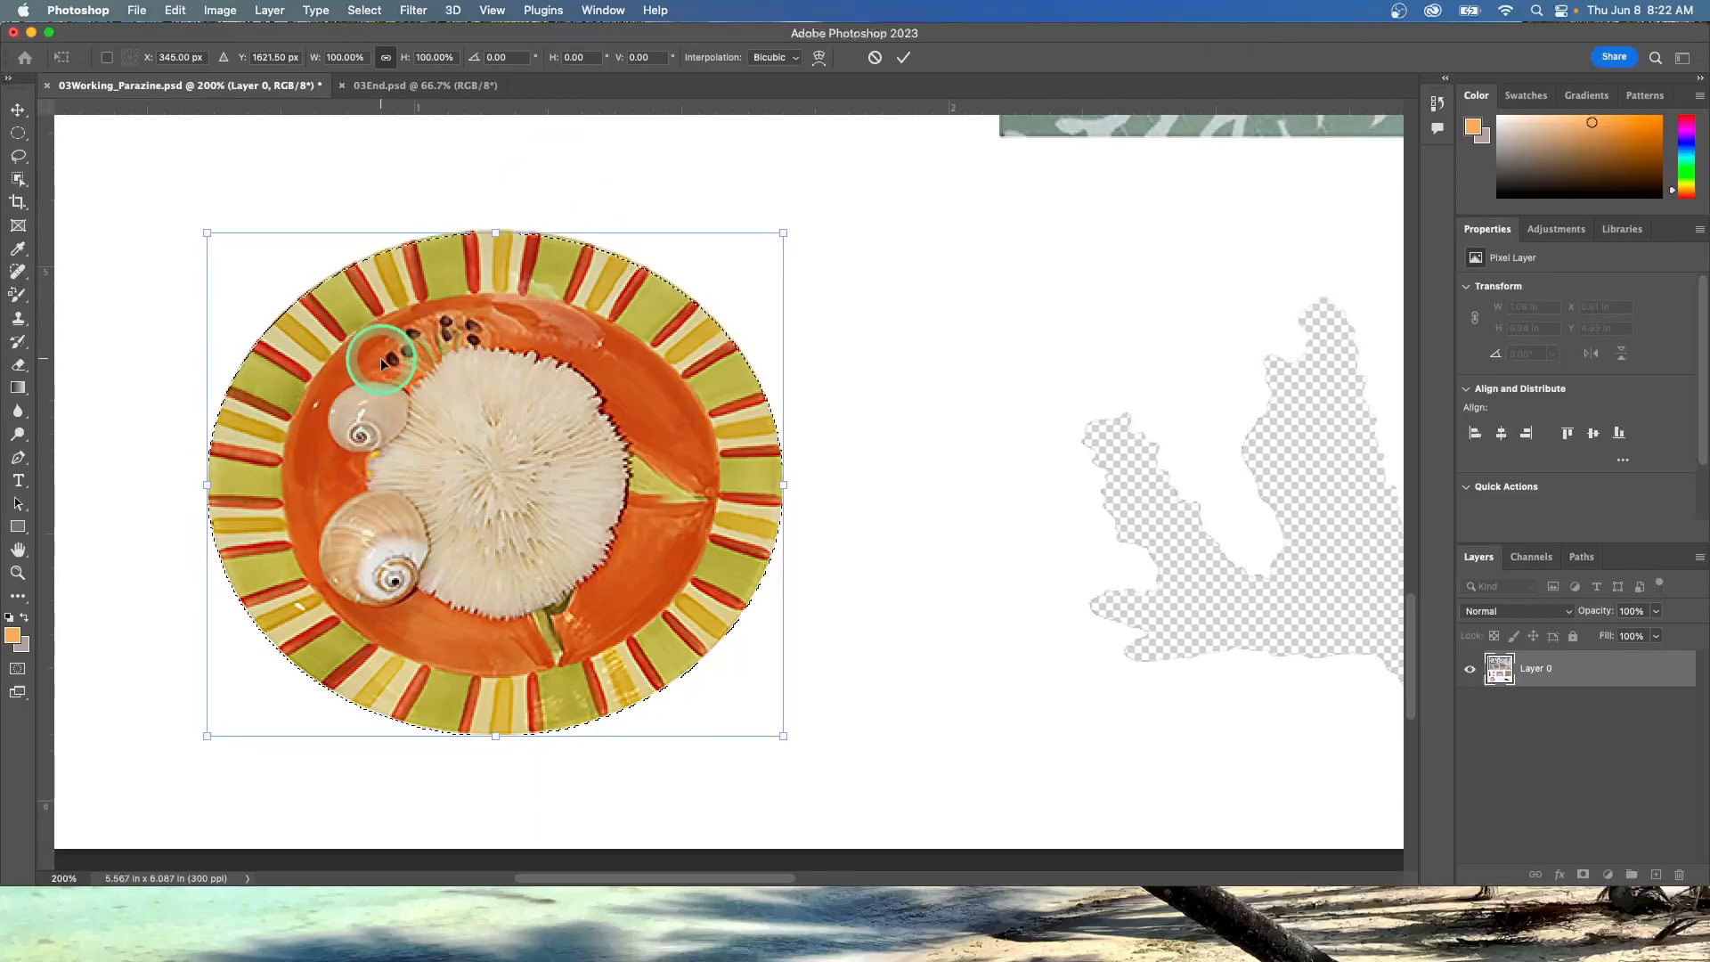
{"action": "left_click", "coordinate": [904, 61]}
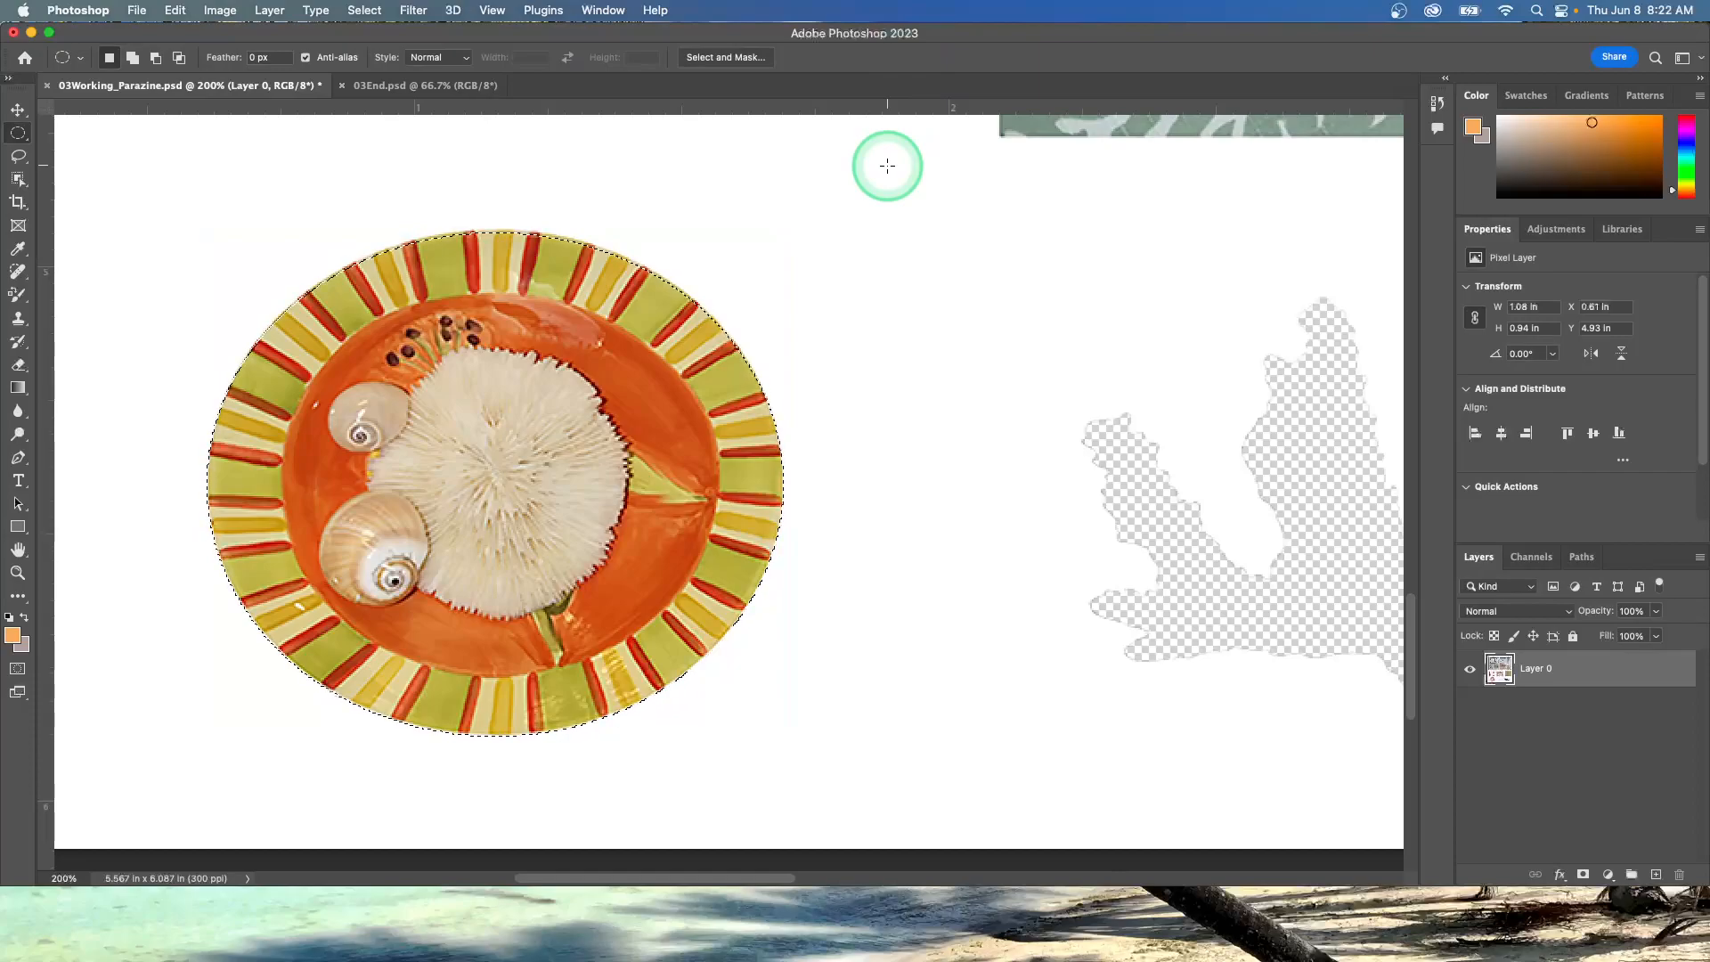
Fit the whole image on screen and move the selected plate onto the shadow marked C in the frame.
{"action": "left_click", "coordinate": [497, 12]}
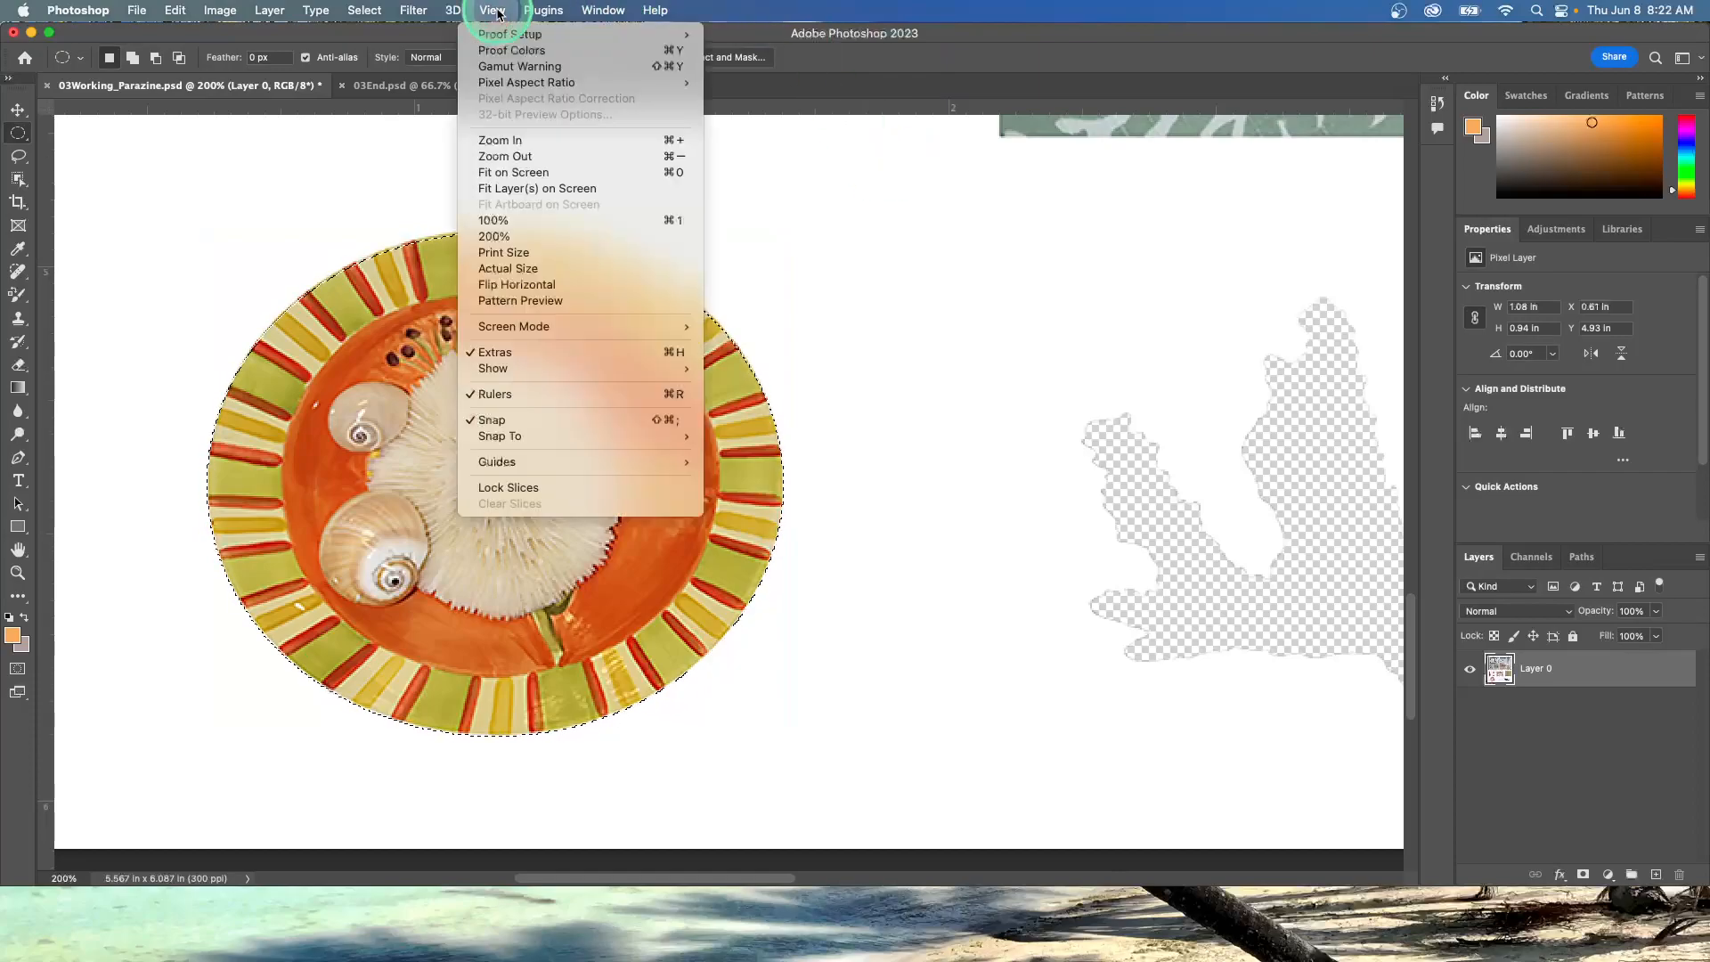
{"action": "left_click", "coordinate": [511, 172]}
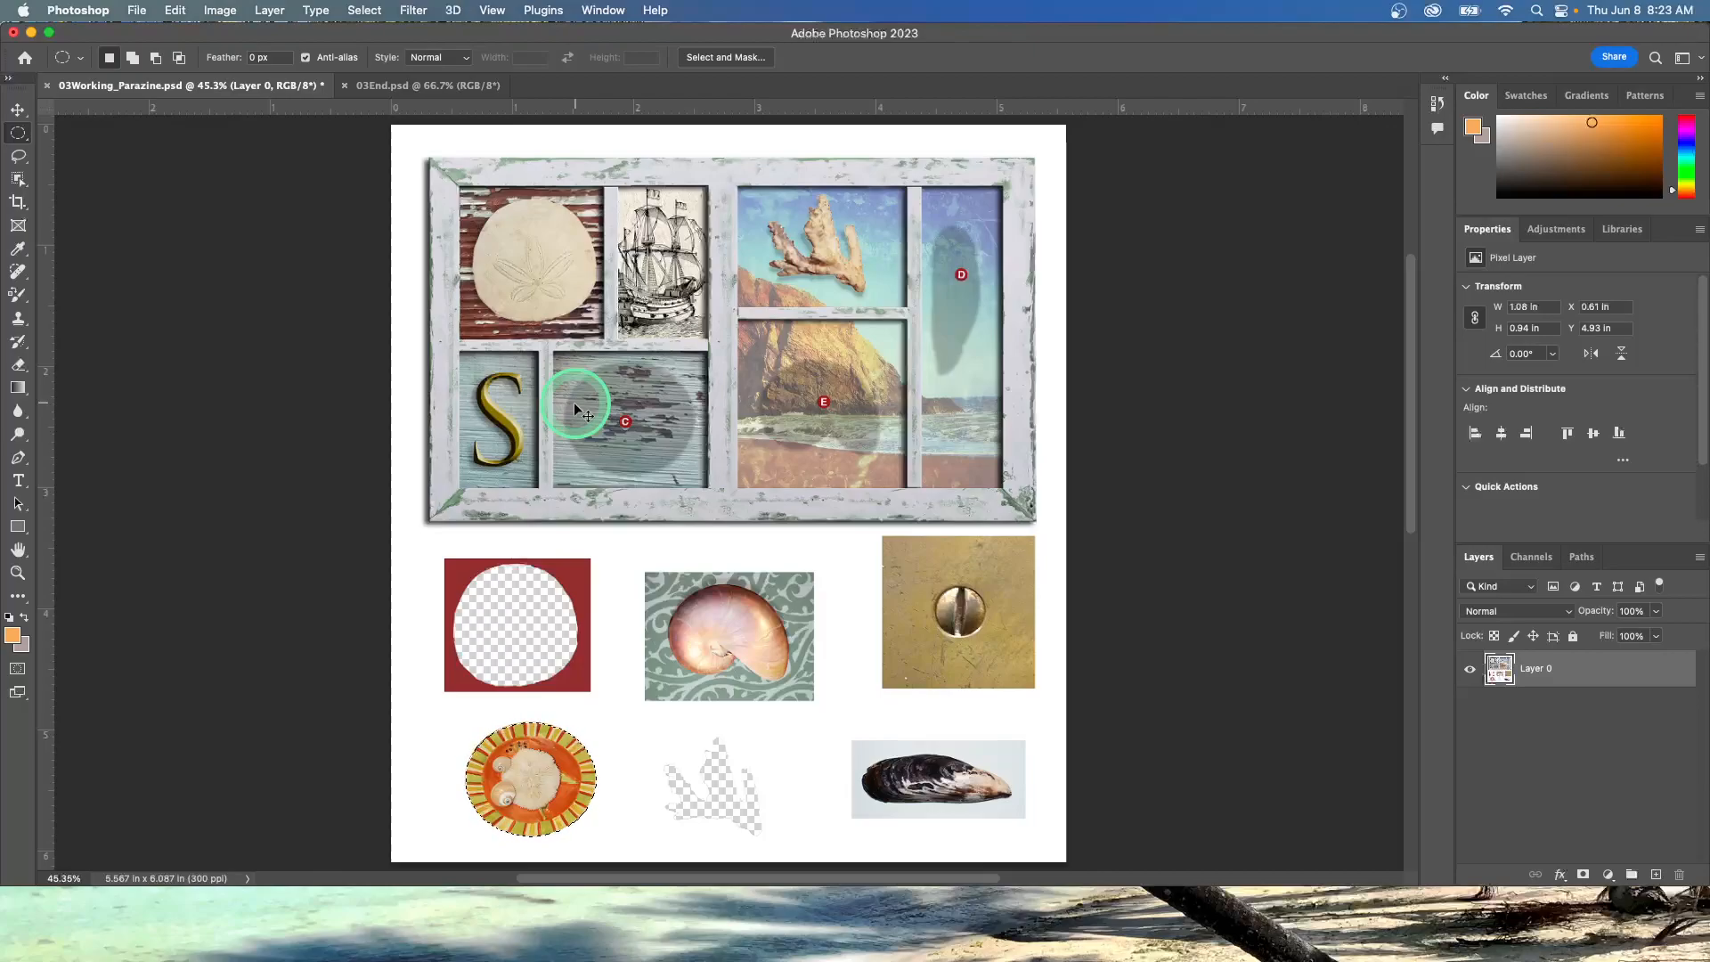
{"action": "left_click_drag", "start_coordinate": [600, 431], "coordinate": [528, 764]}
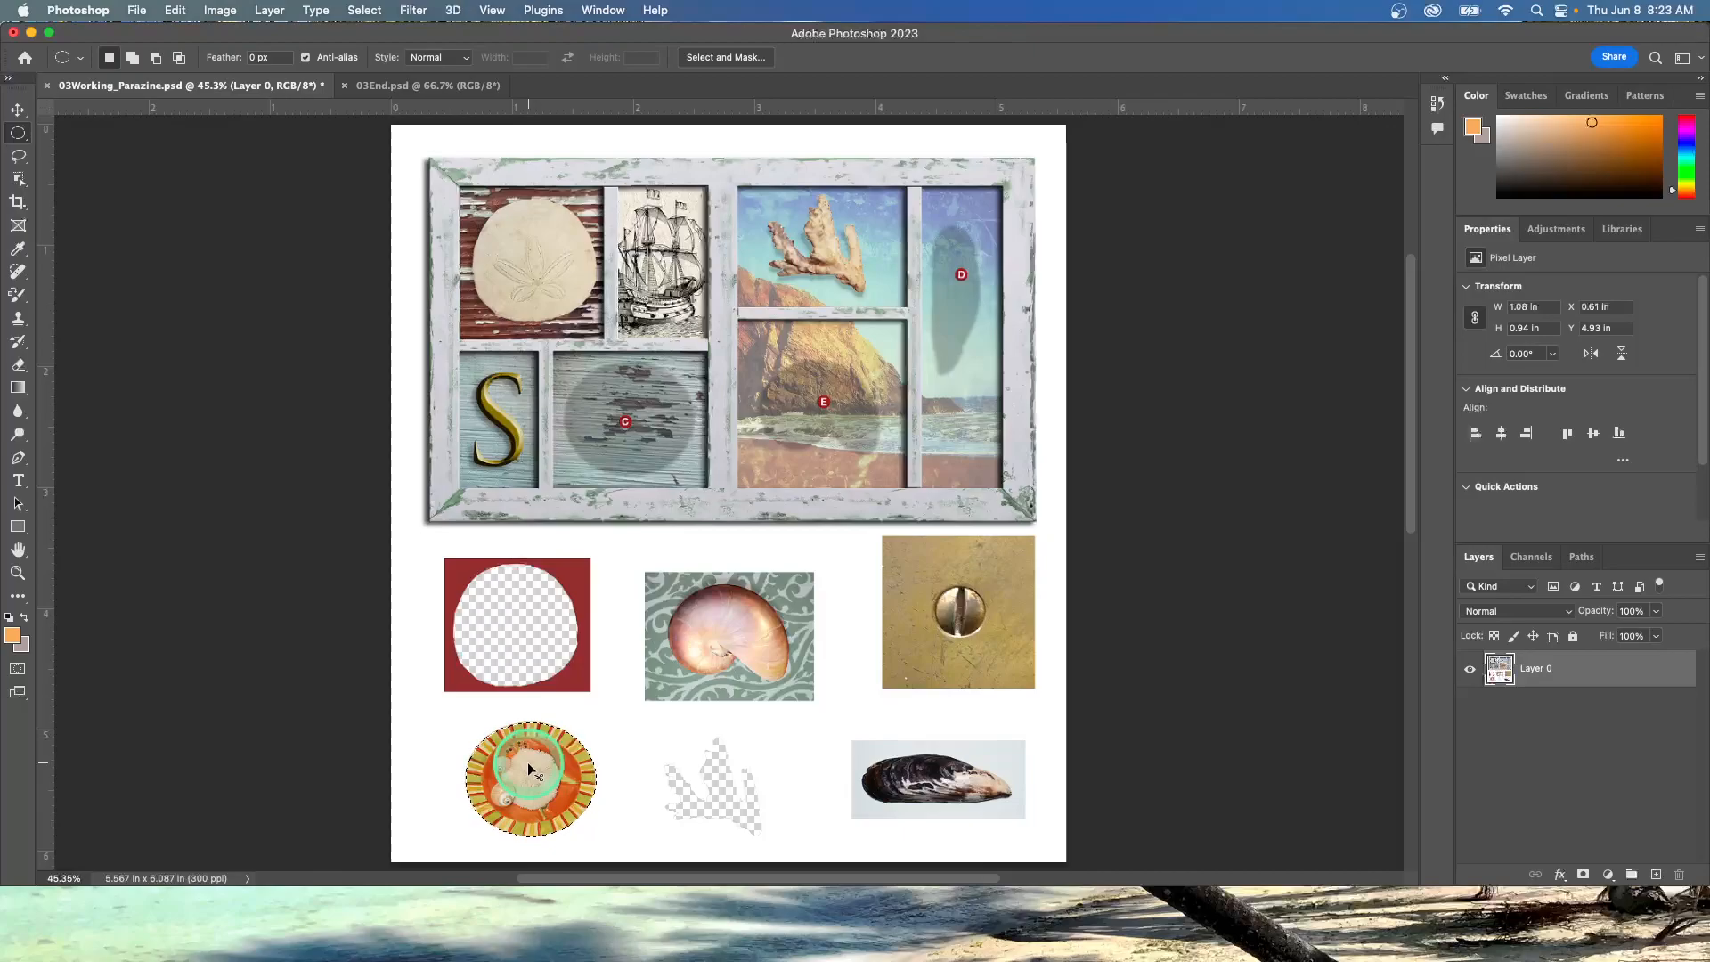
{"action": "left_click_drag", "start_coordinate": [527, 762], "coordinate": [628, 422]}
{"action": "left_click", "coordinate": [534, 534]}
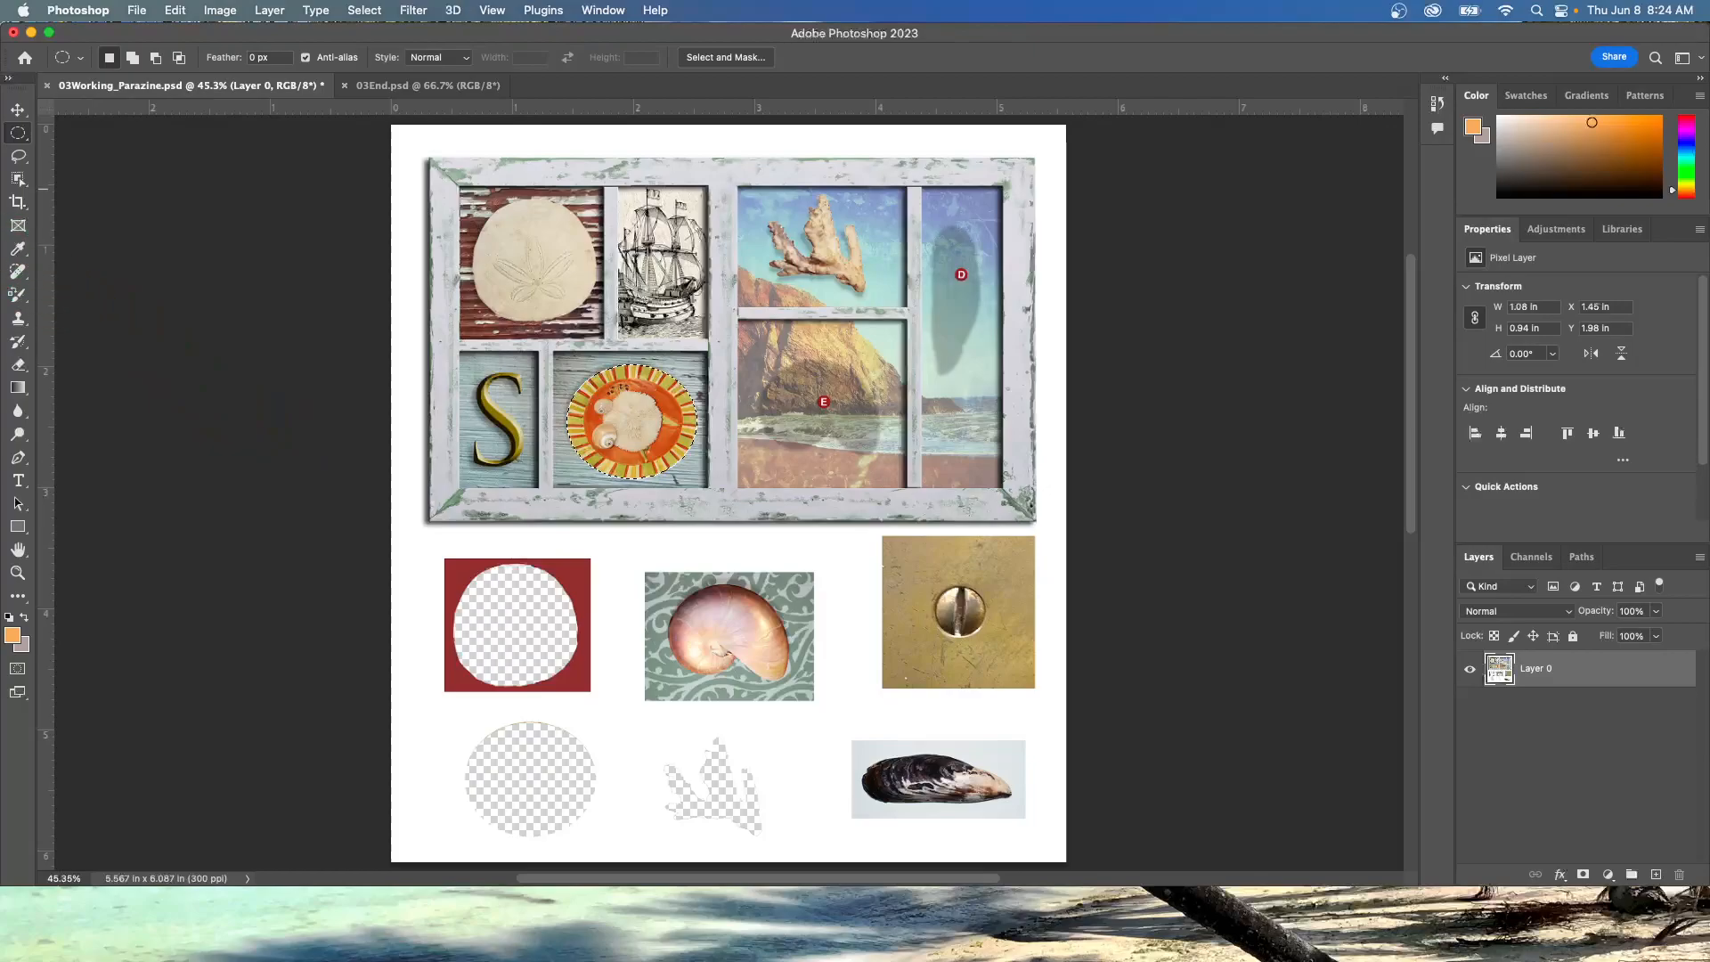
Nudge the selected plate within its frame pane to X 1.44 in and Y 1.96 in.
{"action": "left_click", "coordinate": [19, 111]}
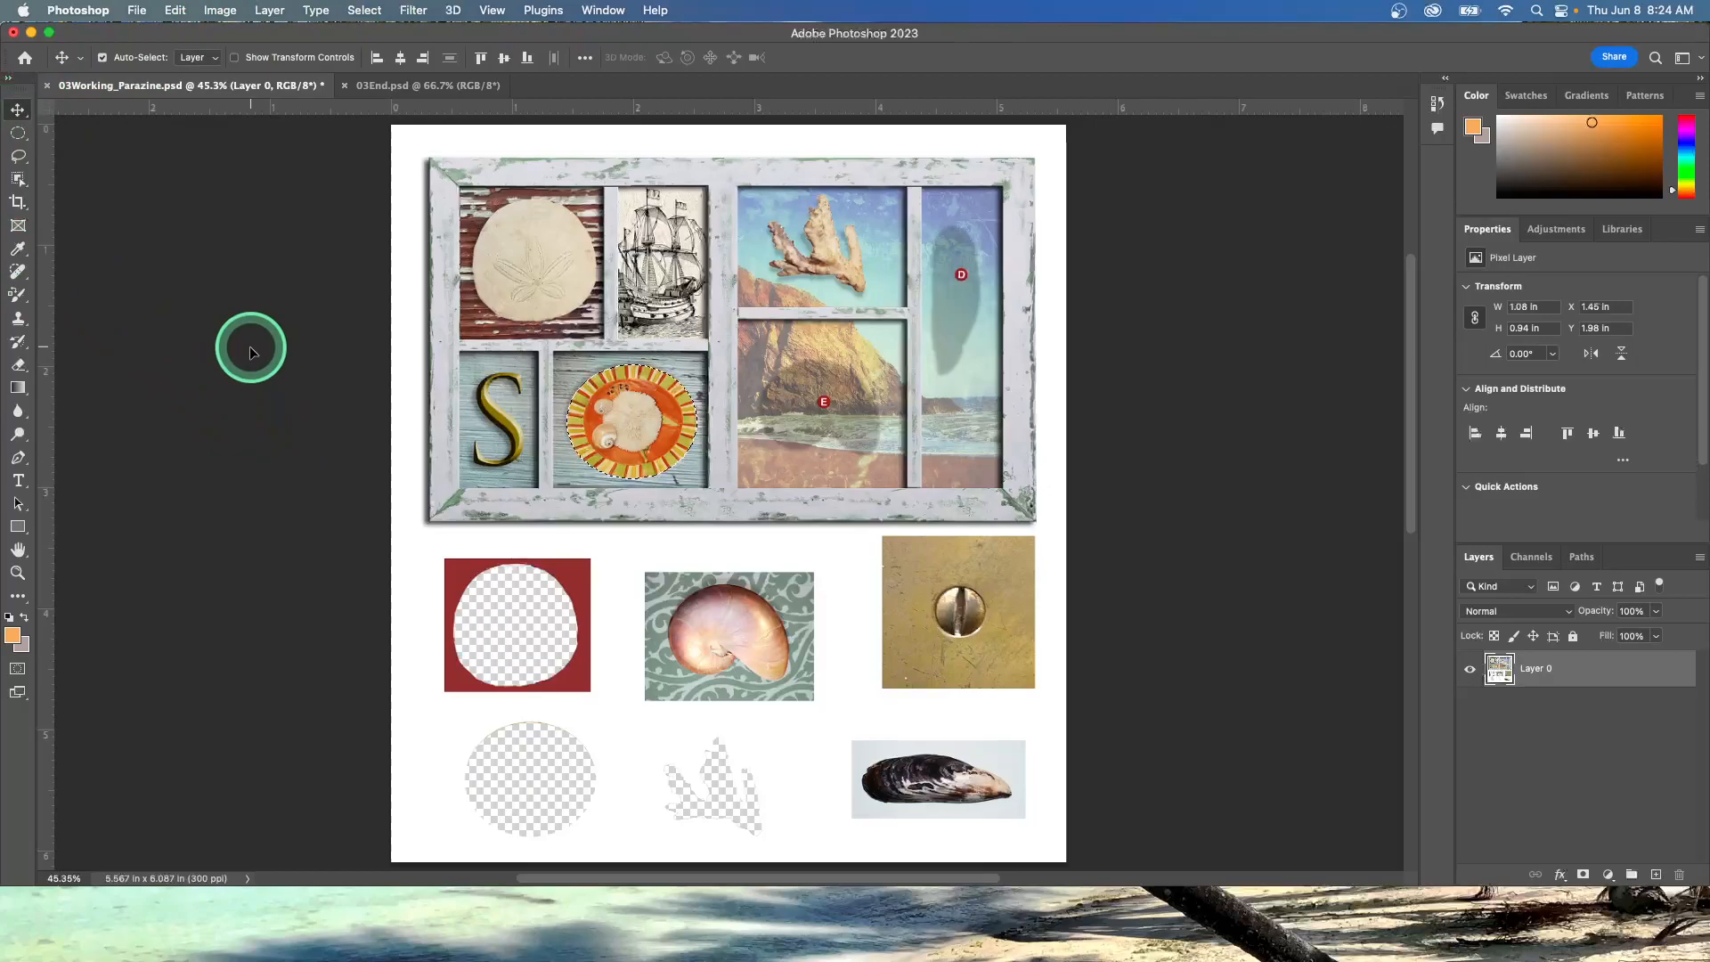
{"action": "key", "text": "shift+Up"}
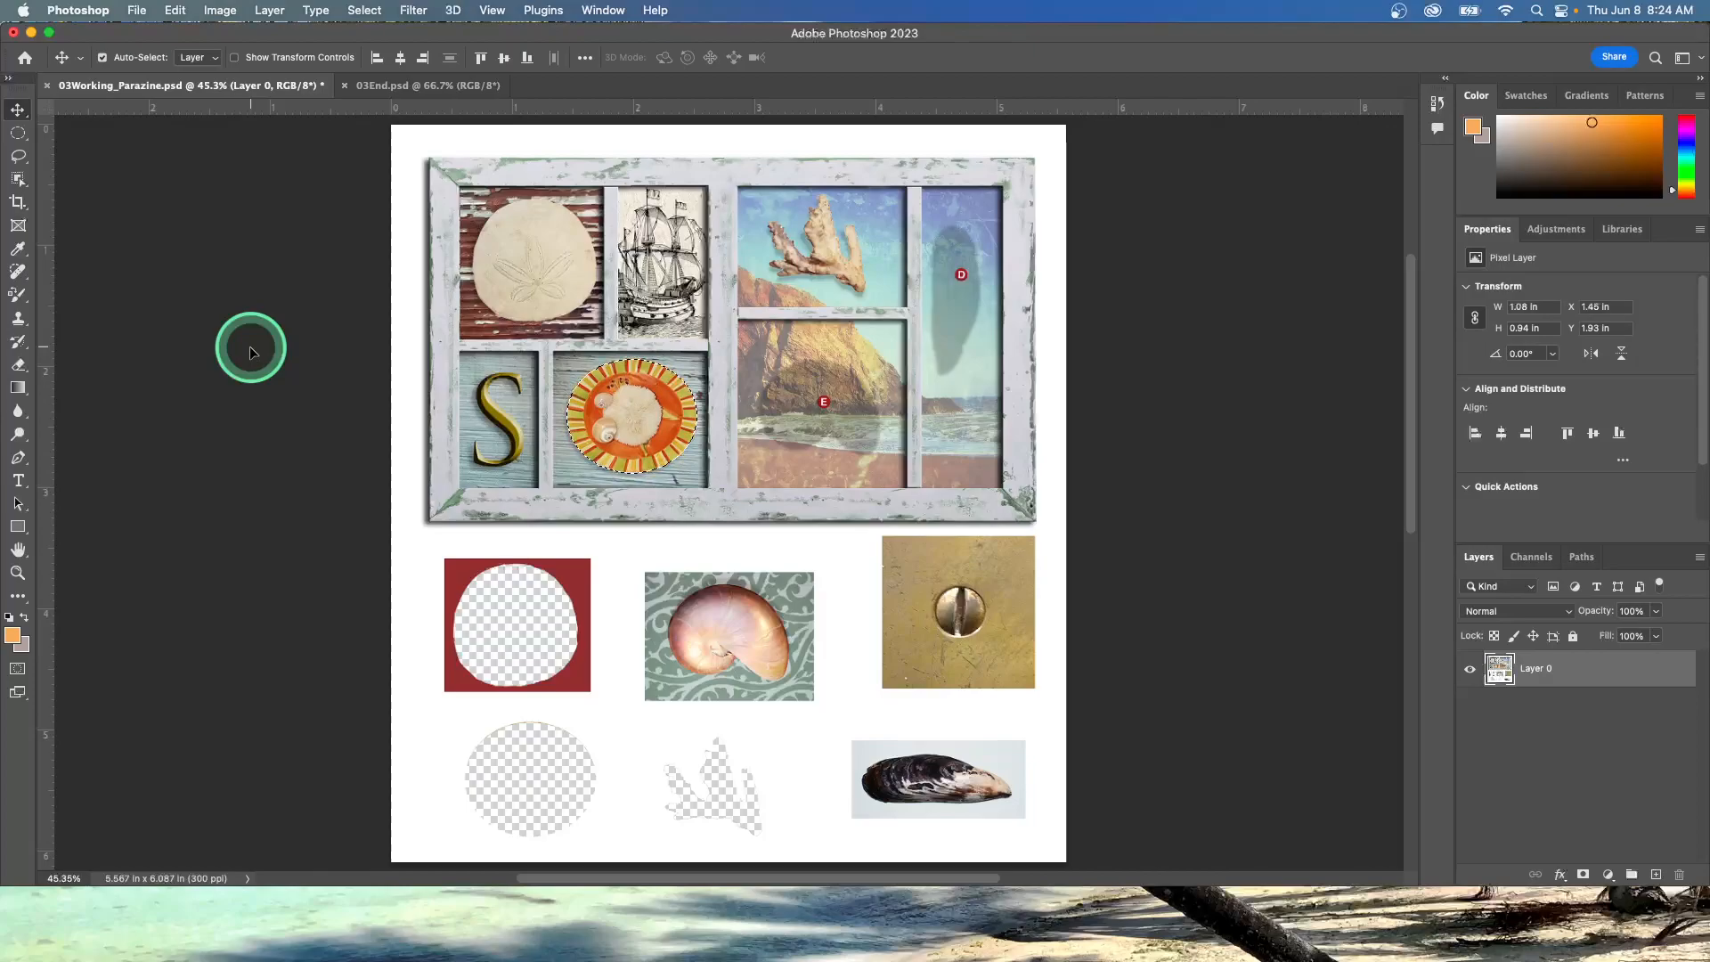
{"action": "key", "text": "Left"}
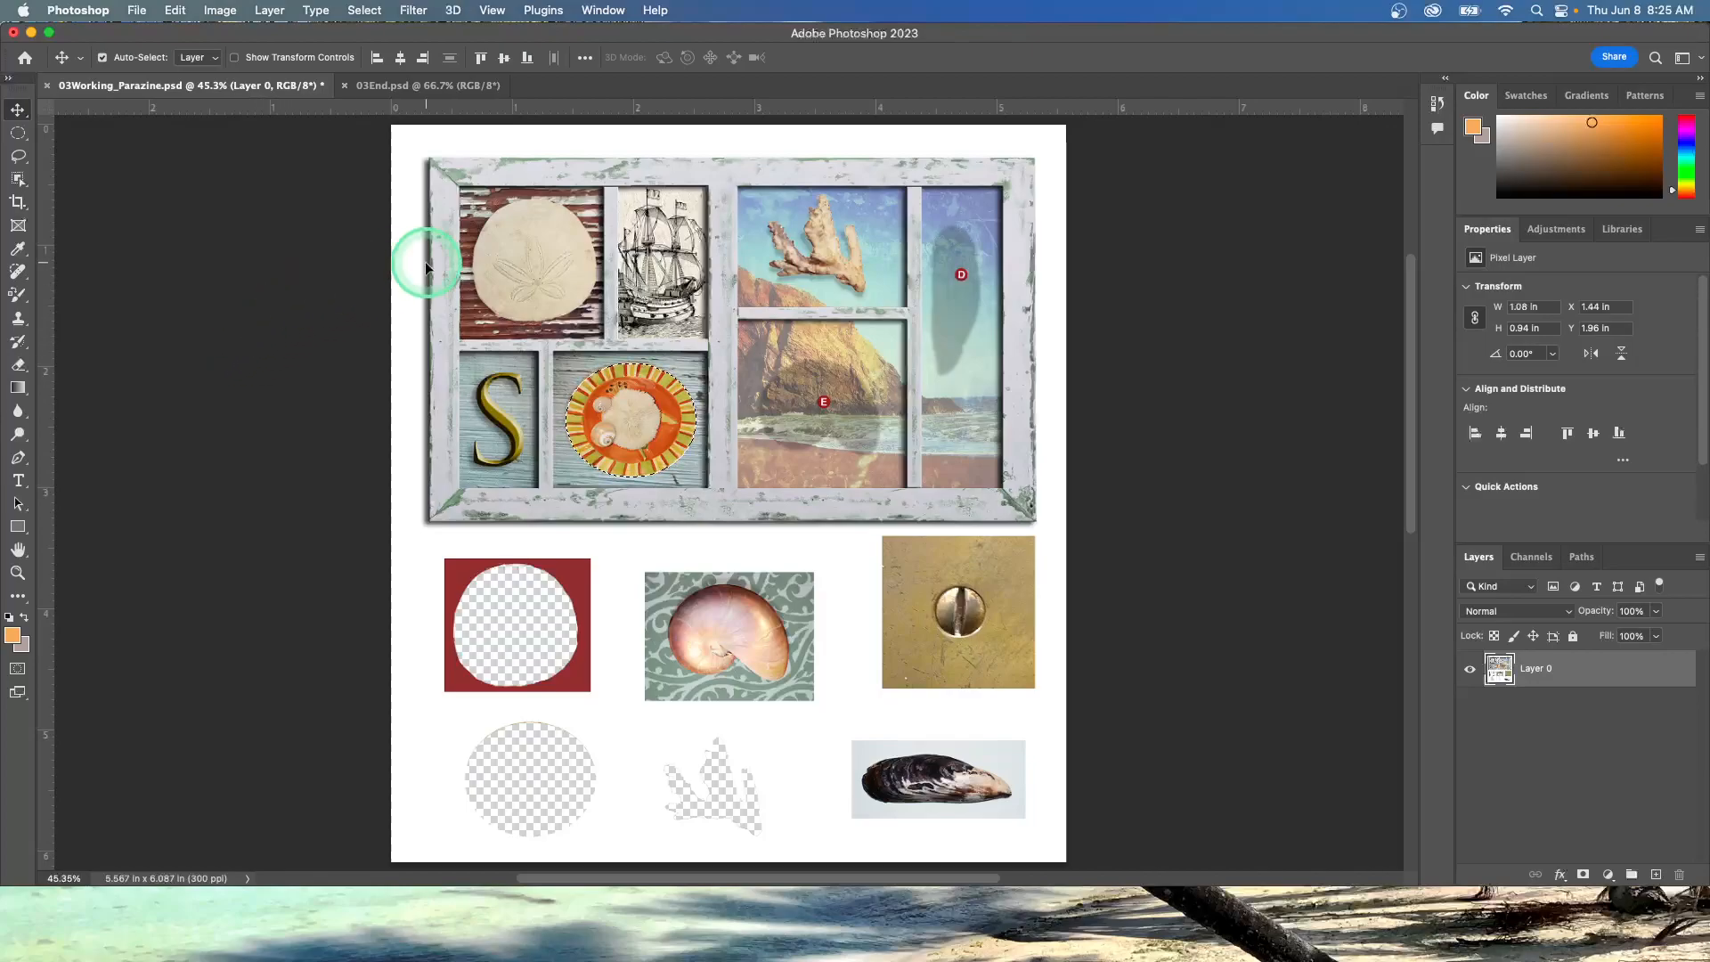
Hide the selection edges around the selected plate in the frame.
{"action": "left_click", "coordinate": [495, 11]}
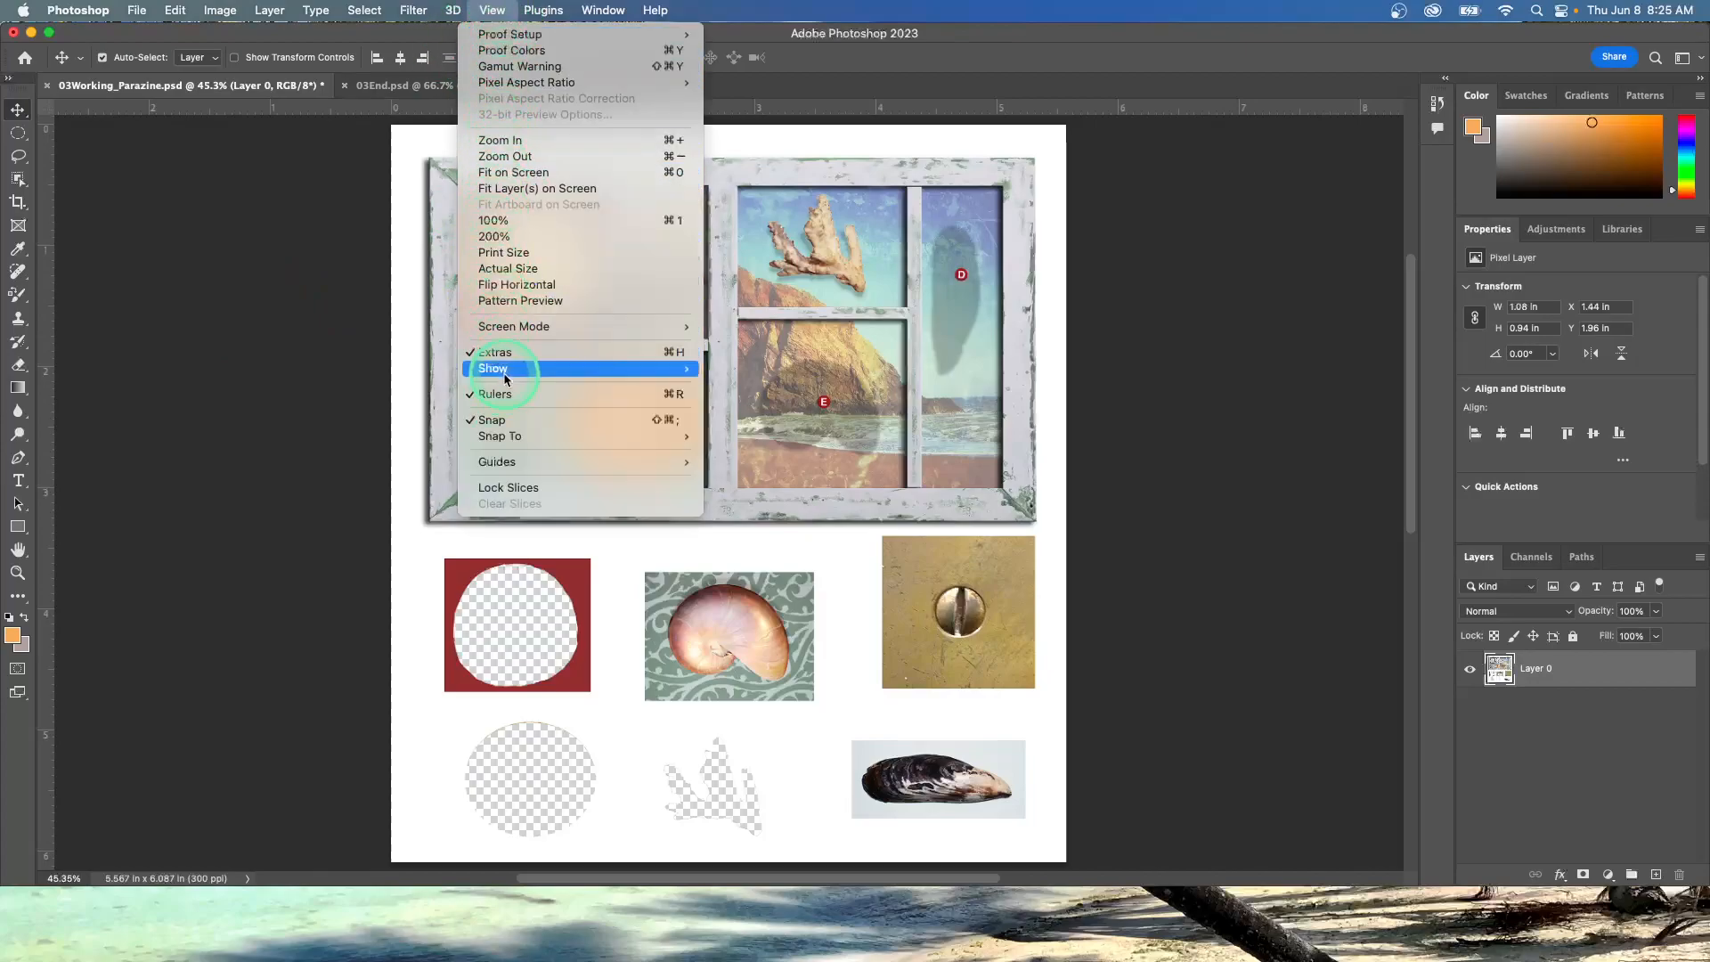
{"action": "mouse_move", "coordinate": [503, 368]}
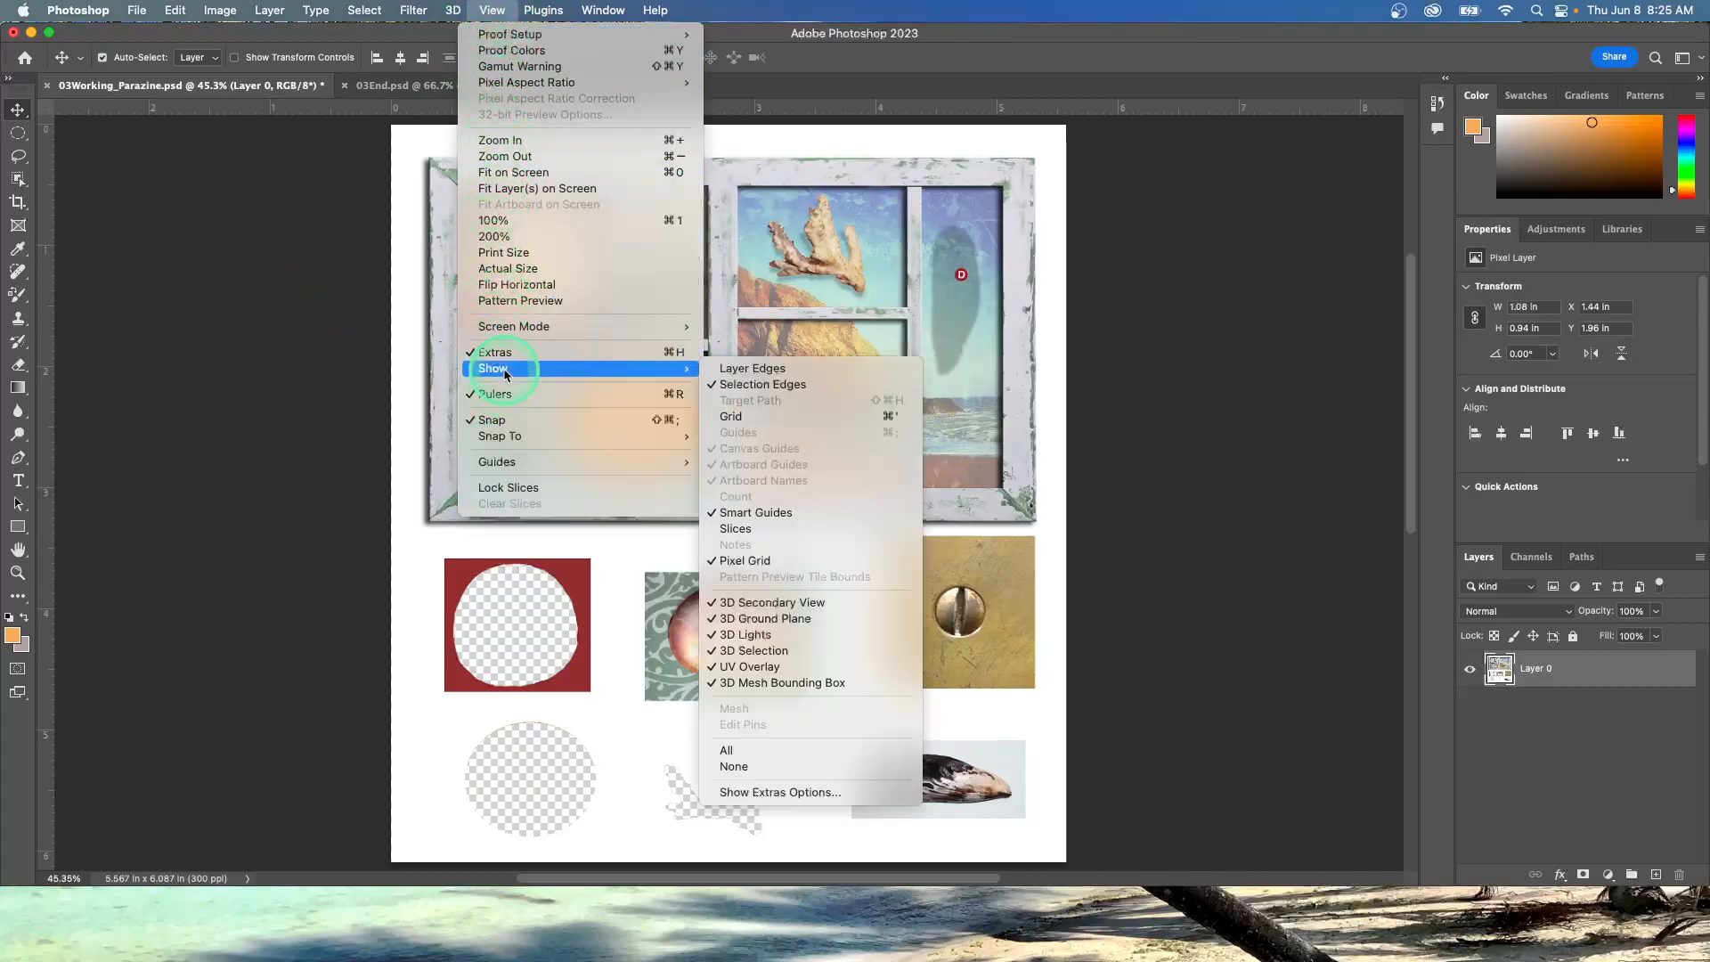
{"action": "left_click", "coordinate": [704, 385]}
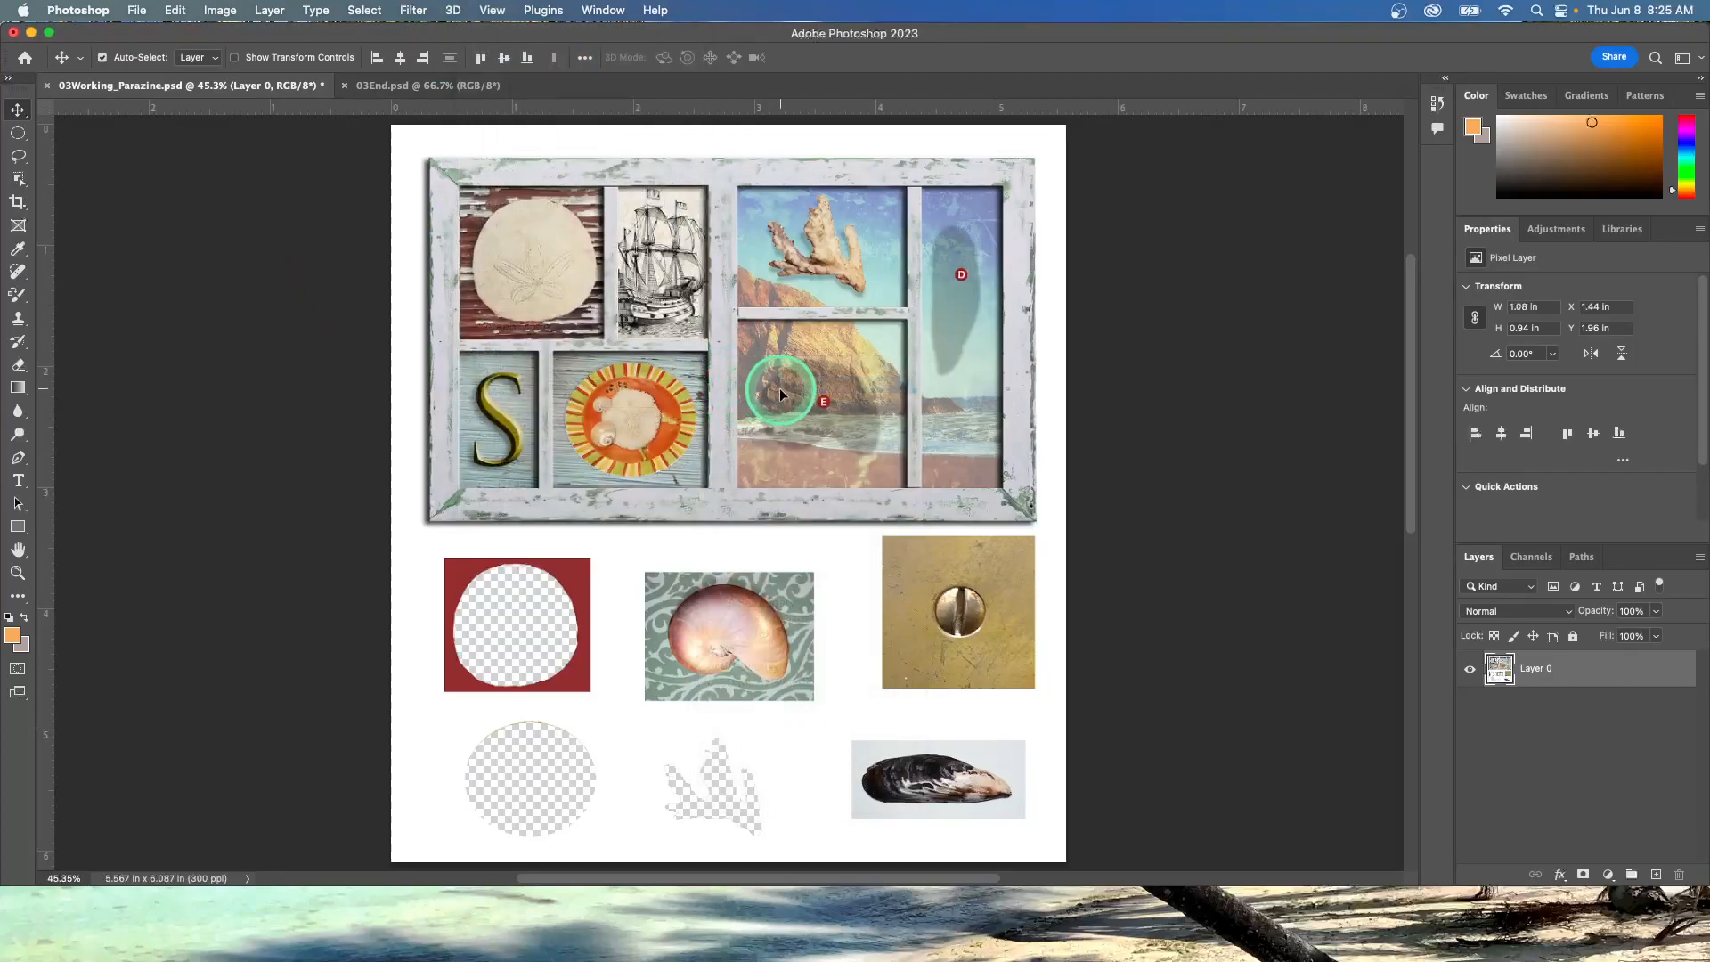
Nudge the selected plate within its frame pane to X 1.42 in and Y 1.95 in.
{"action": "key", "text": "Up"}
{"action": "key", "text": "Up"}
{"action": "key", "text": "Up"}
{"action": "key", "text": "Up"}
{"action": "key", "text": "Up"}
{"action": "key", "text": "Up"}
{"action": "key", "text": "Up"}
{"action": "key", "text": "Up"}
{"action": "key", "text": "Up"}
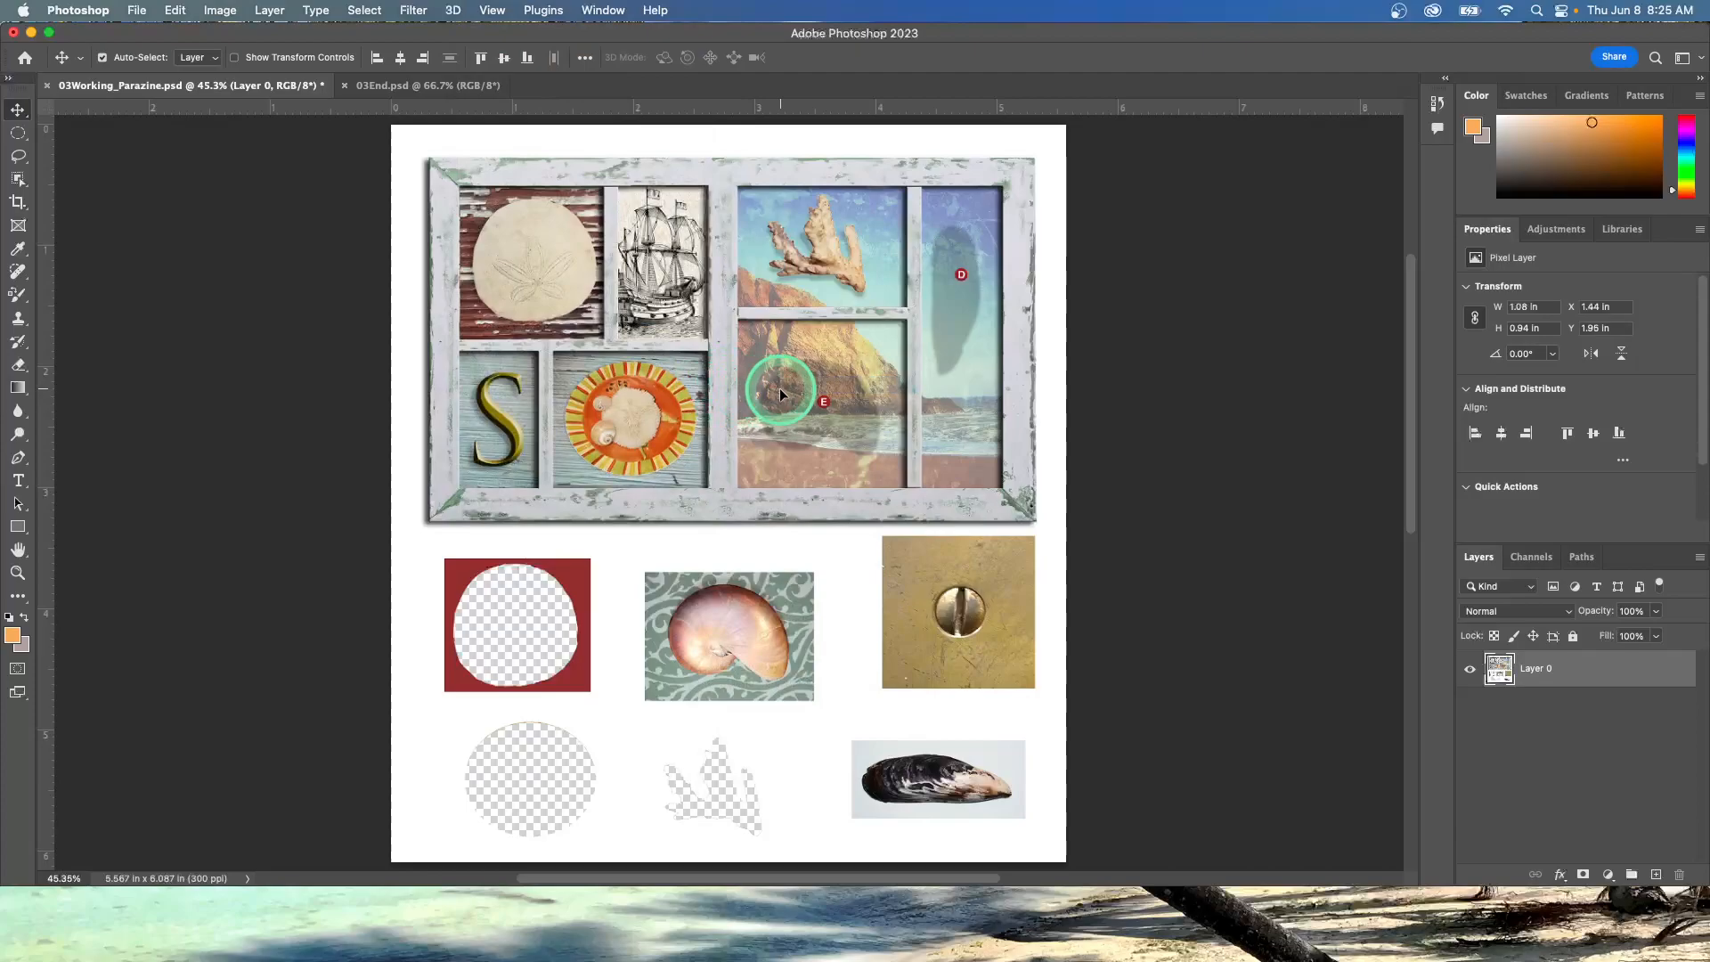
{"action": "key", "text": "Left"}
{"action": "key", "text": "Left"}
{"action": "key", "text": "Left"}
{"action": "key", "text": "Left"}
{"action": "key", "text": "Left"}
{"action": "key", "text": "Left"}
{"action": "key", "text": "Down"}
{"action": "key", "text": "Down"}
{"action": "key", "text": "Down"}
{"action": "key", "text": "Down"}
{"action": "key", "text": "Down"}
{"action": "key", "text": "Down"}
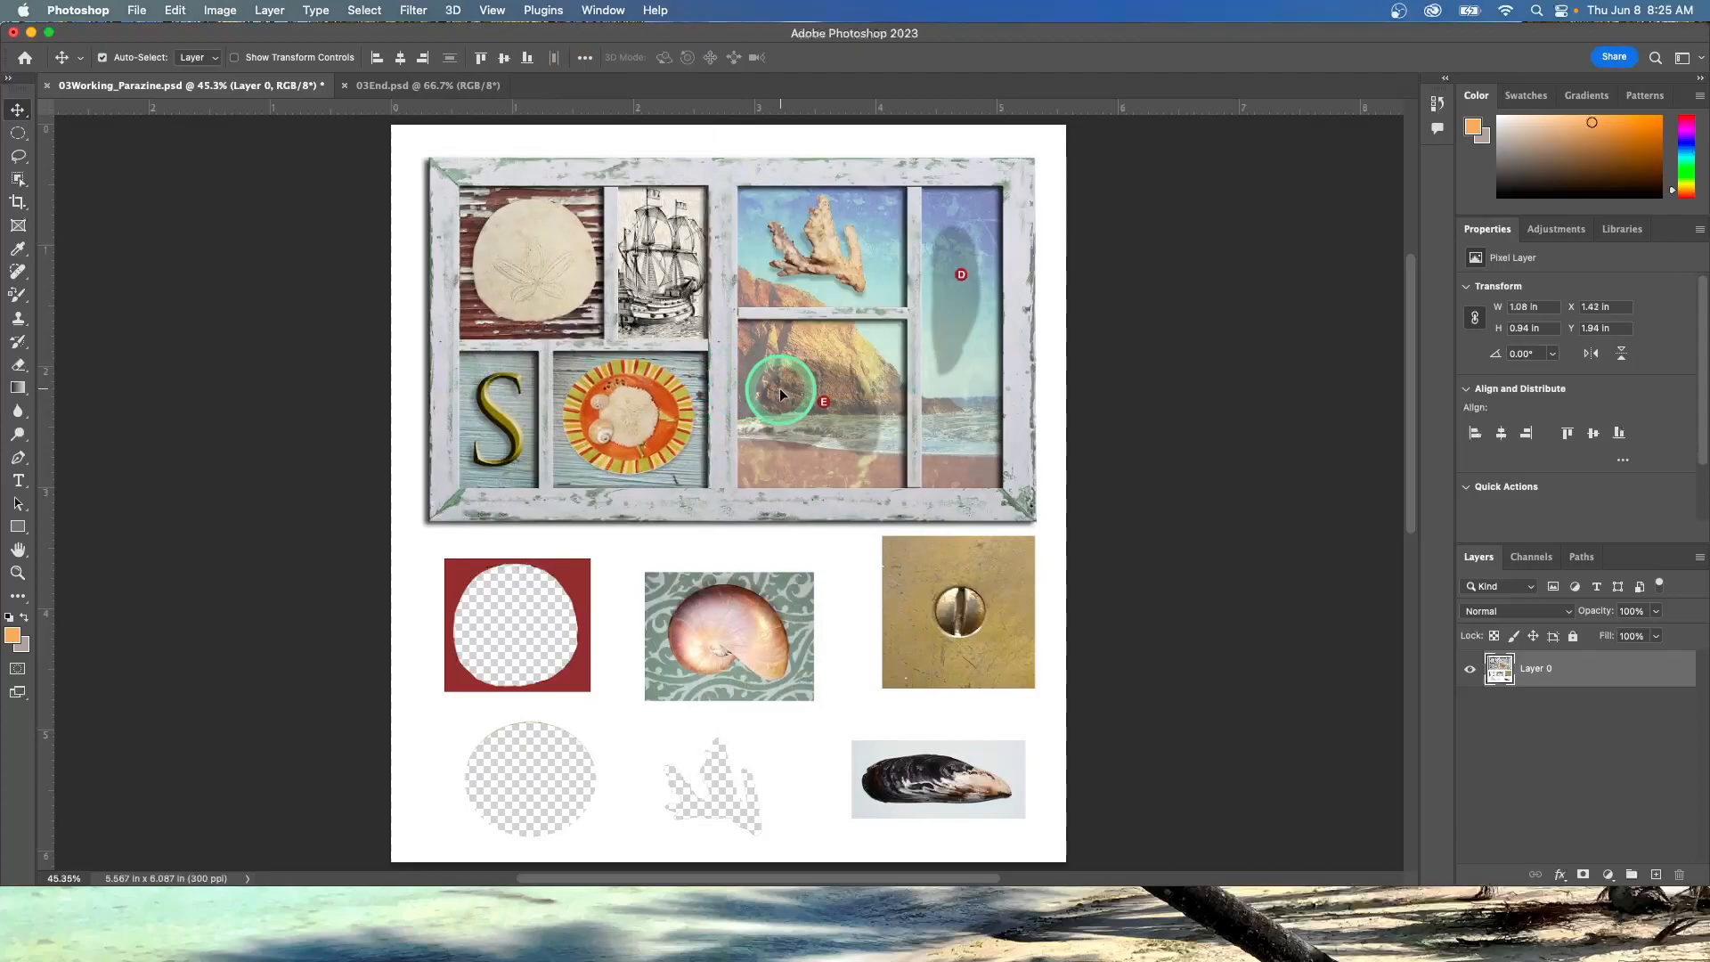
{"action": "key", "text": "Right"}
{"action": "key", "text": "Right"}
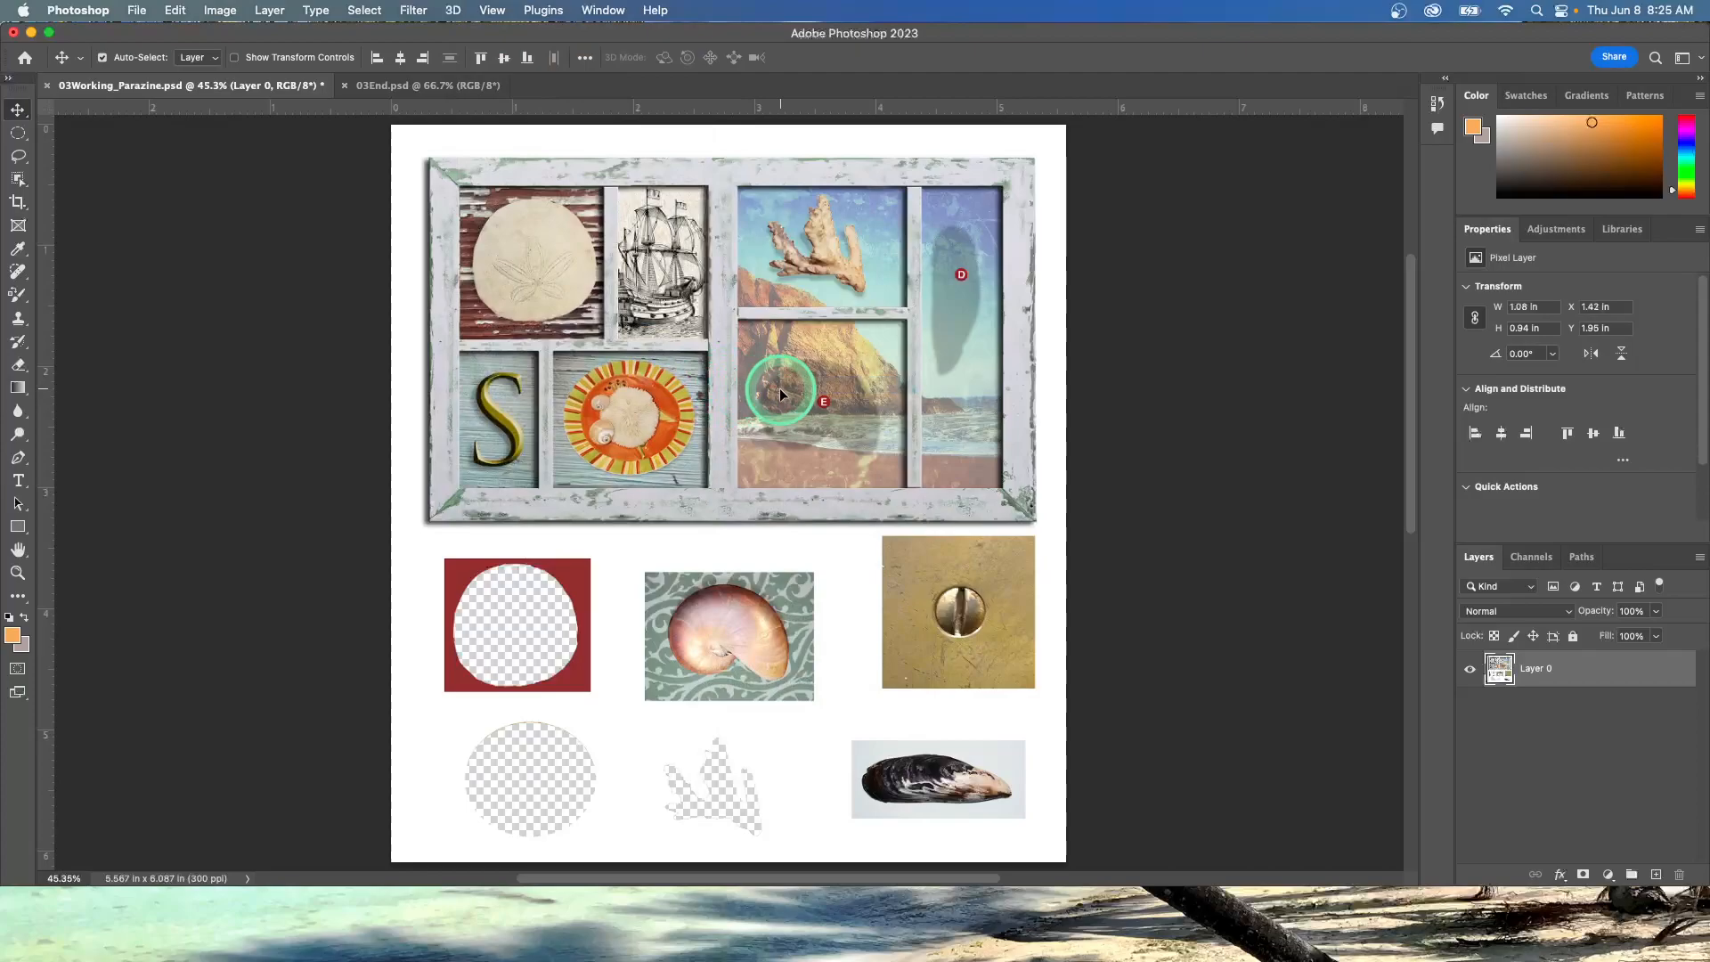
Turn the display of selection edges back on.
{"action": "left_click", "coordinate": [493, 10]}
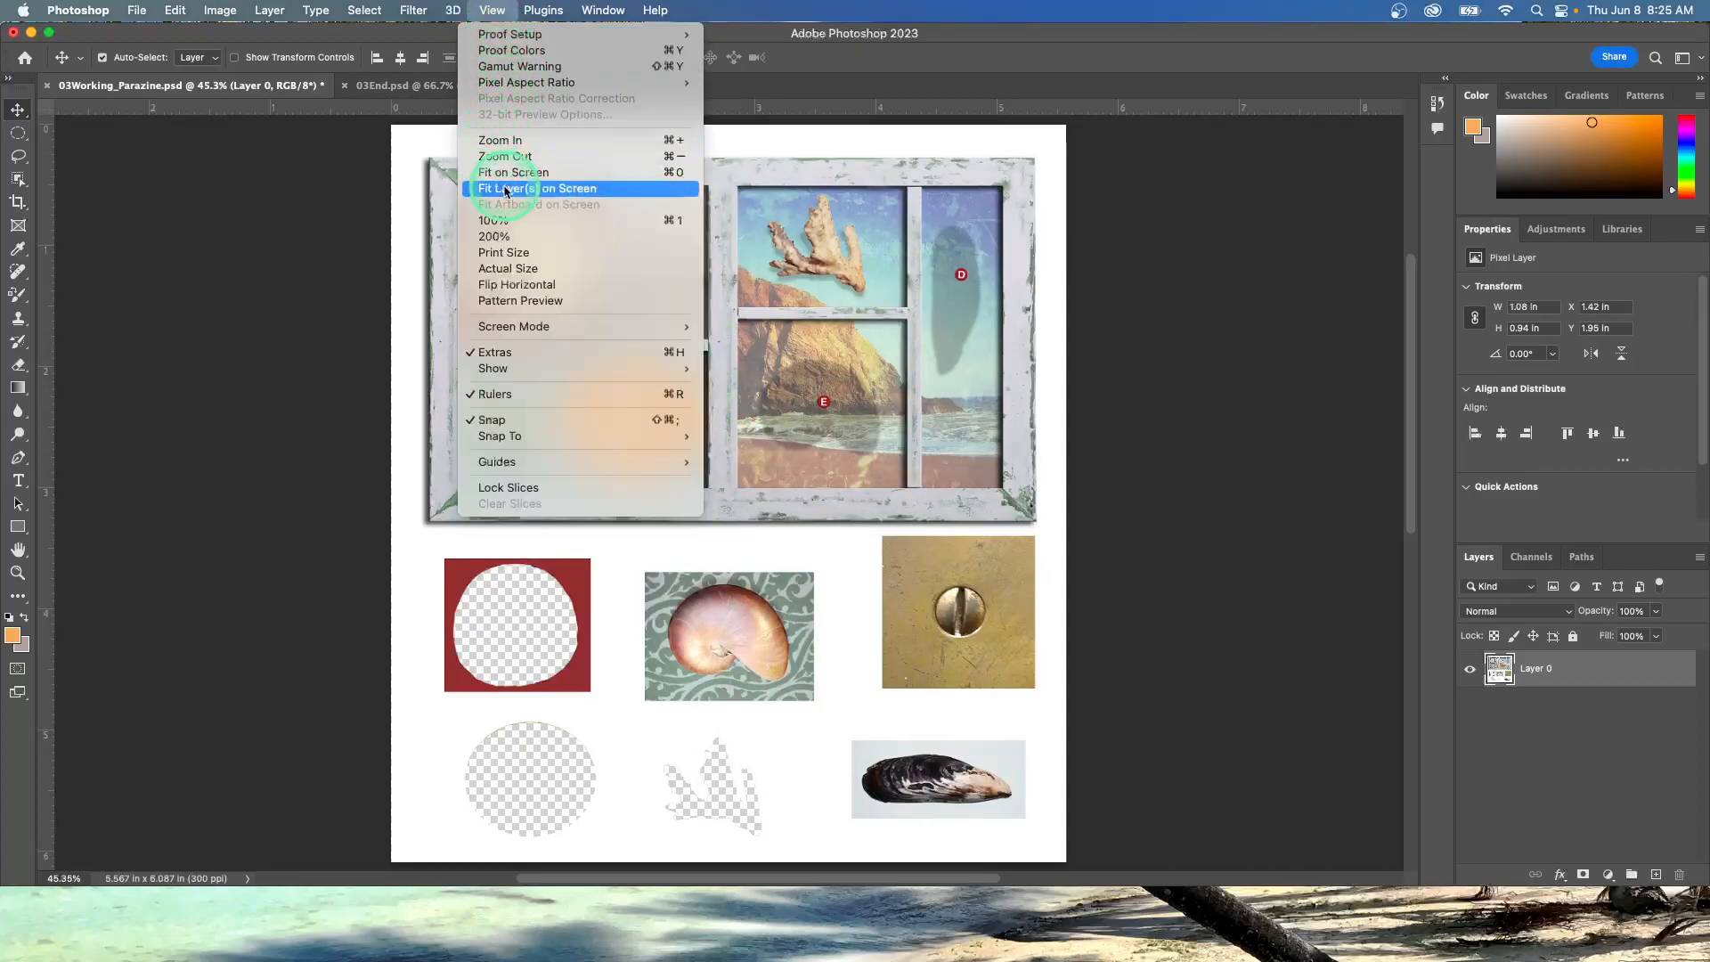
{"action": "mouse_move", "coordinate": [512, 373]}
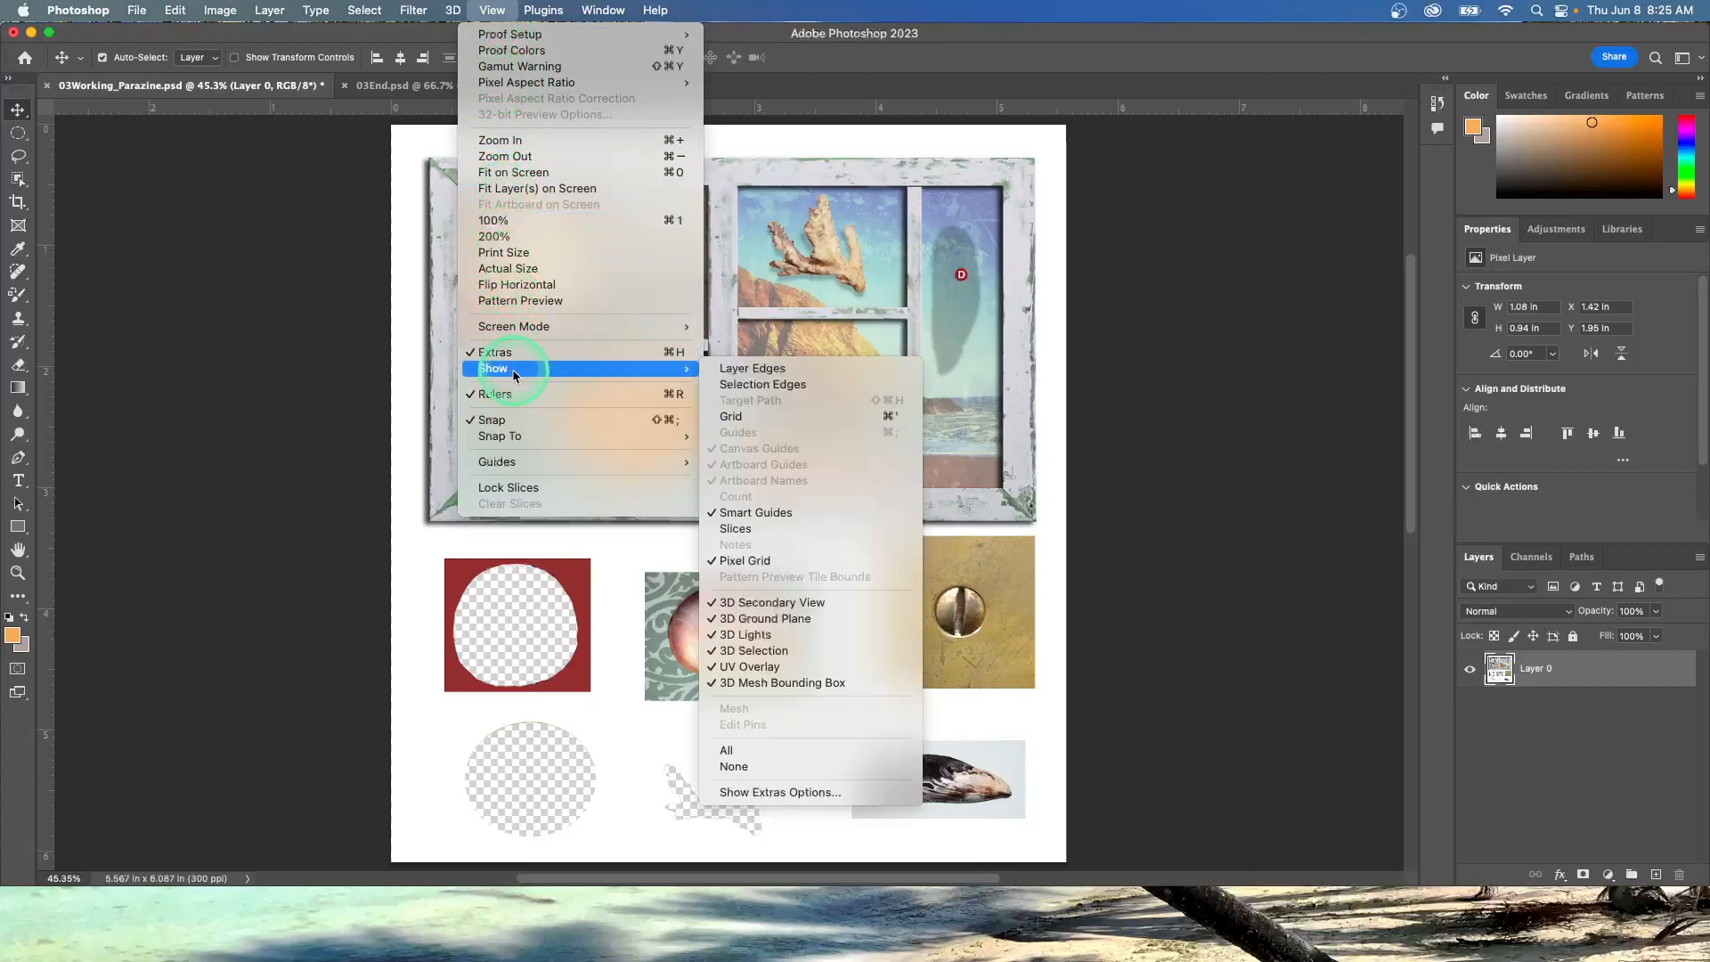
{"action": "left_click", "coordinate": [752, 384]}
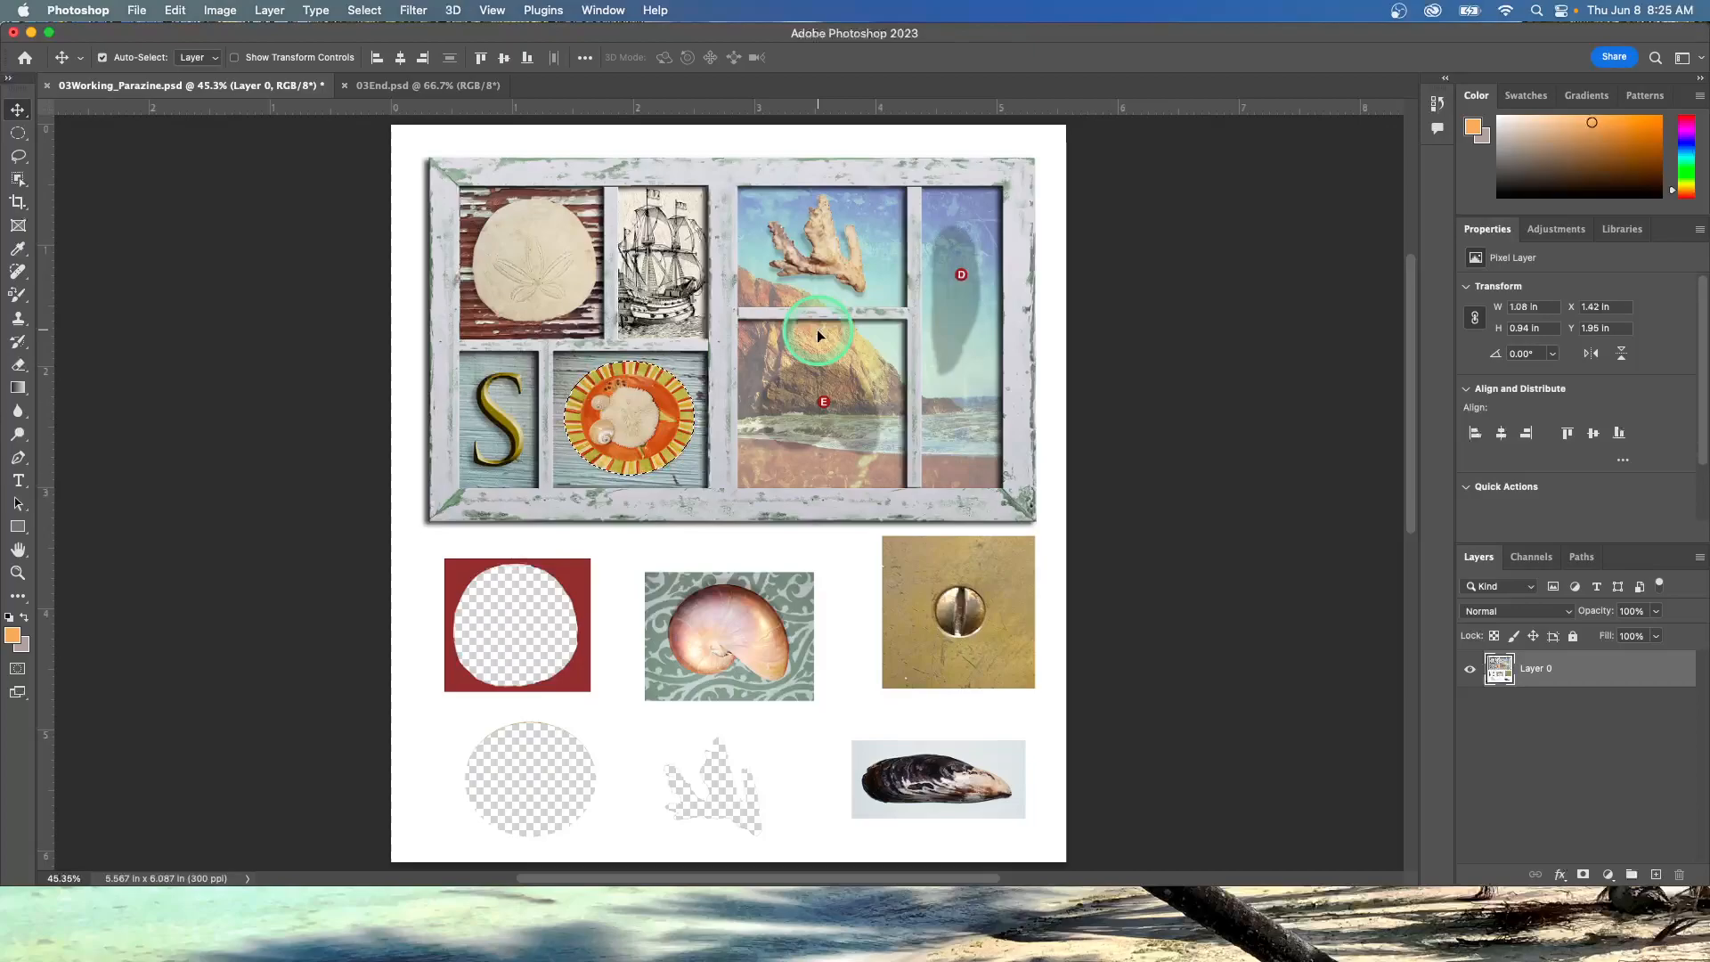
Deselect the plate and save the working document.
{"action": "key", "text": "super"}
{"action": "key", "text": "super+d"}
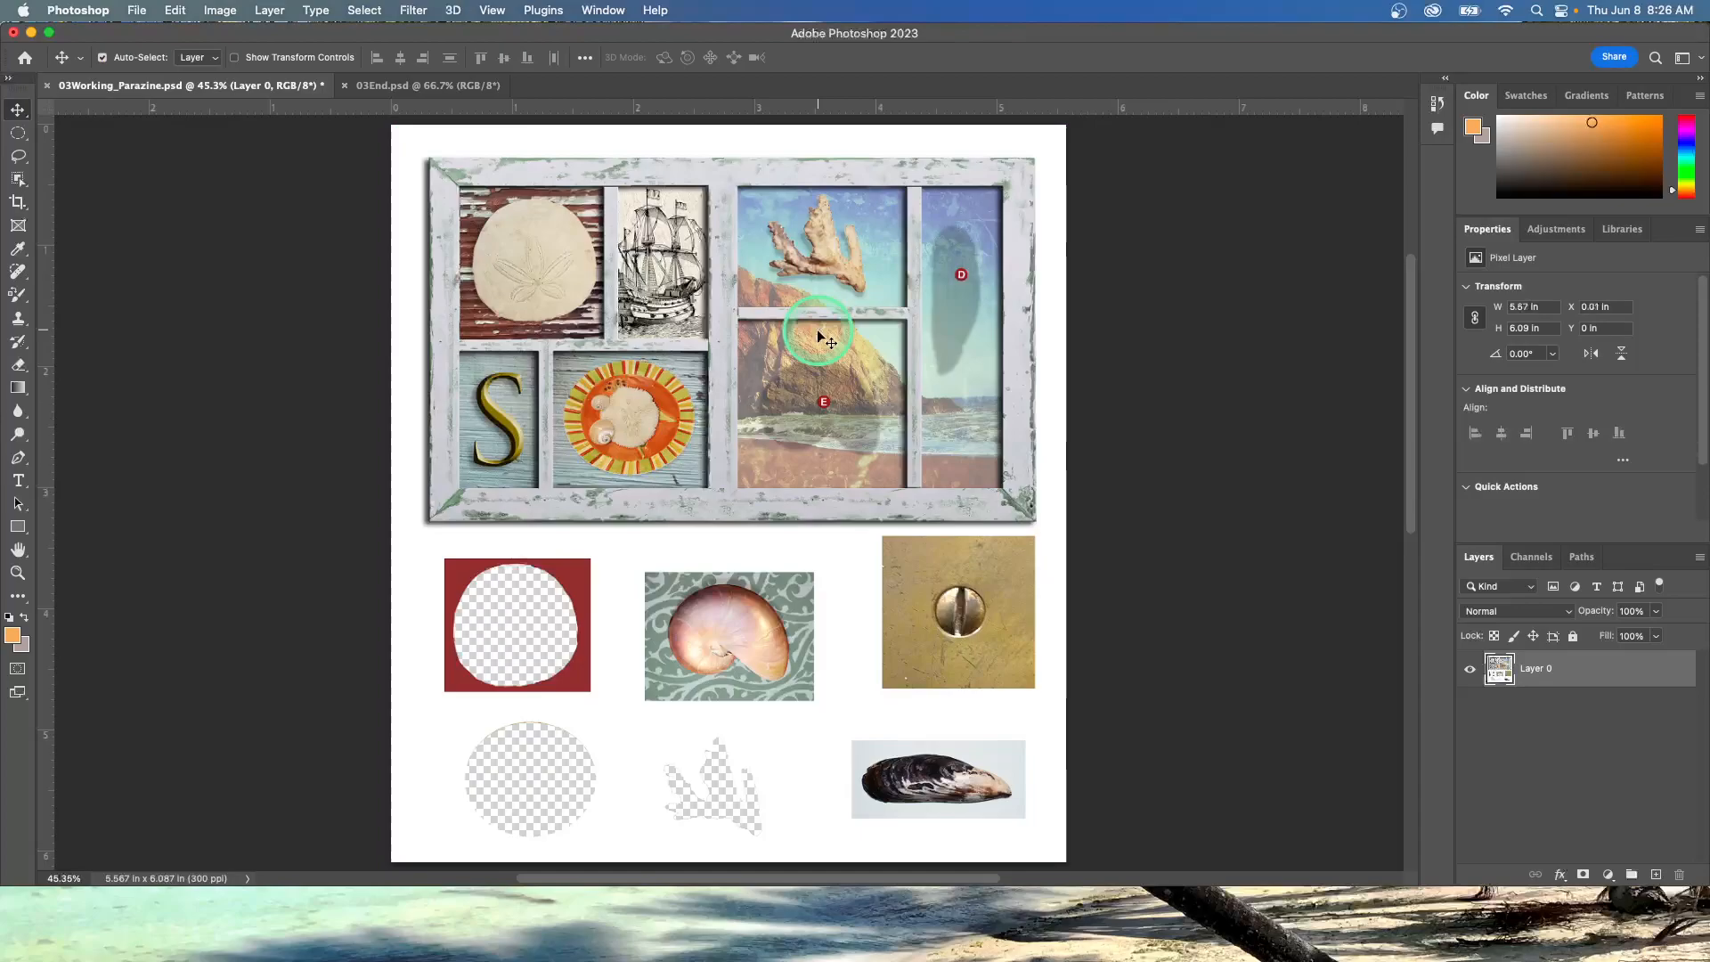
{"action": "left_click", "coordinate": [134, 11]}
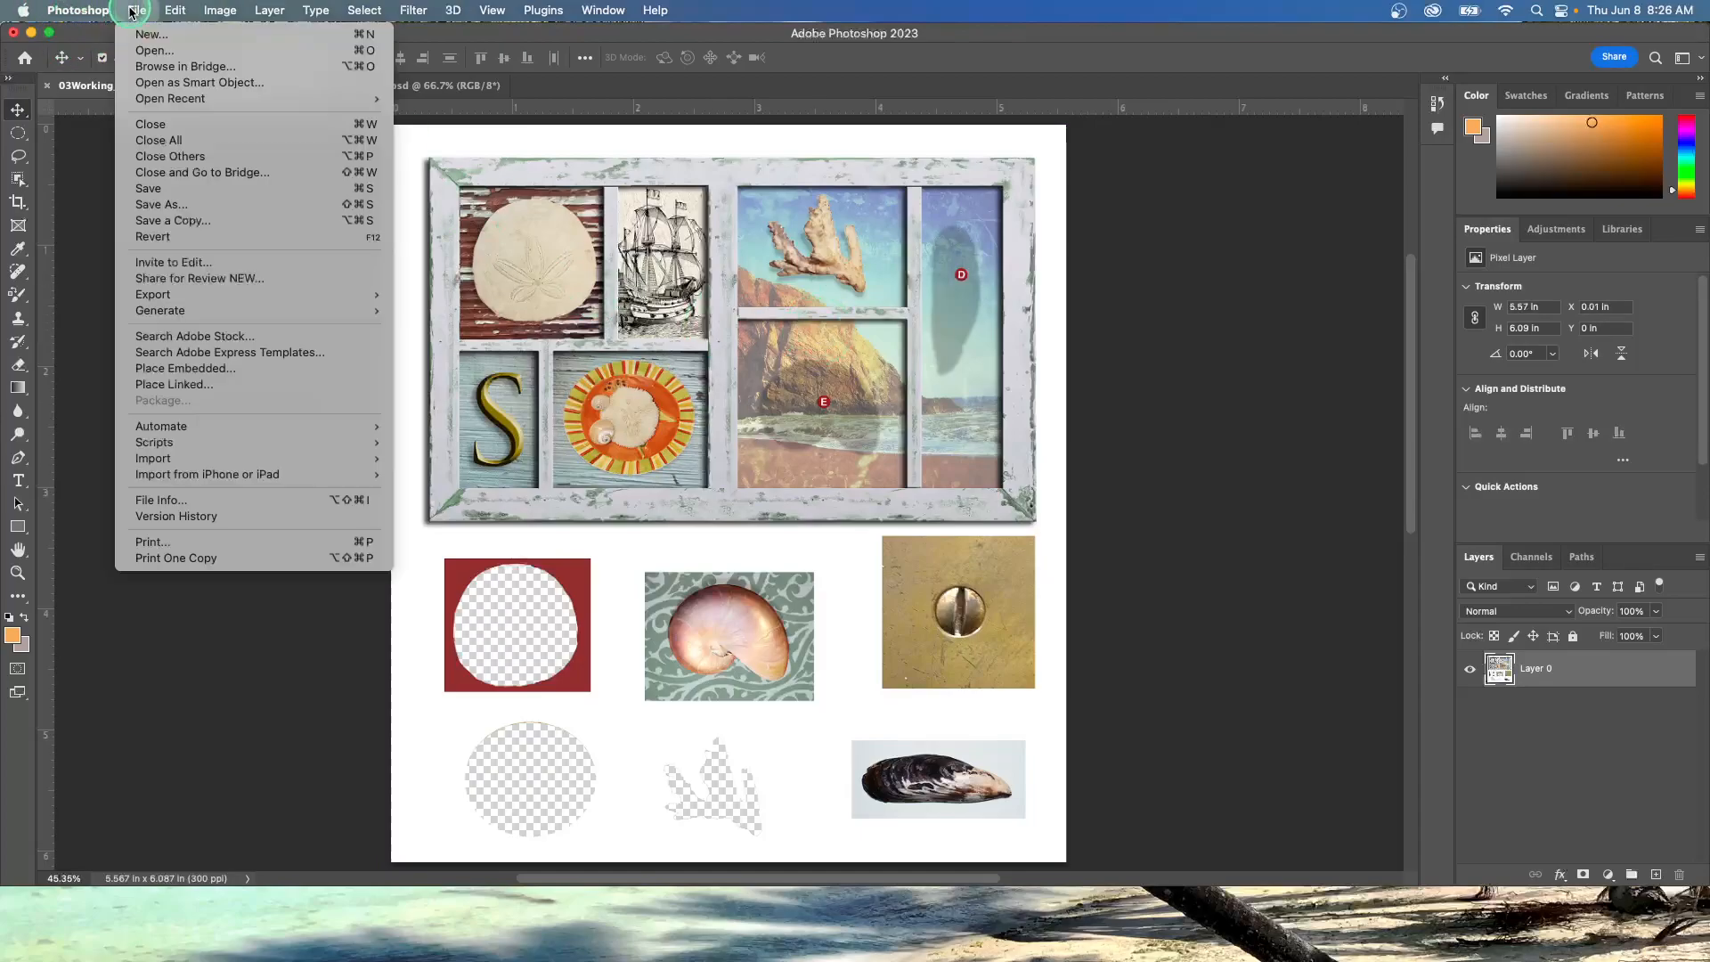
{"action": "left_click", "coordinate": [157, 189]}
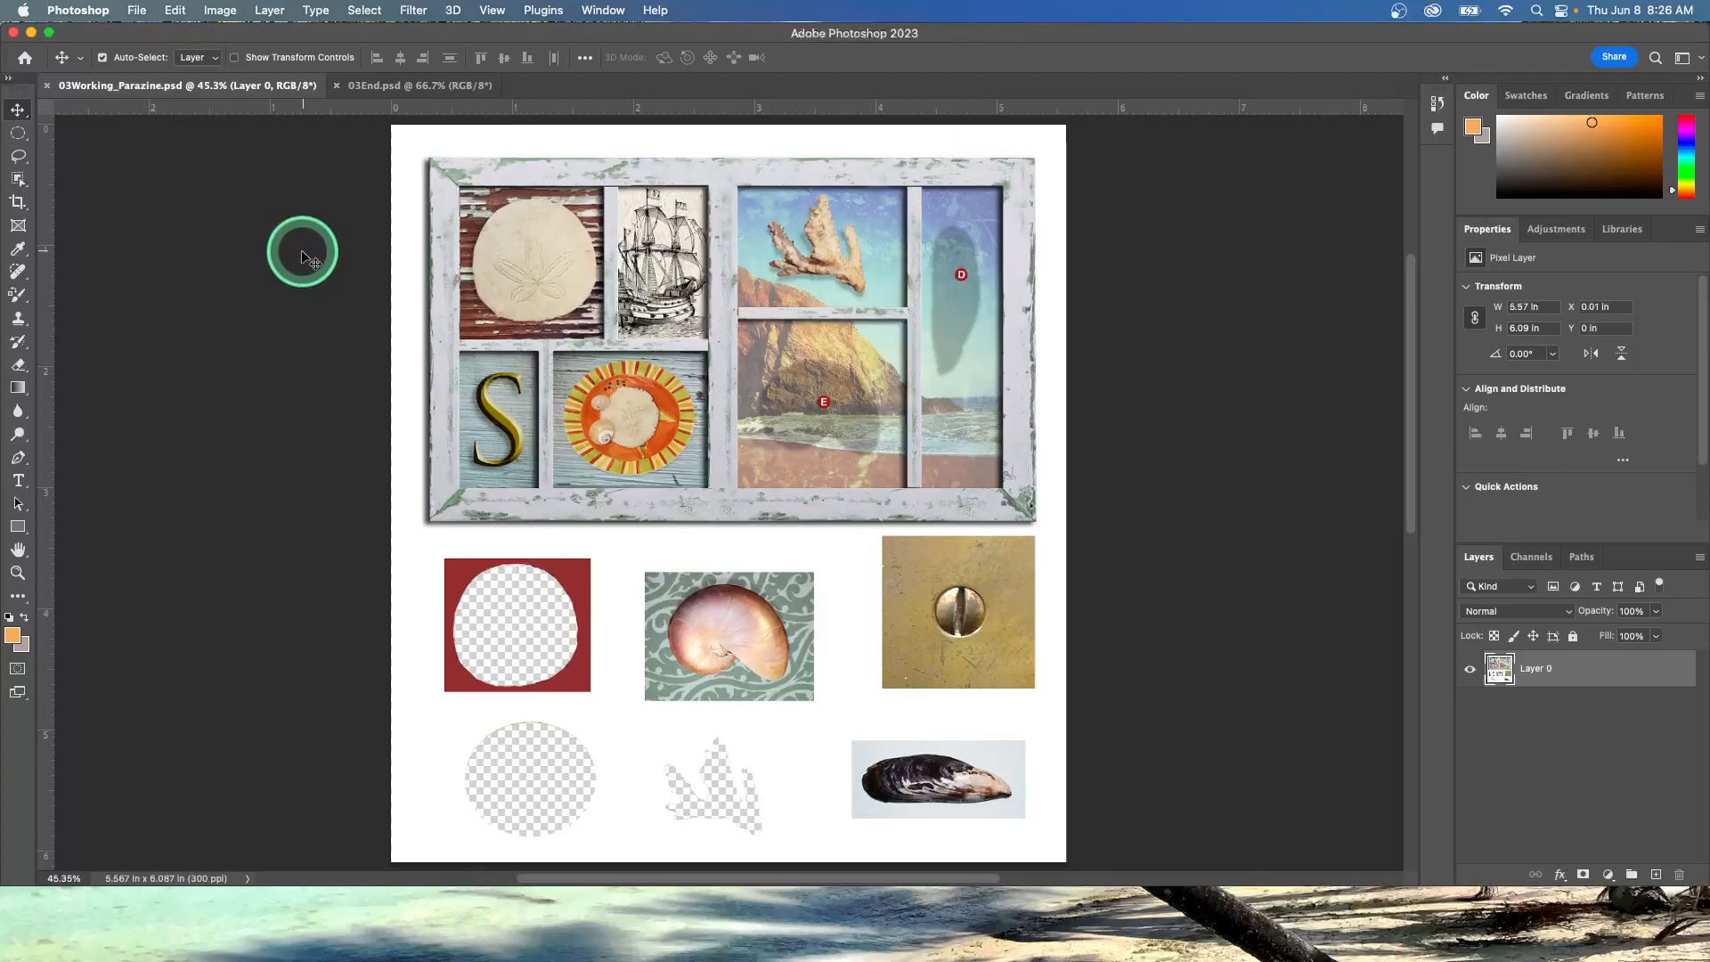
Select the round screw head on the brass background with the Object Selection tool, about 0.47 by 0.44 in.
{"action": "left_click", "coordinate": [19, 155]}
{"action": "left_click", "coordinate": [20, 134]}
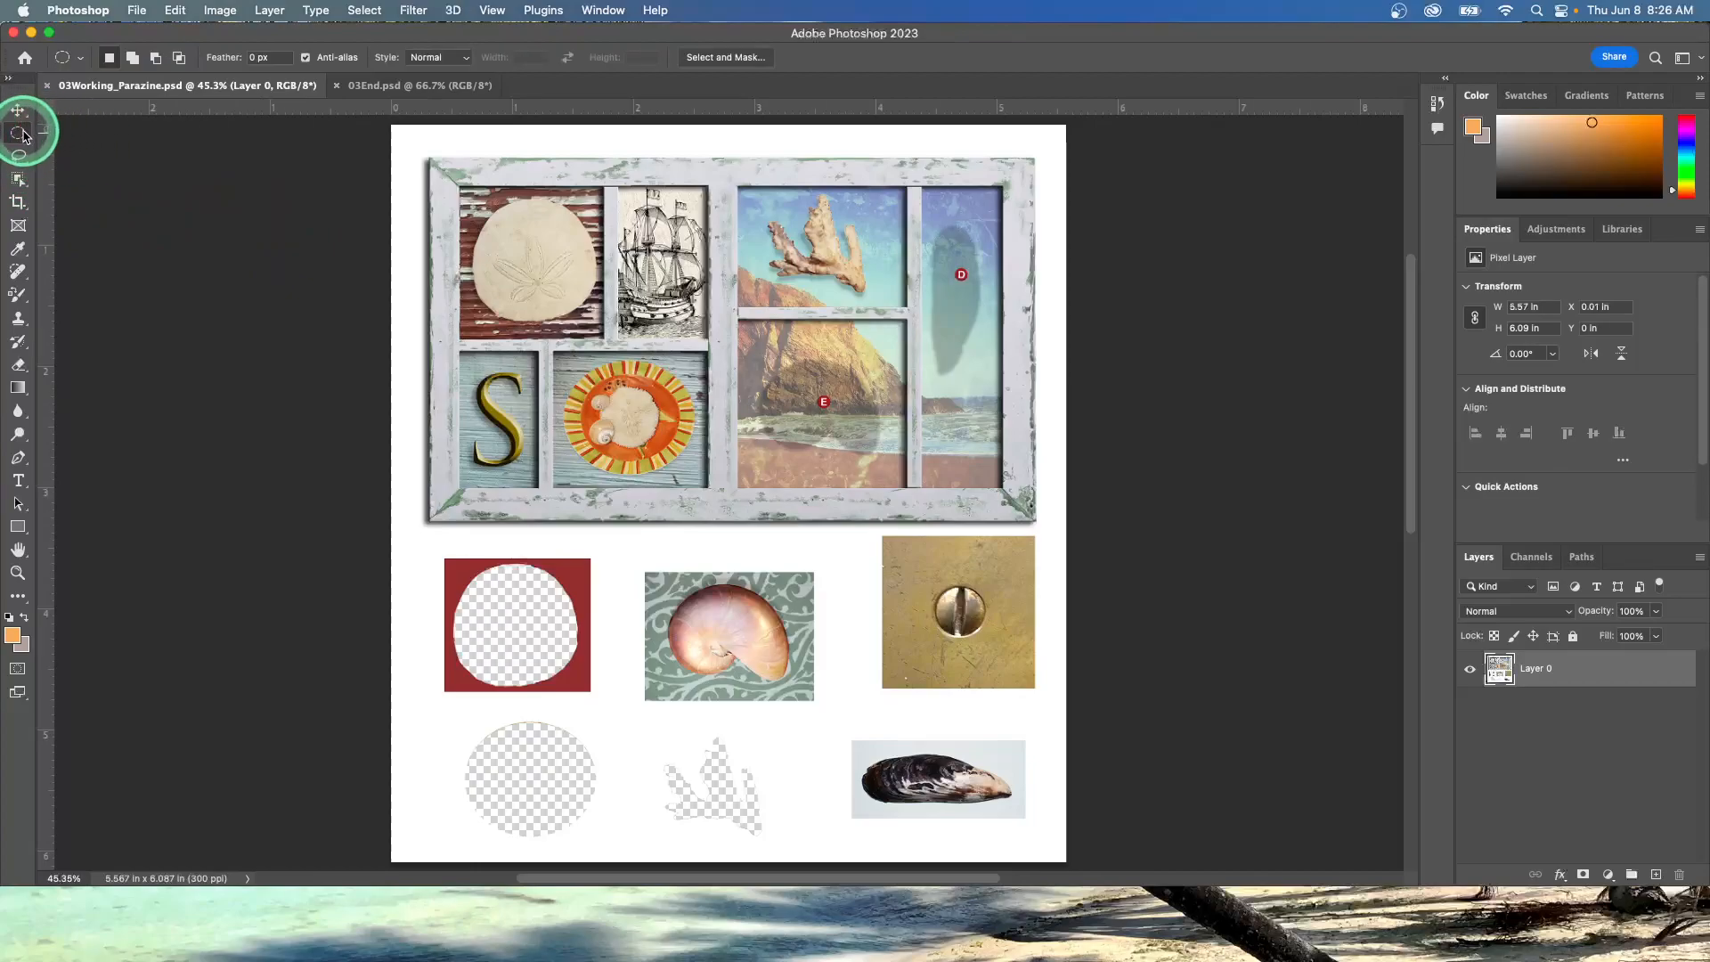
{"action": "left_click", "coordinate": [20, 181]}
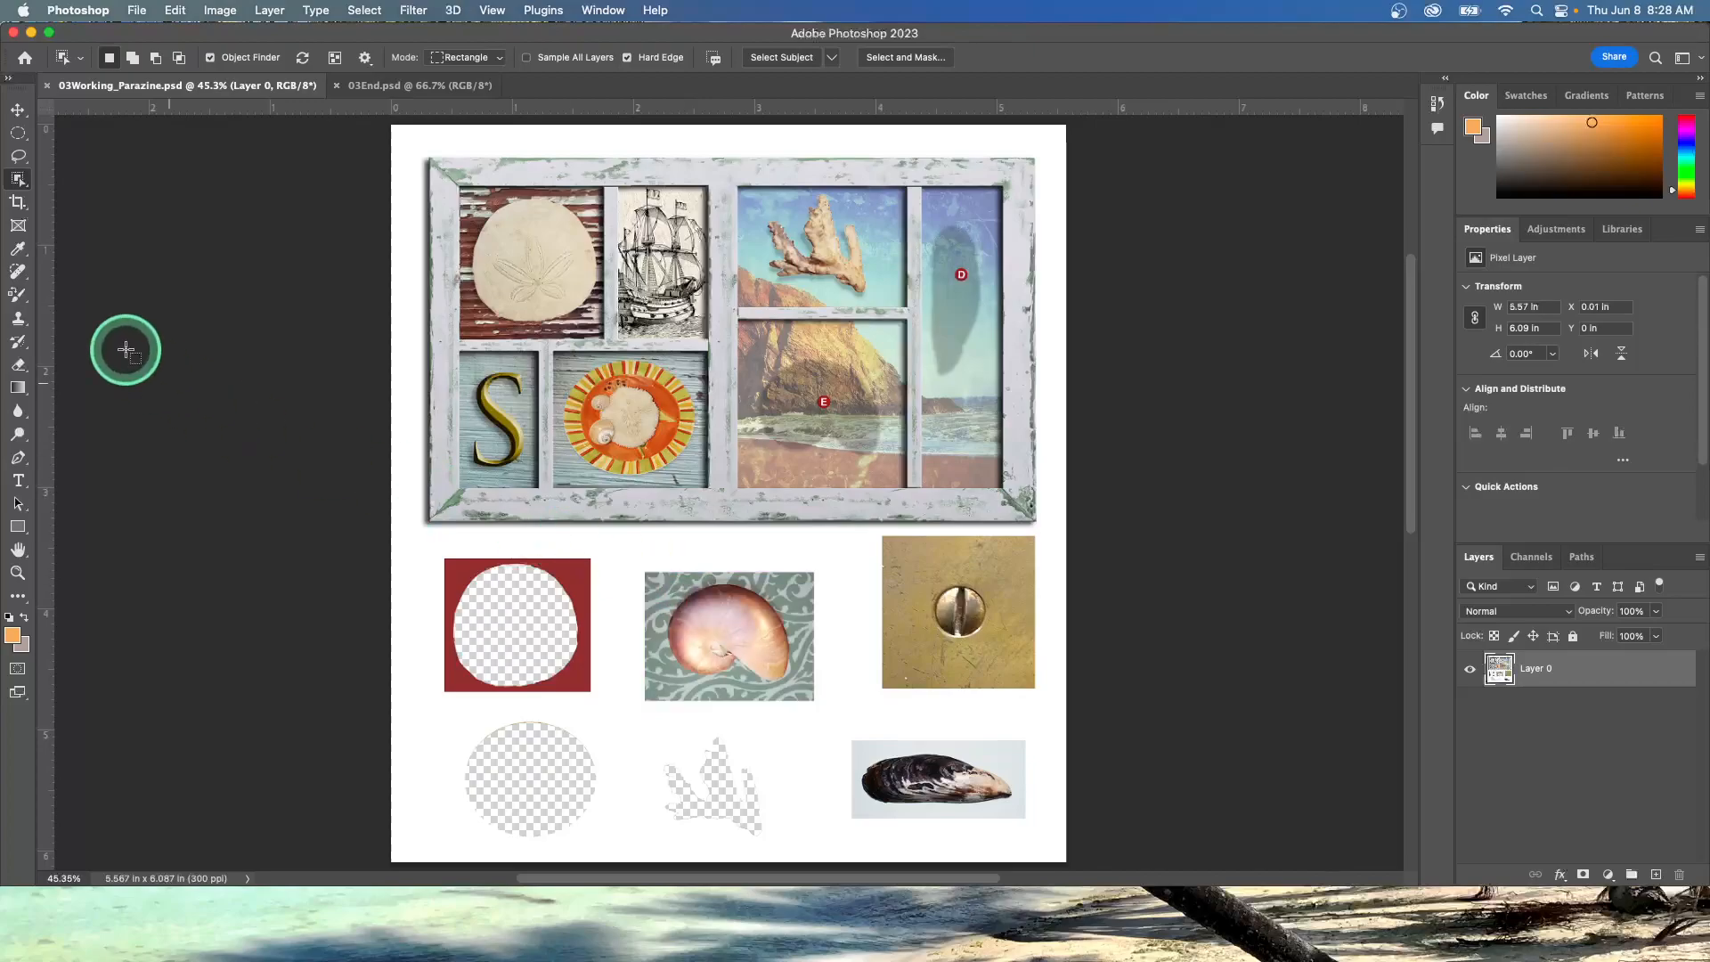
{"action": "left_click_drag", "start_coordinate": [931, 585], "coordinate": [986, 638]}
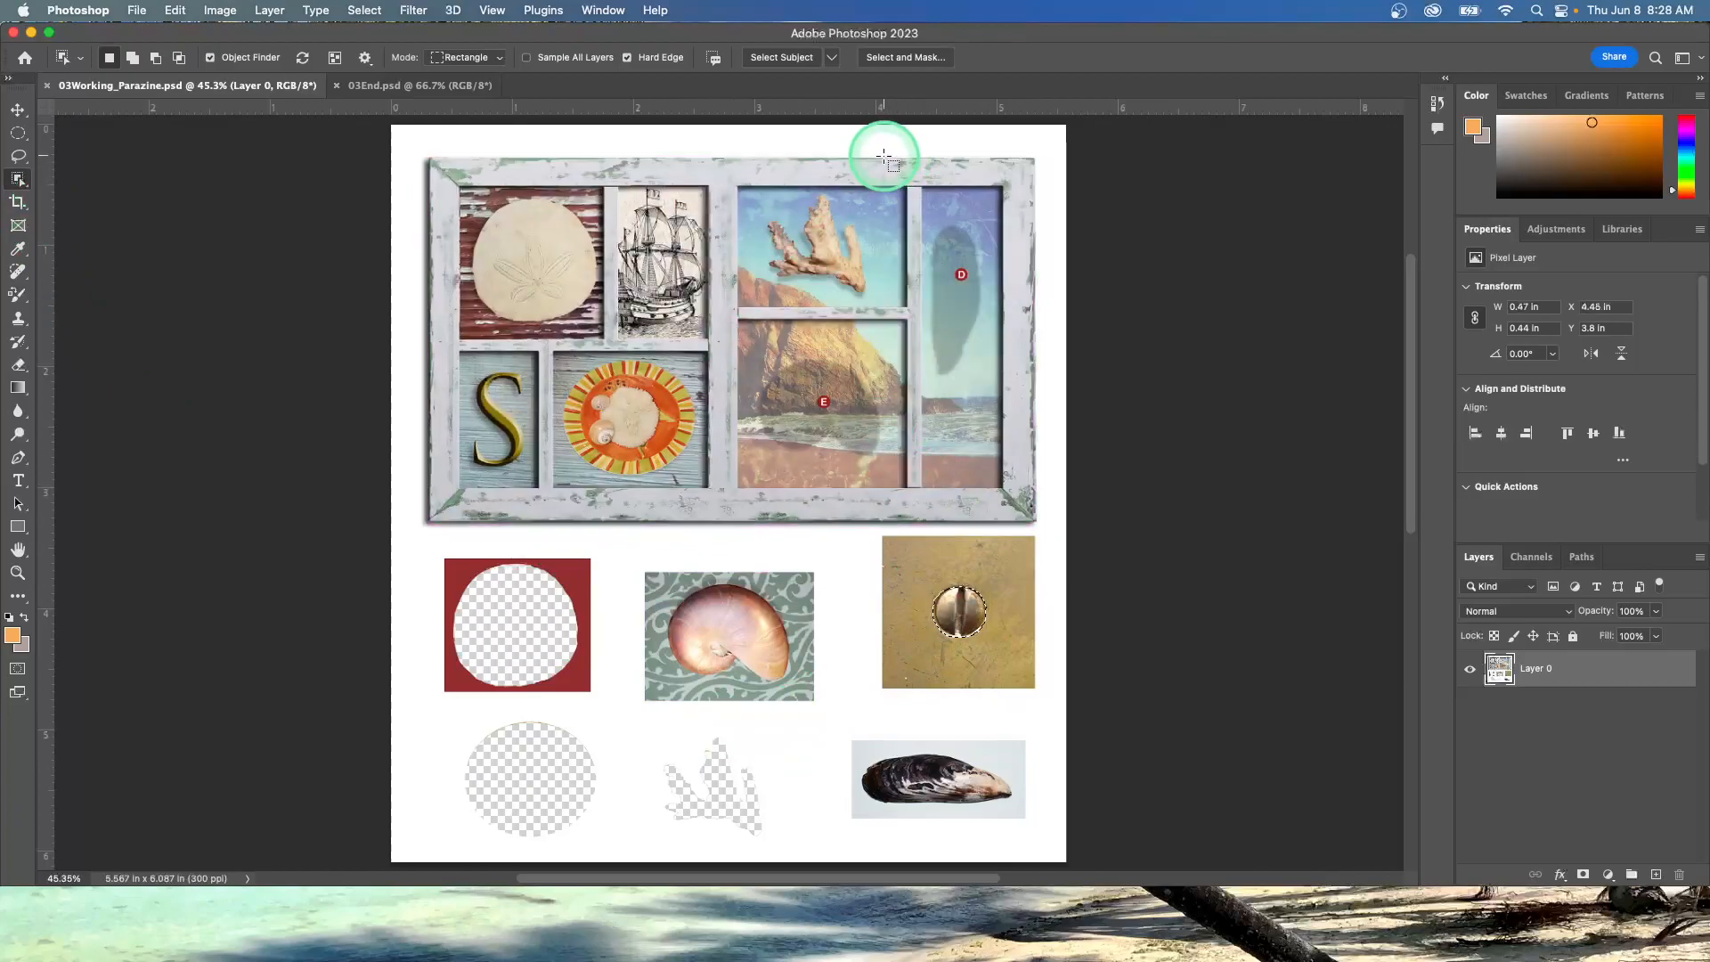
Review the edge refinement settings in Select and Mask for the screw head selection and exit without applying them.
{"action": "left_click", "coordinate": [902, 59]}
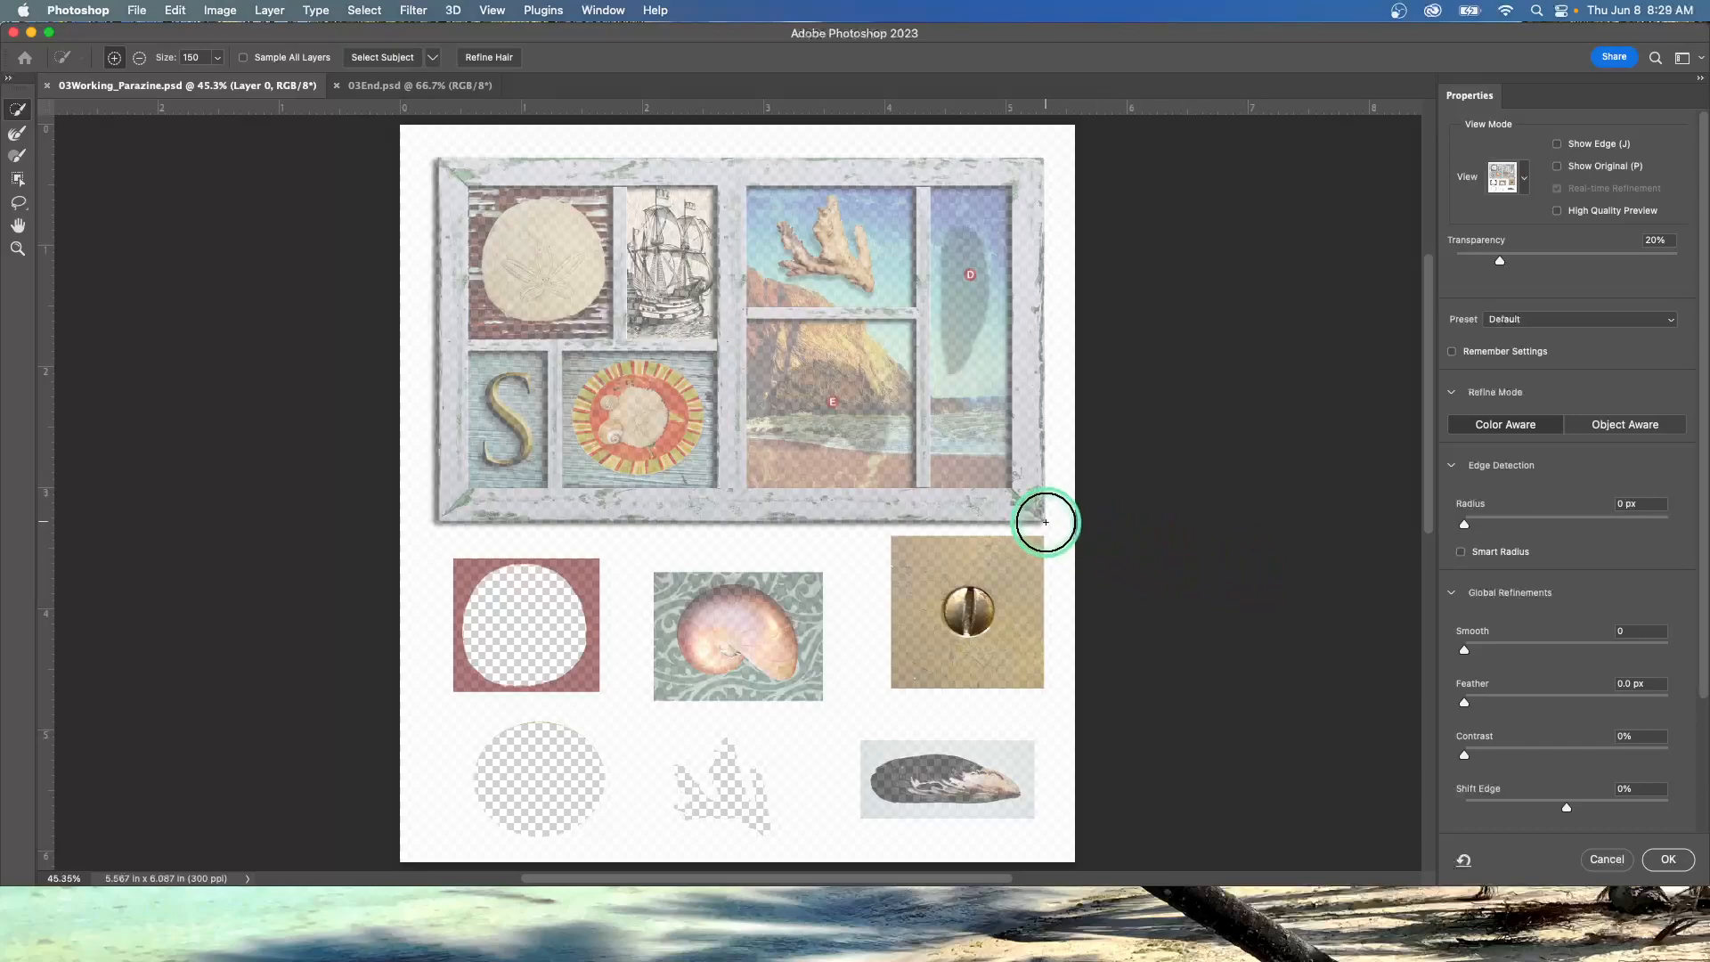
{"action": "left_click", "coordinate": [374, 12]}
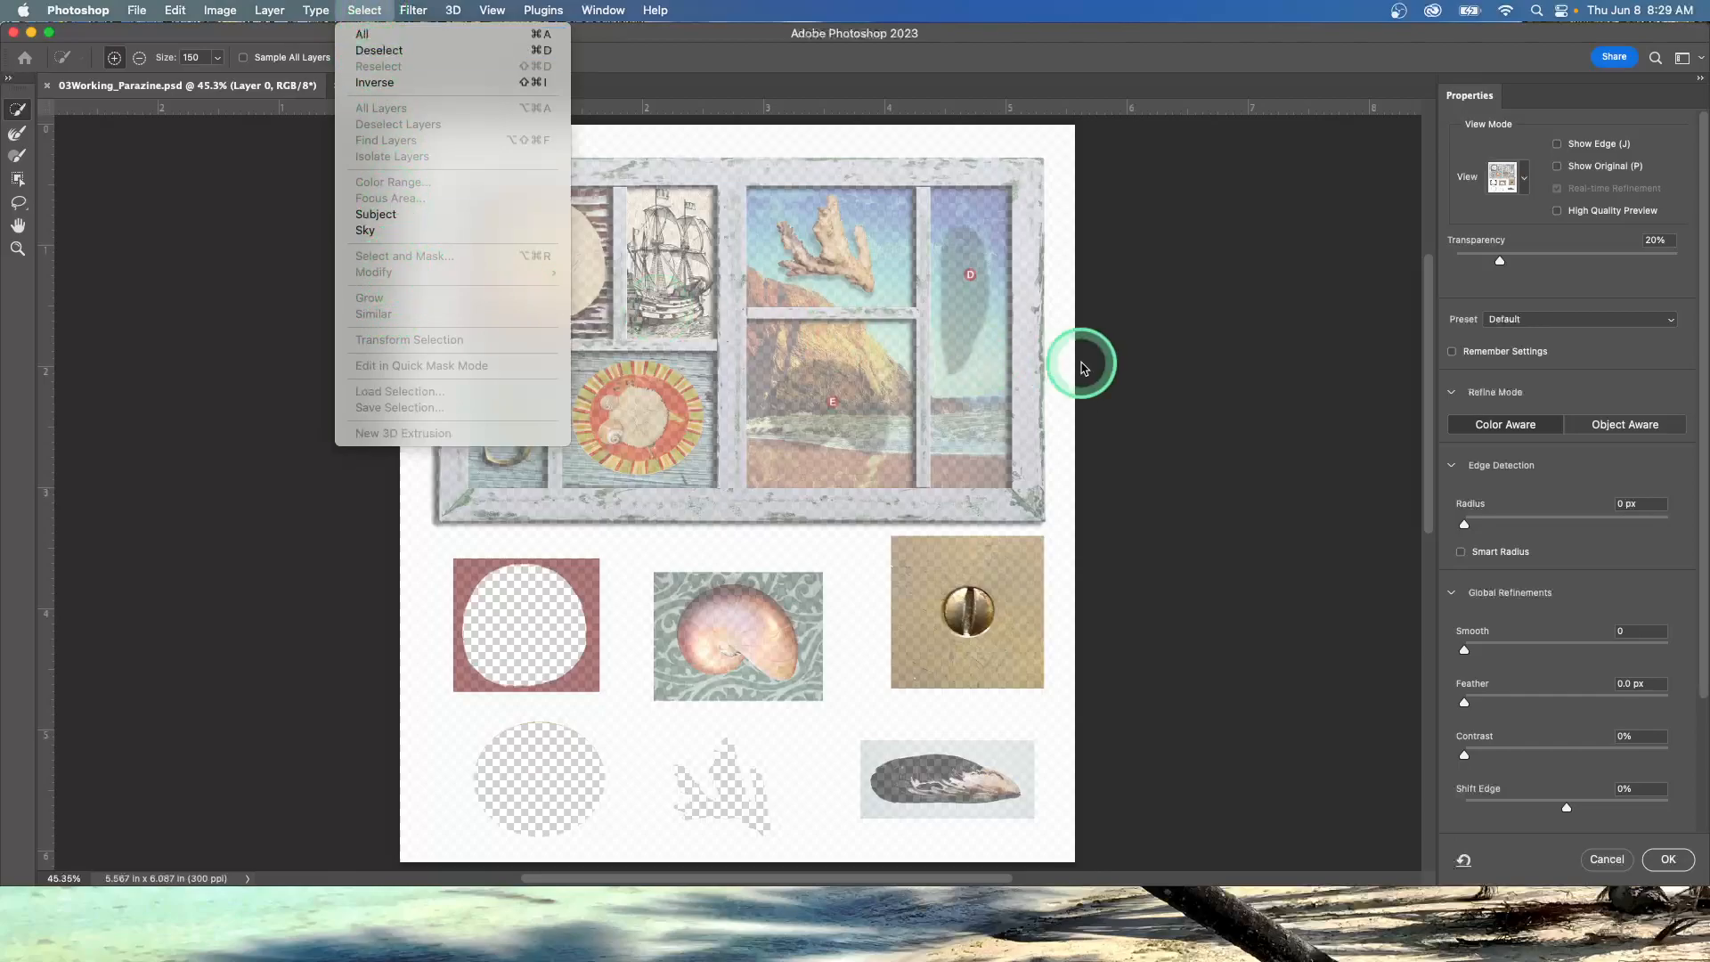
{"action": "left_click", "coordinate": [1607, 868]}
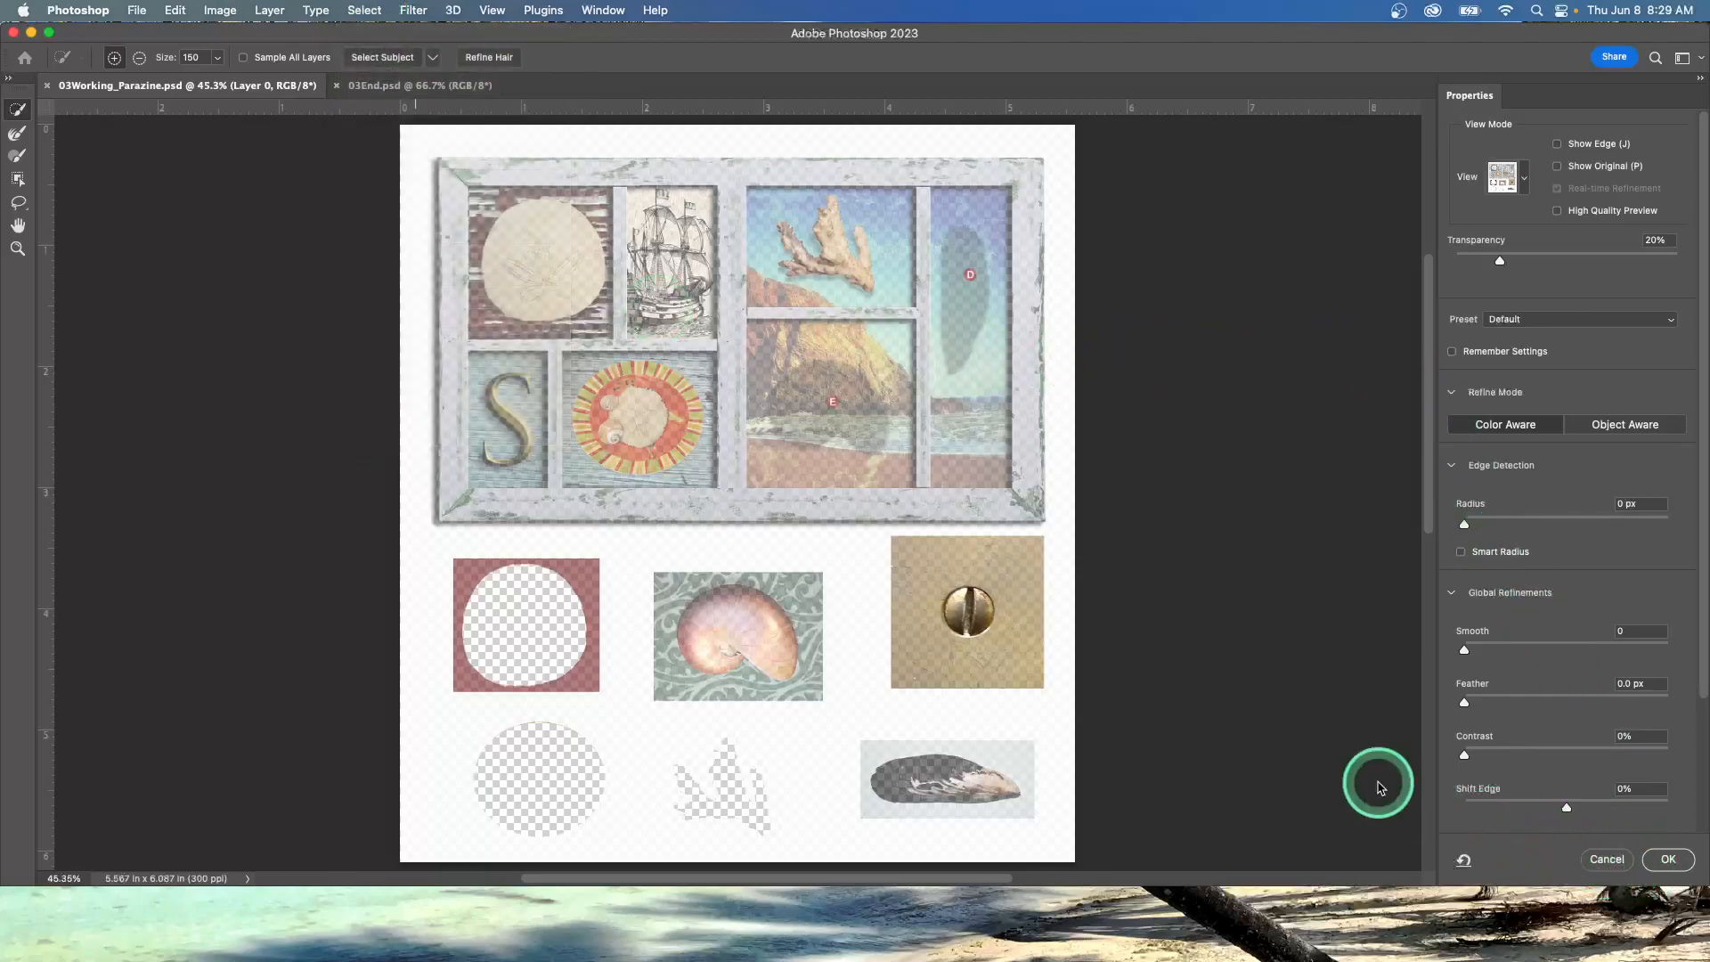
{"action": "left_click", "coordinate": [1596, 858]}
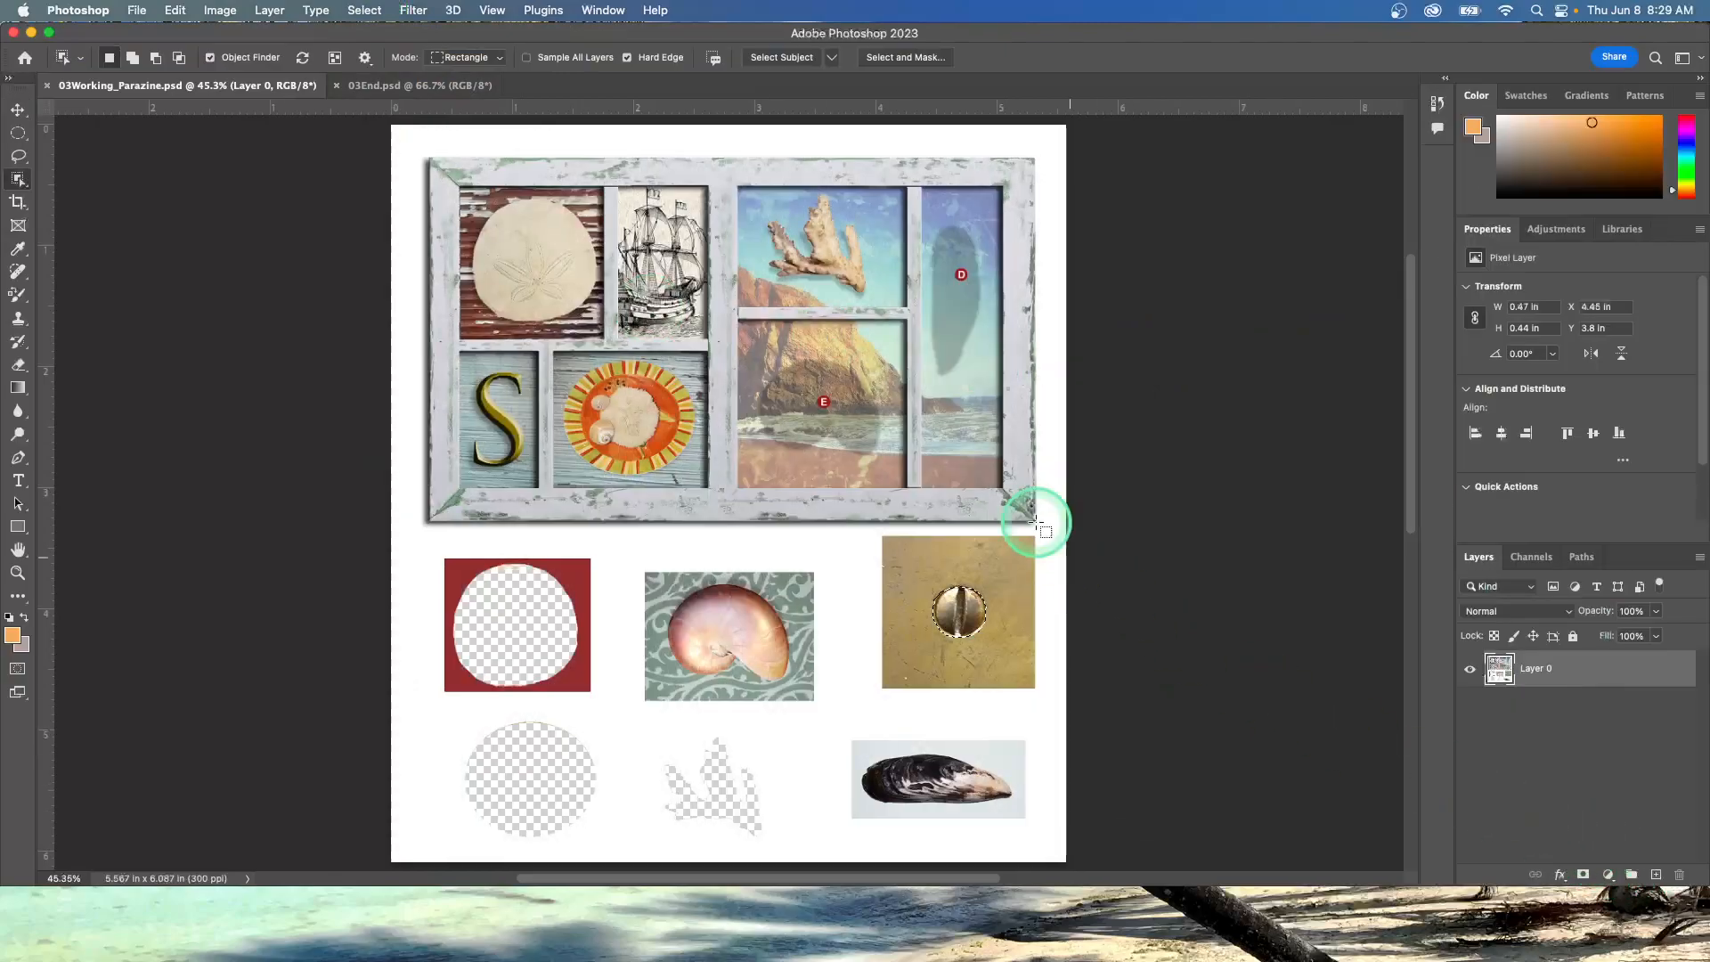
Review the selection modification options and the Feather radius setting for the screw head selection, then cancel.
{"action": "left_click", "coordinate": [364, 11]}
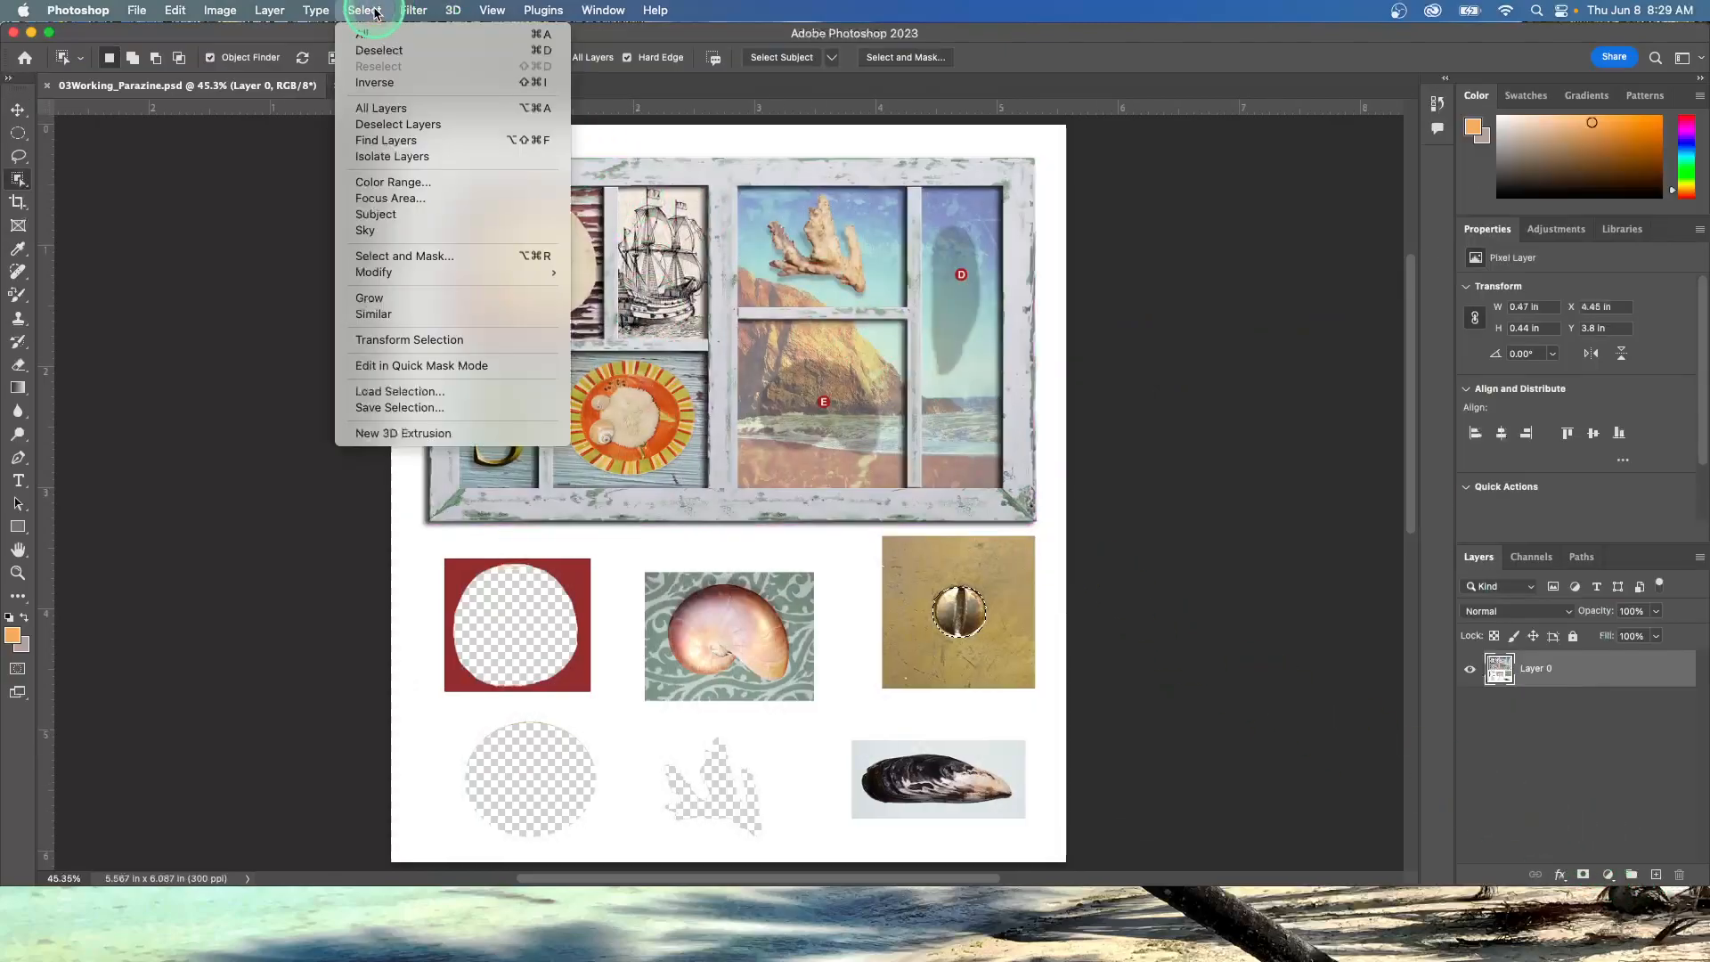
{"action": "mouse_move", "coordinate": [412, 272]}
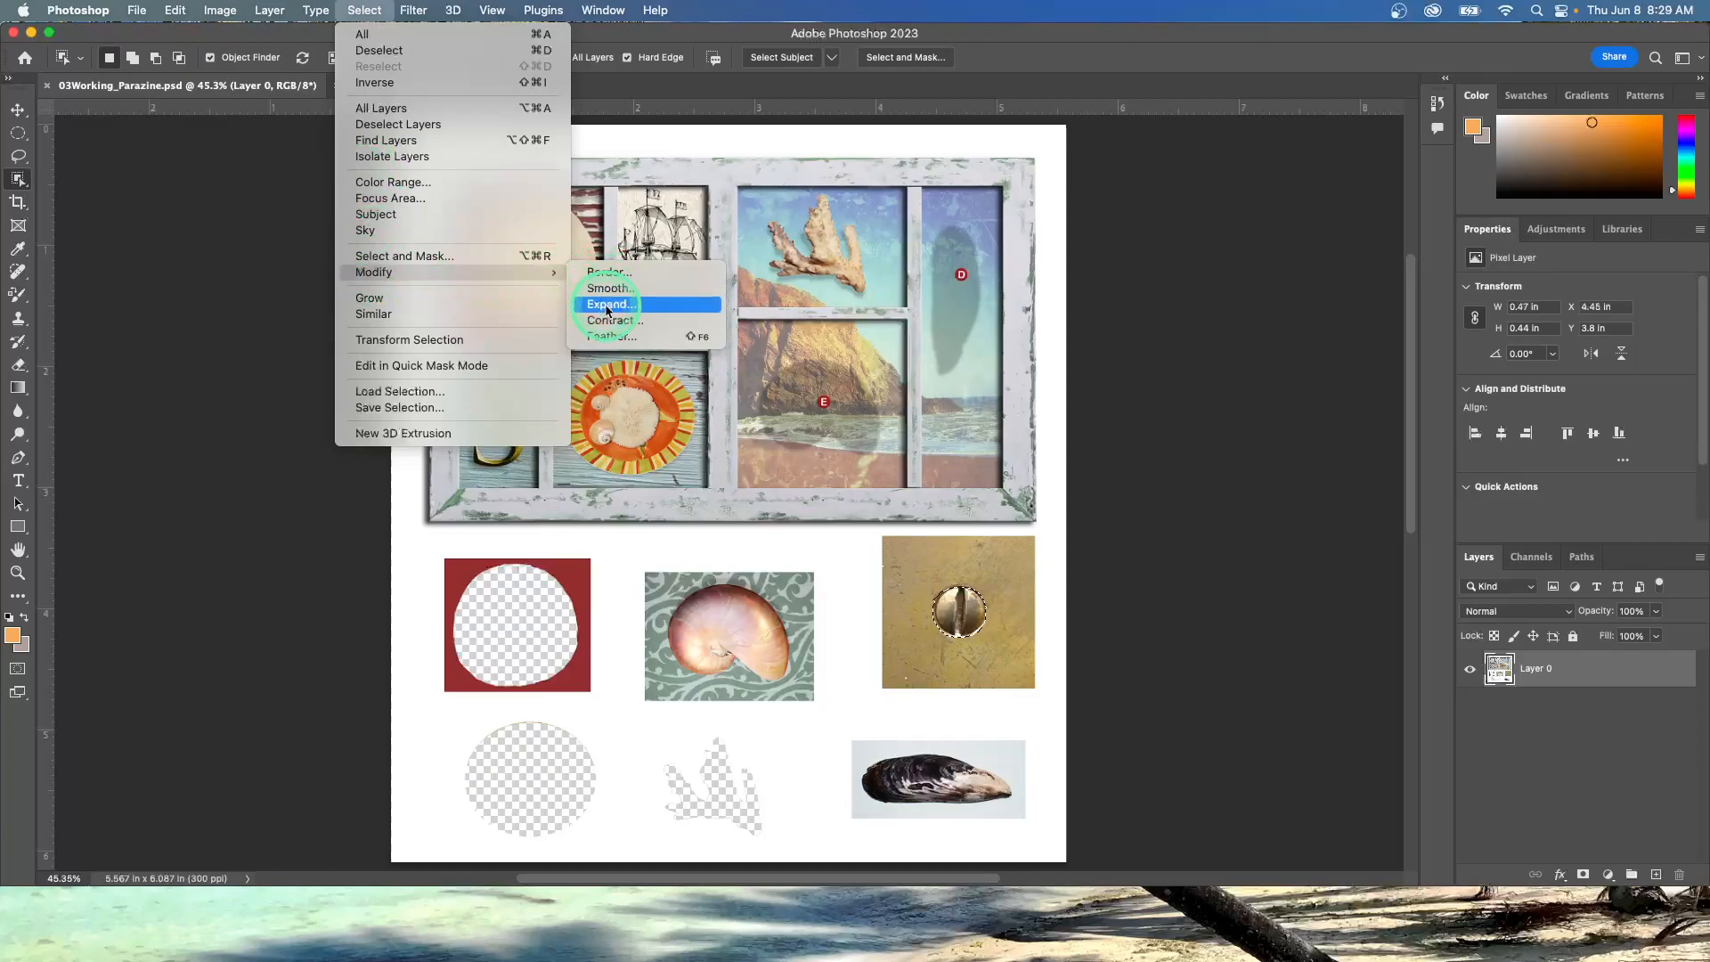
{"action": "left_click", "coordinate": [613, 337]}
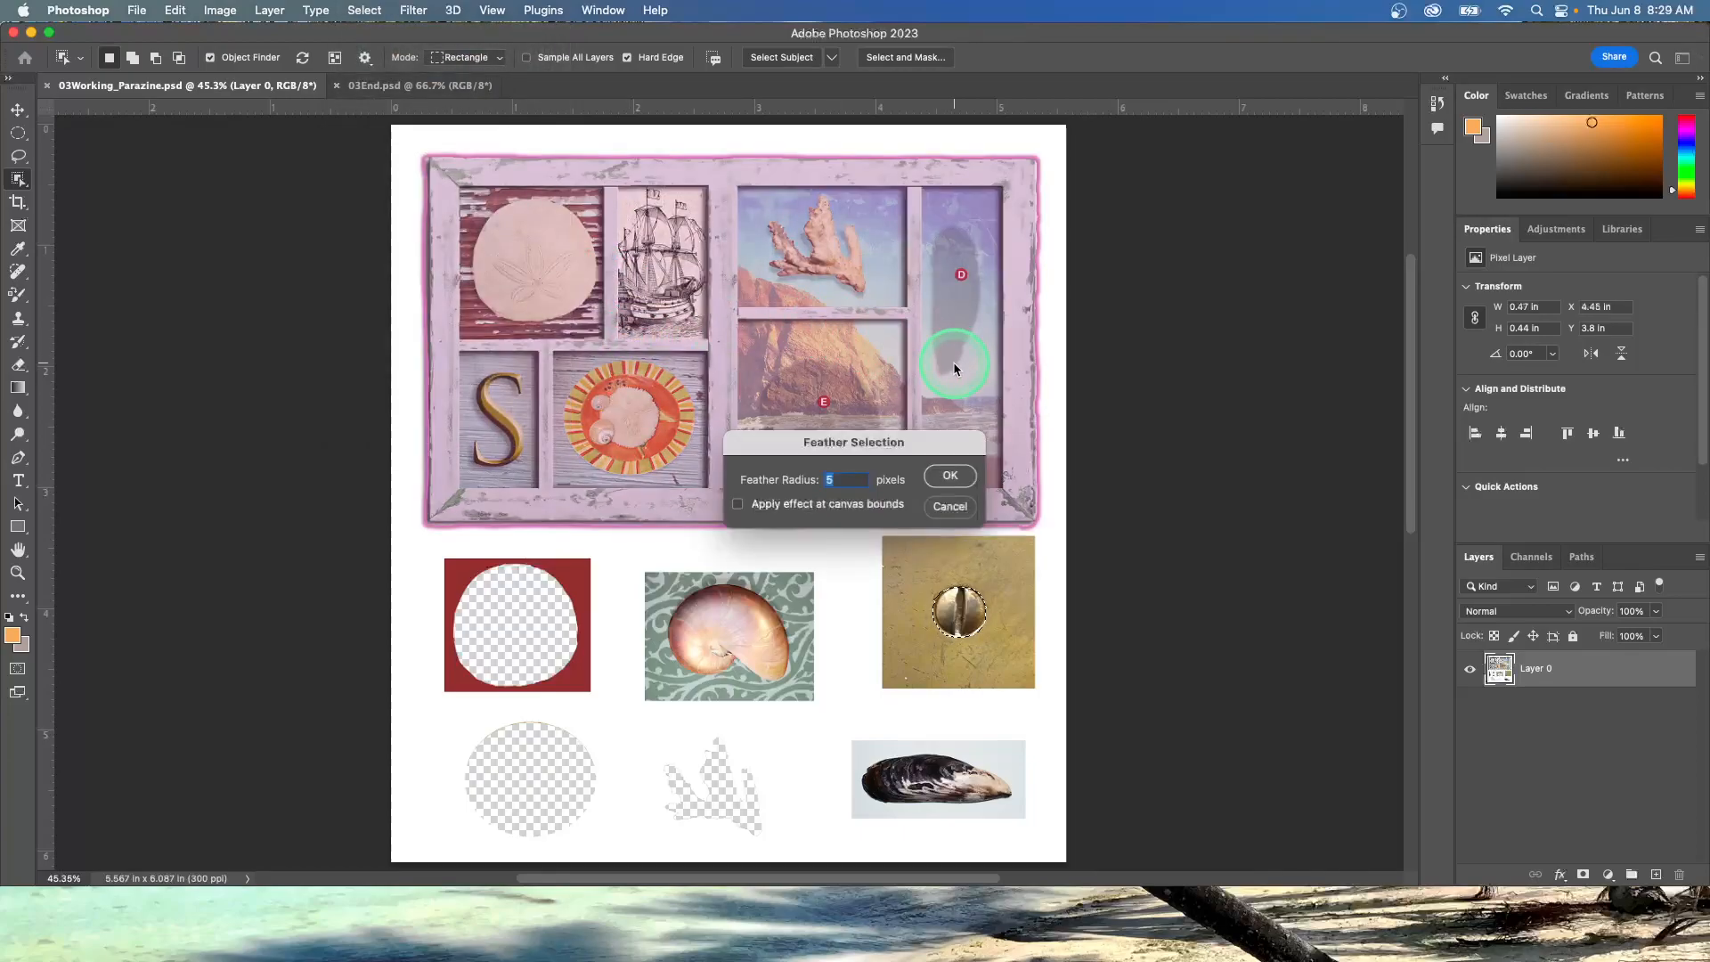
{"action": "left_click", "coordinate": [946, 505]}
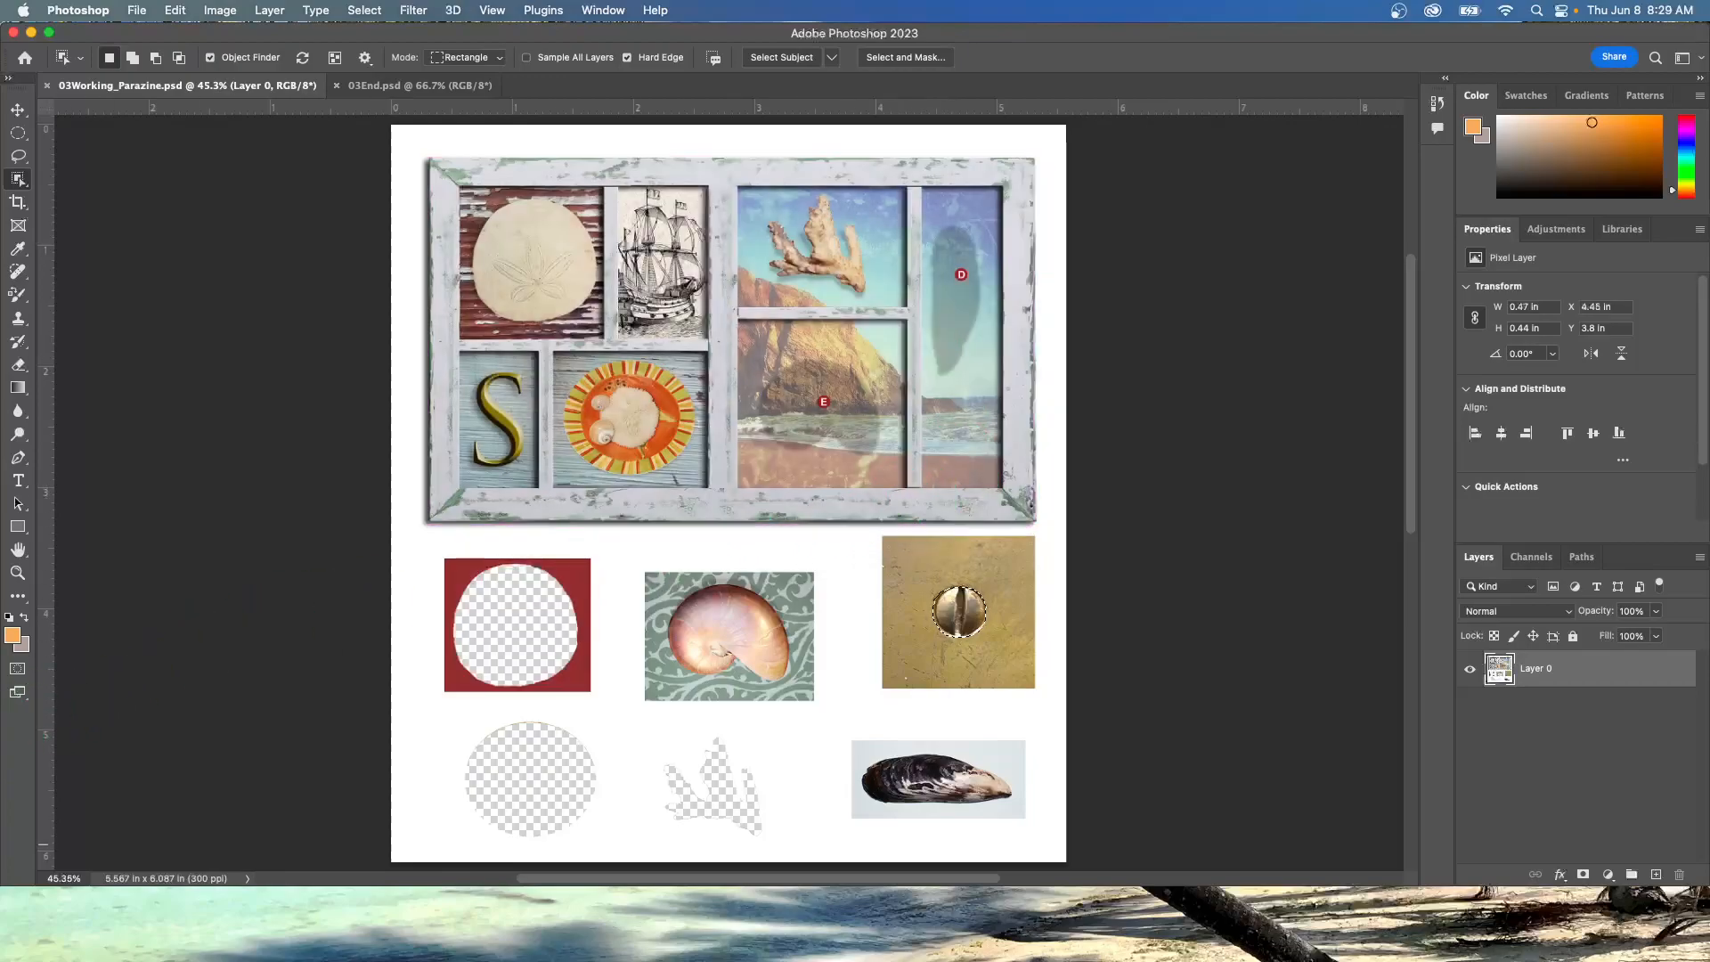